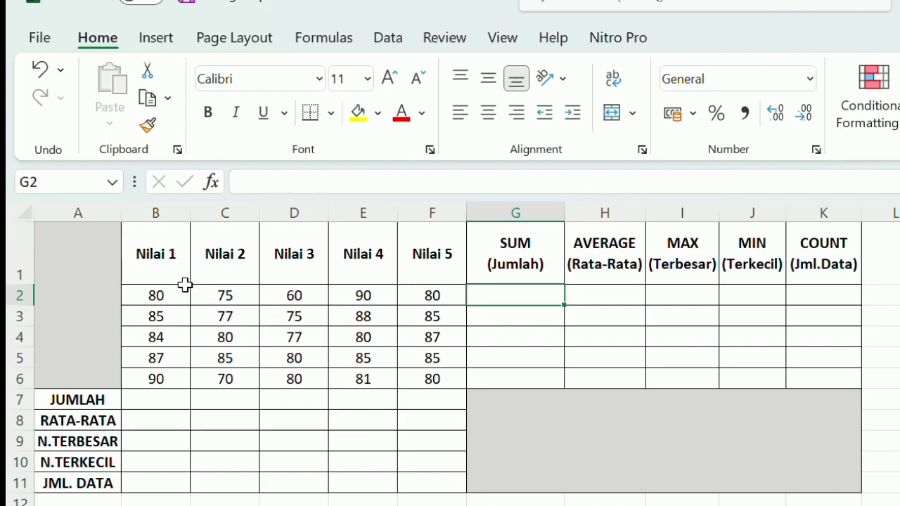
# Examine the row 1 headers, from the Nilai 1 to Nilai 5 score columns through the SUM, AVERAGE, MAX, MIN and COUNT columns.
pyautogui.click(181, 278)
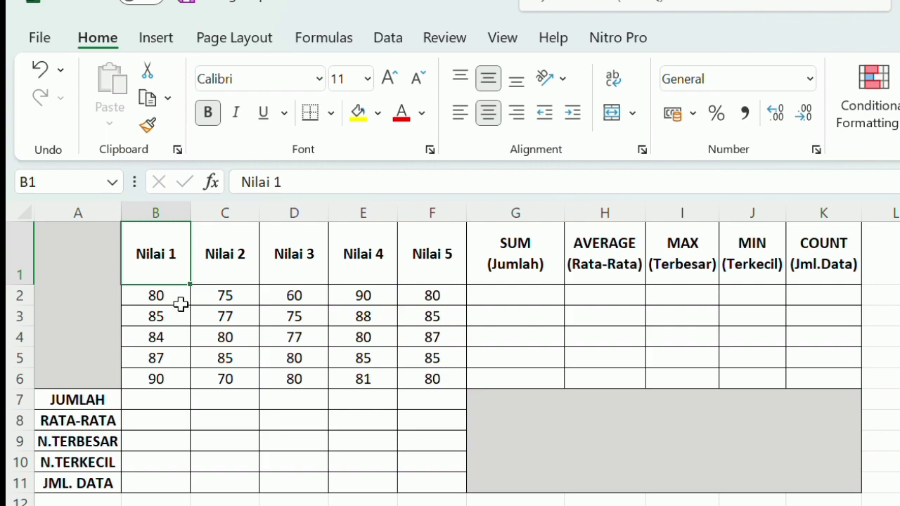
pyautogui.click(229, 282)
pyautogui.click(176, 281)
pyautogui.click(446, 274)
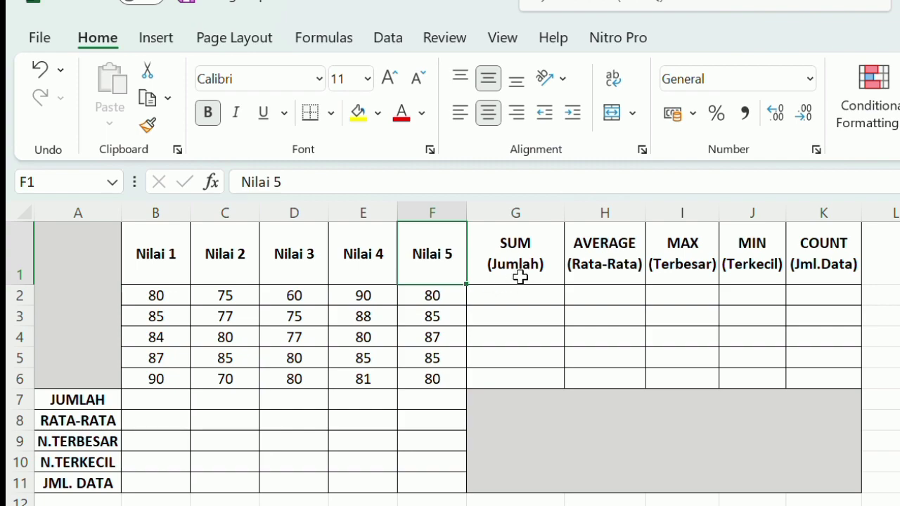
pyautogui.click(623, 273)
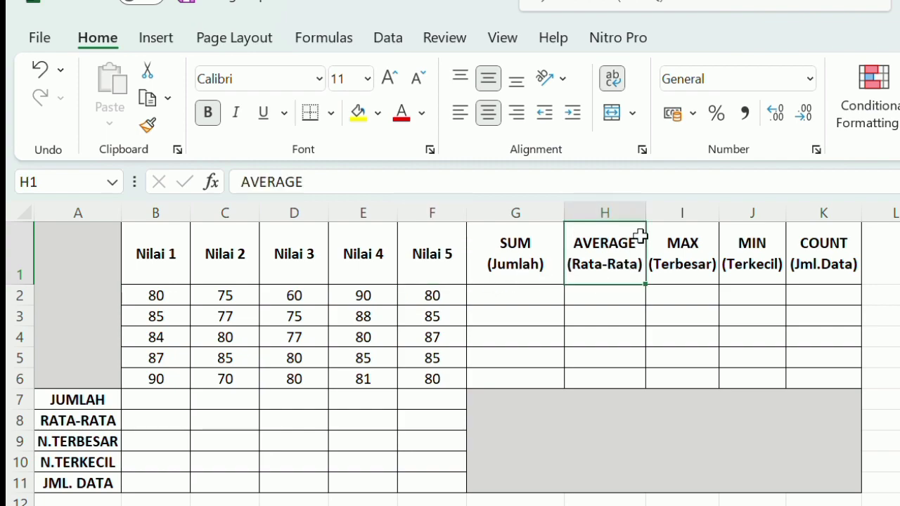
pyautogui.click(710, 253)
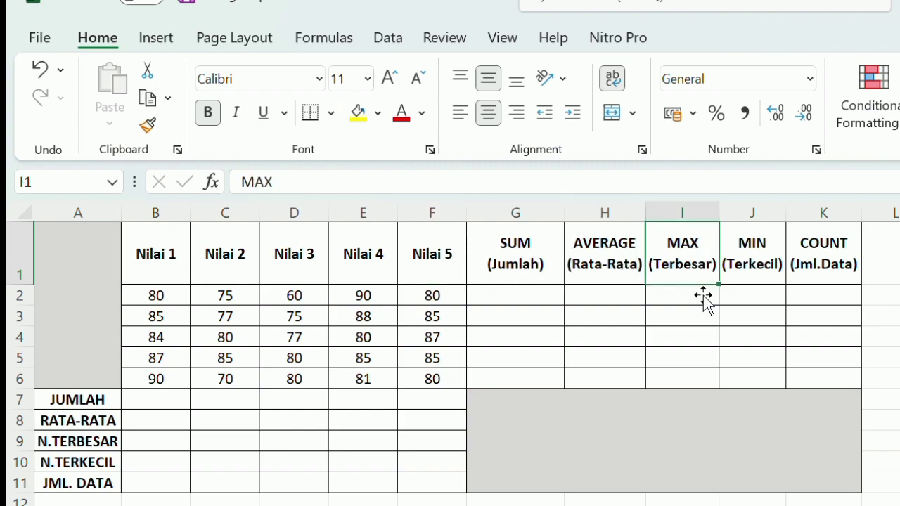
pyautogui.click(841, 280)
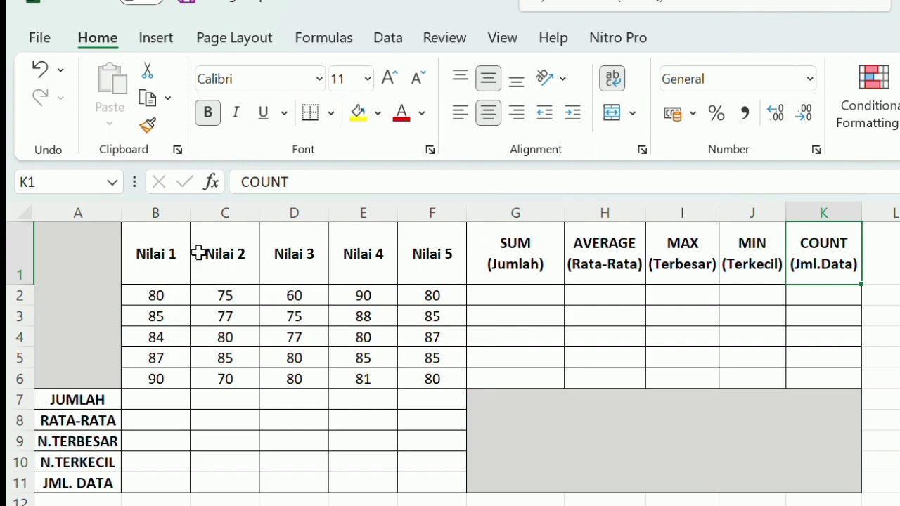
pyautogui.click(180, 276)
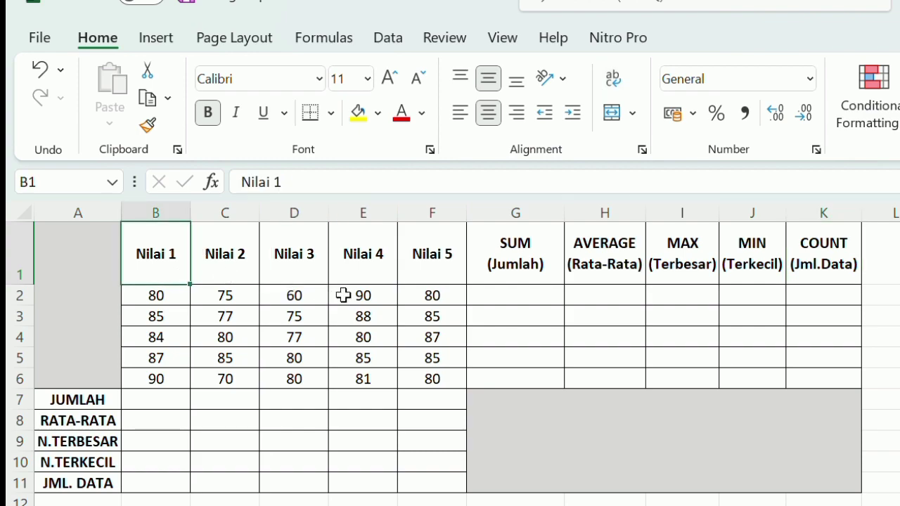
# Total the first row of scores in cell G2 with the formula =SUM(B2:F2).
pyautogui.click(496, 299)
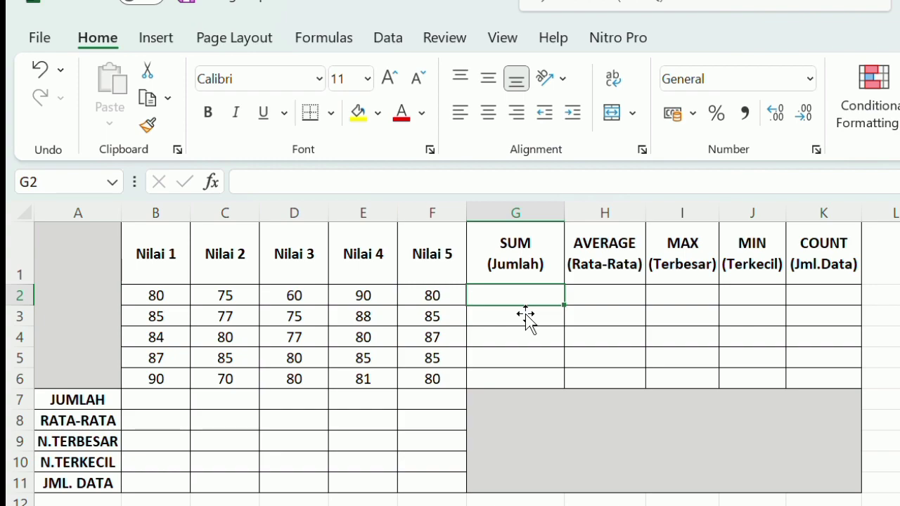
pyautogui.write('=')
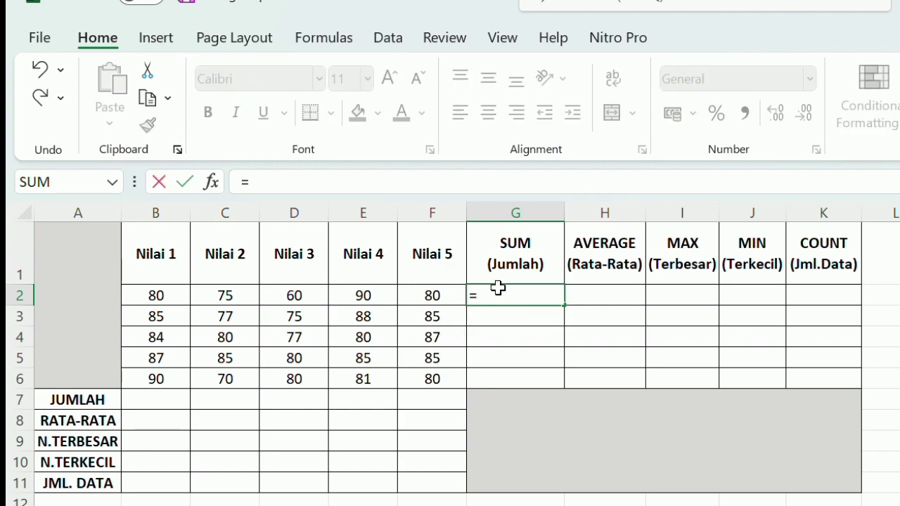
pyautogui.write('s')
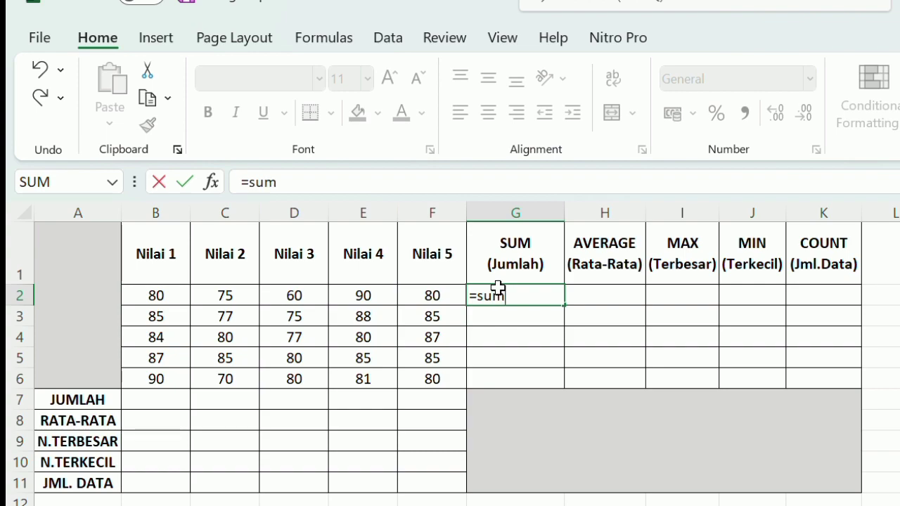
pyautogui.write('um')
pyautogui.press('Tab')
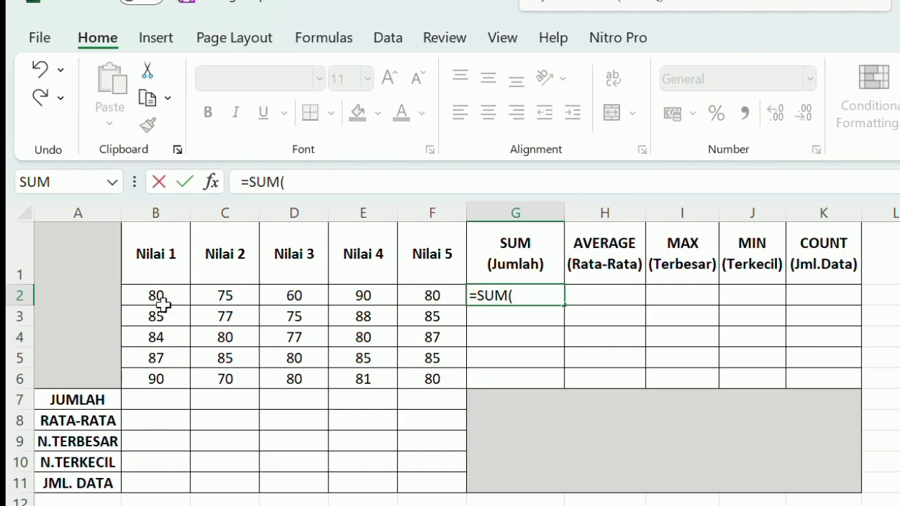
pyautogui.moveTo(164, 304); pyautogui.dragTo(436, 313)
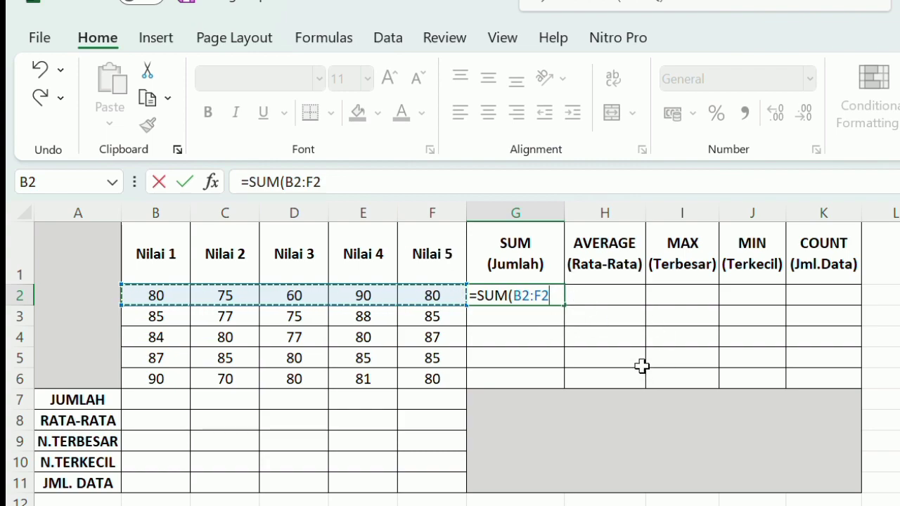
pyautogui.write(')')
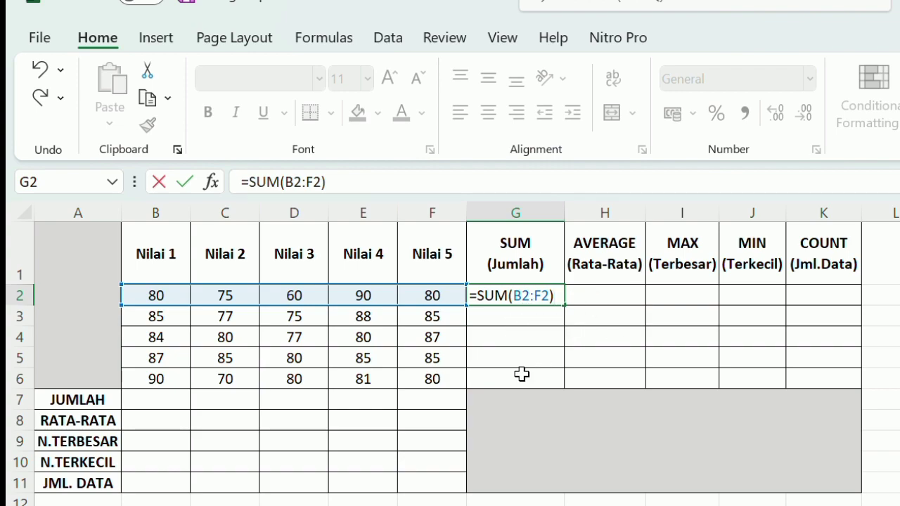
pyautogui.press('Return')
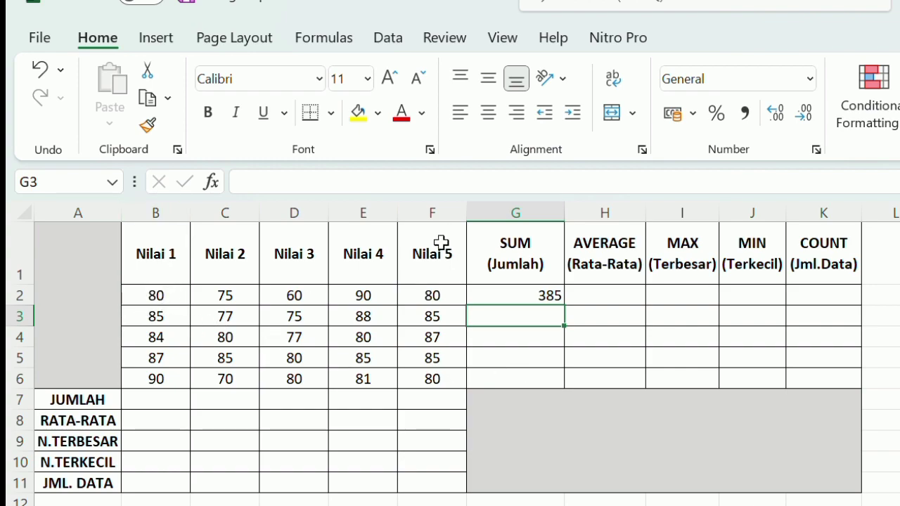
pyautogui.click(549, 294)
# Calculate the average of the first row of scores in cell H2 with =AVERAGE(B2:F2).
pyautogui.click(597, 301)
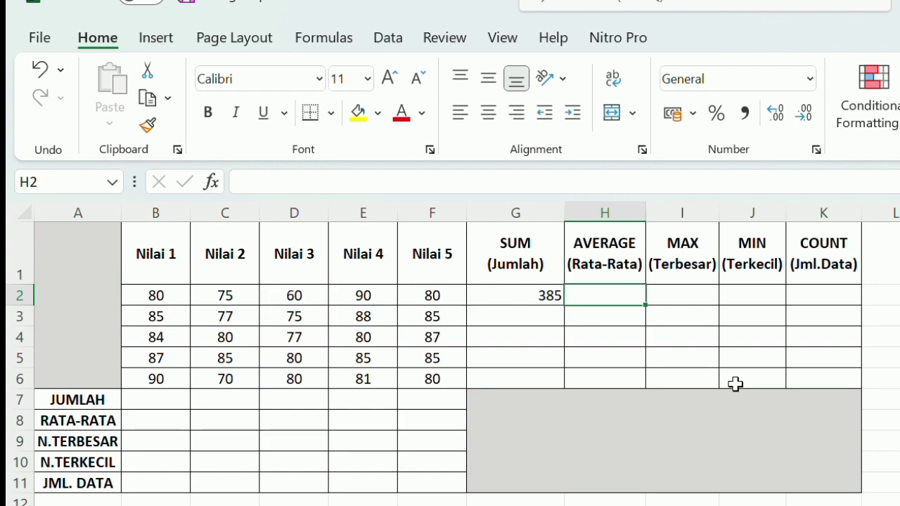
pyautogui.write('=')
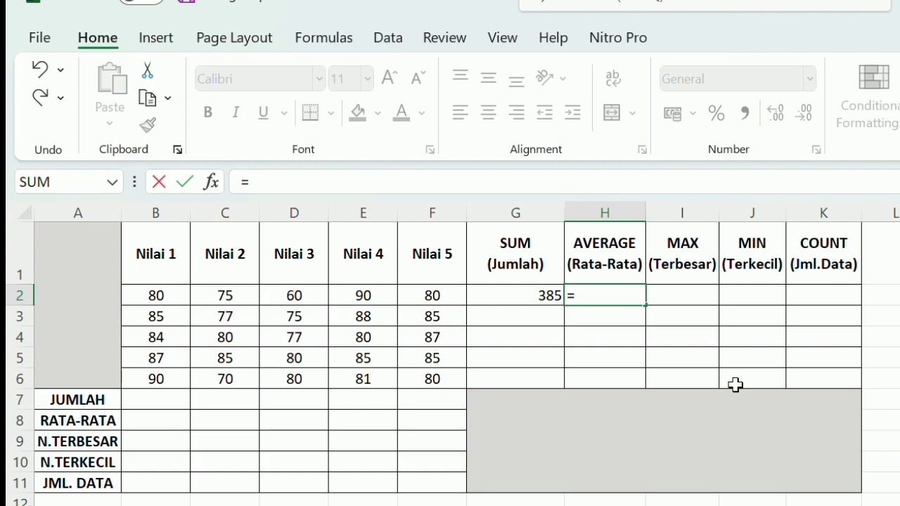
pyautogui.write('avera')
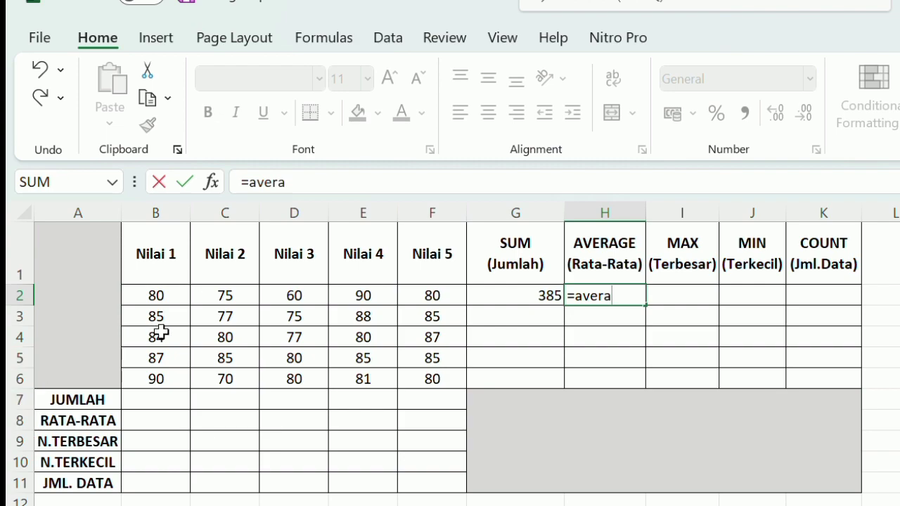
pyautogui.press('Tab')
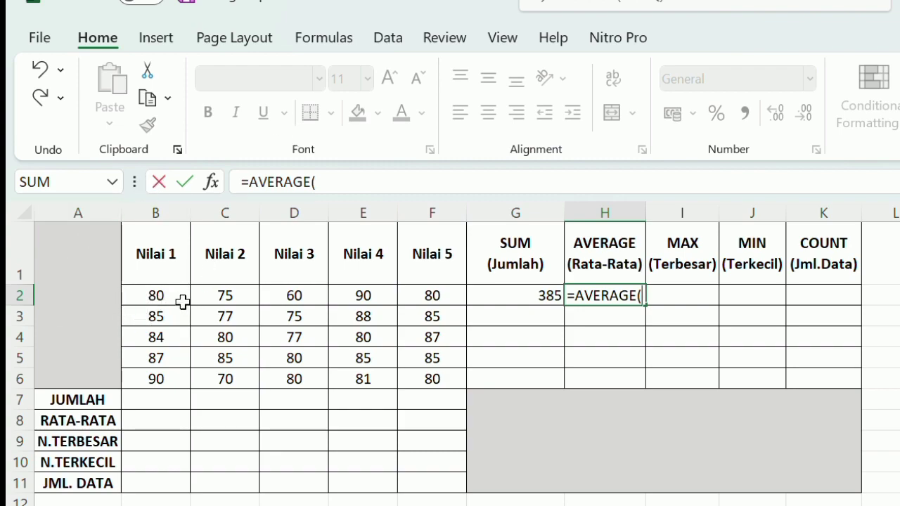
pyautogui.moveTo(164, 296); pyautogui.dragTo(437, 308)
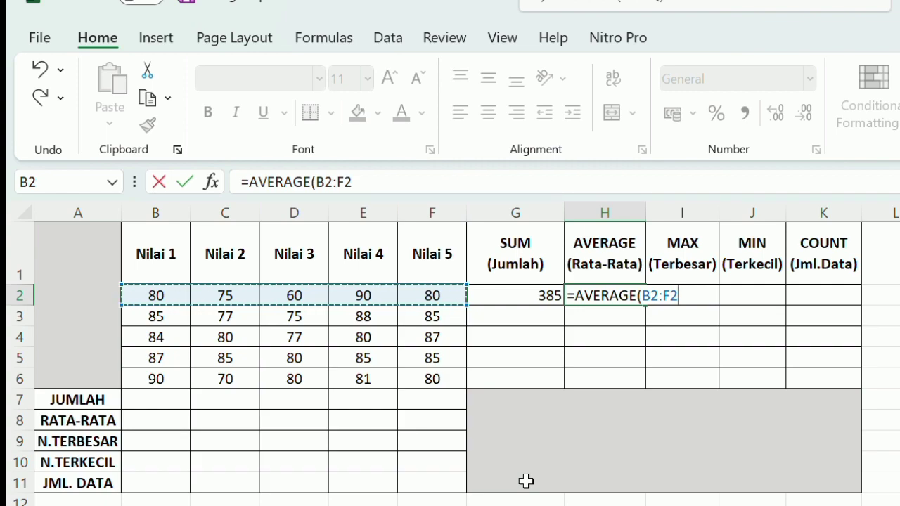
pyautogui.write(')')
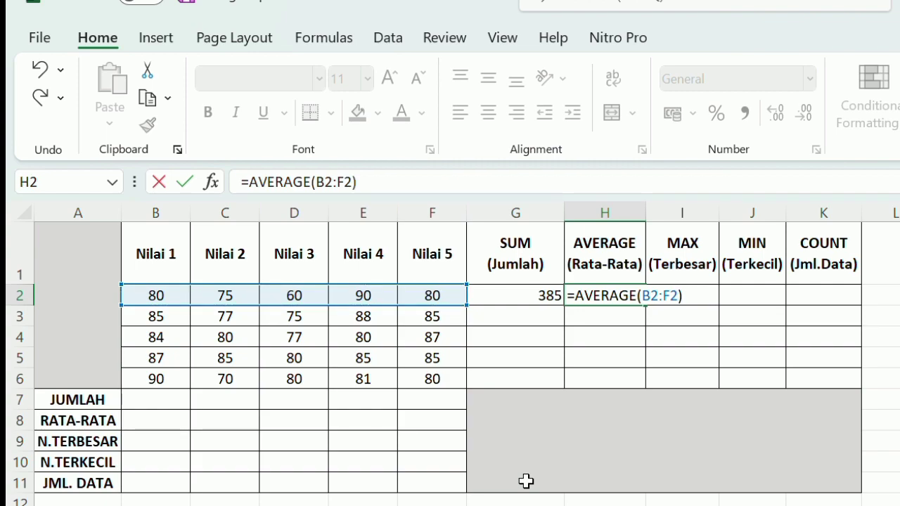
pyautogui.press('Return')
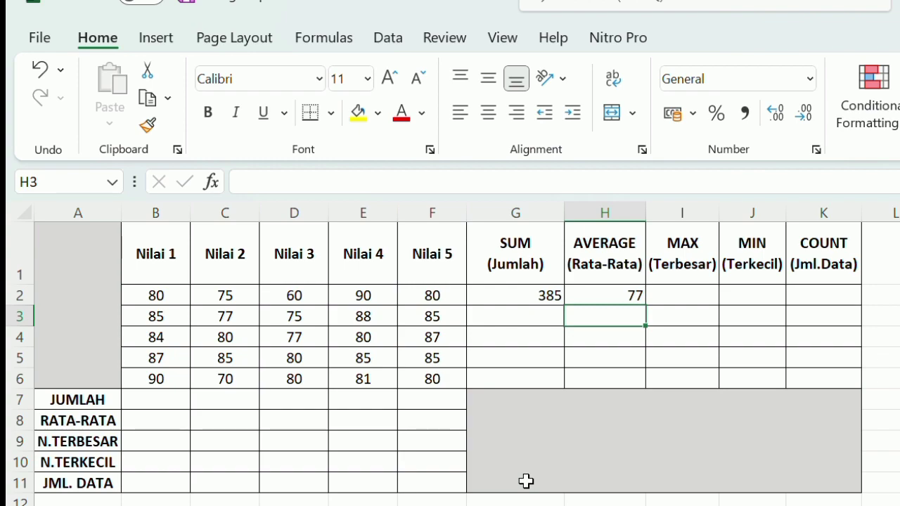
# Find the highest score of the first row in cell I2 with =MAX(B2:F2).
pyautogui.click(696, 300)
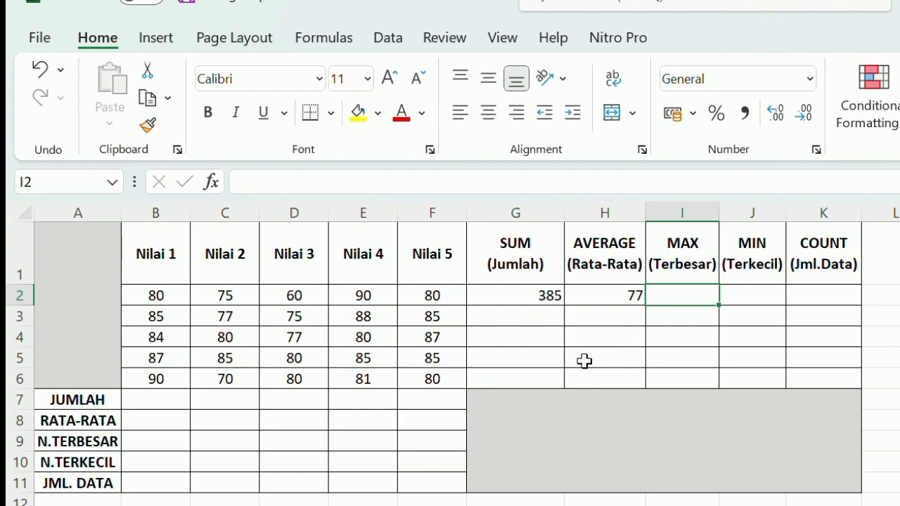
pyautogui.write('=')
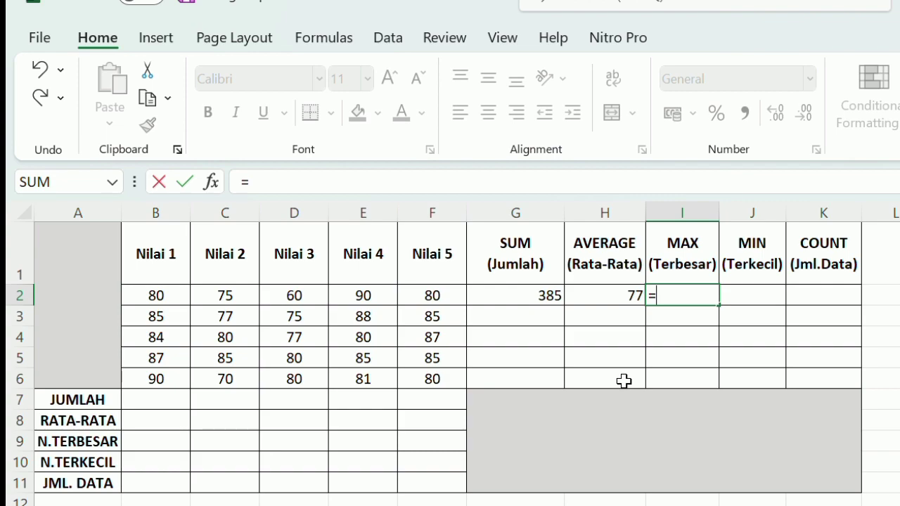
pyautogui.write('m')
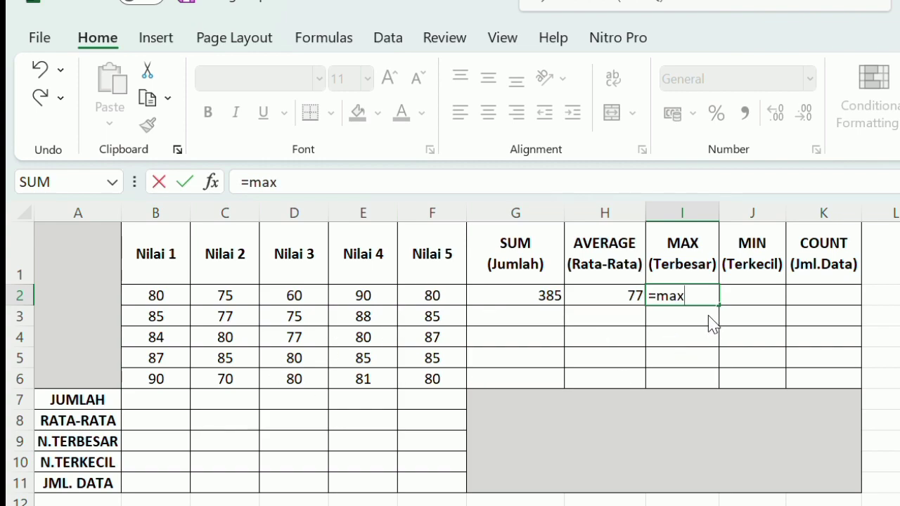
pyautogui.write('ax')
pyautogui.press('Tab')
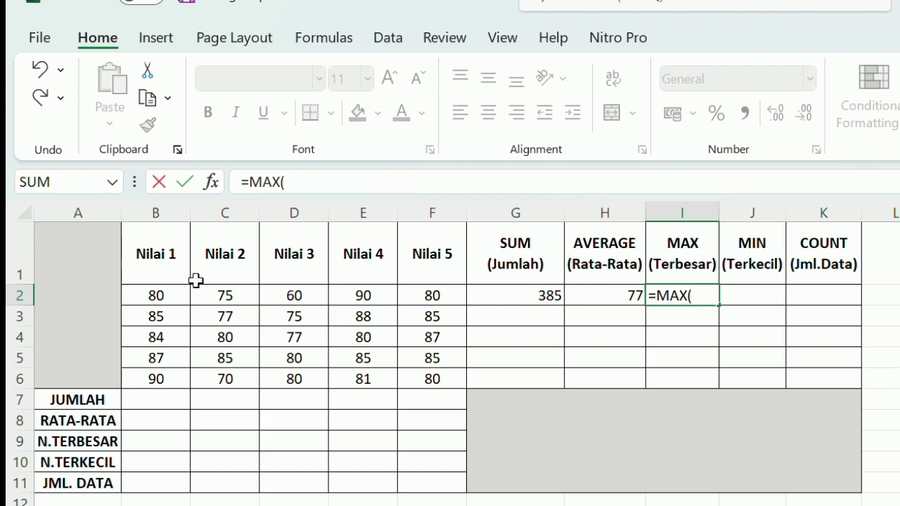
pyautogui.moveTo(157, 298); pyautogui.dragTo(430, 311)
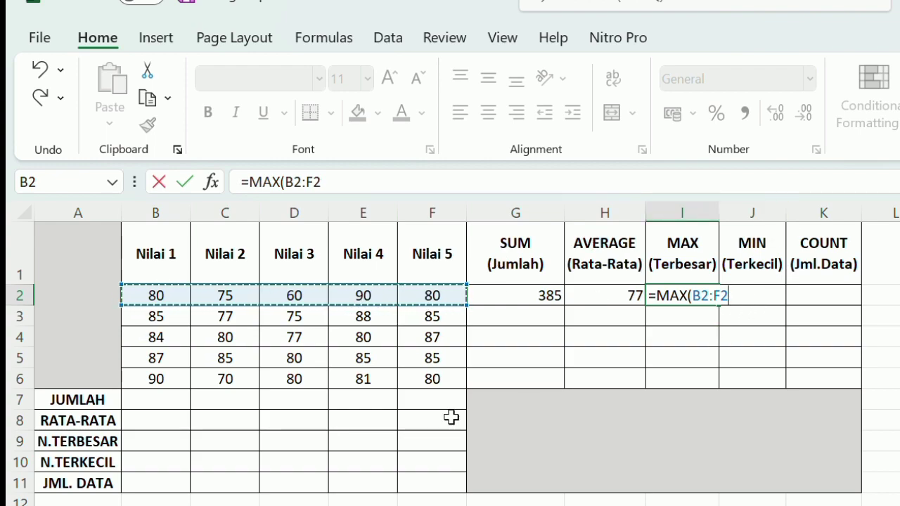
pyautogui.write(')')
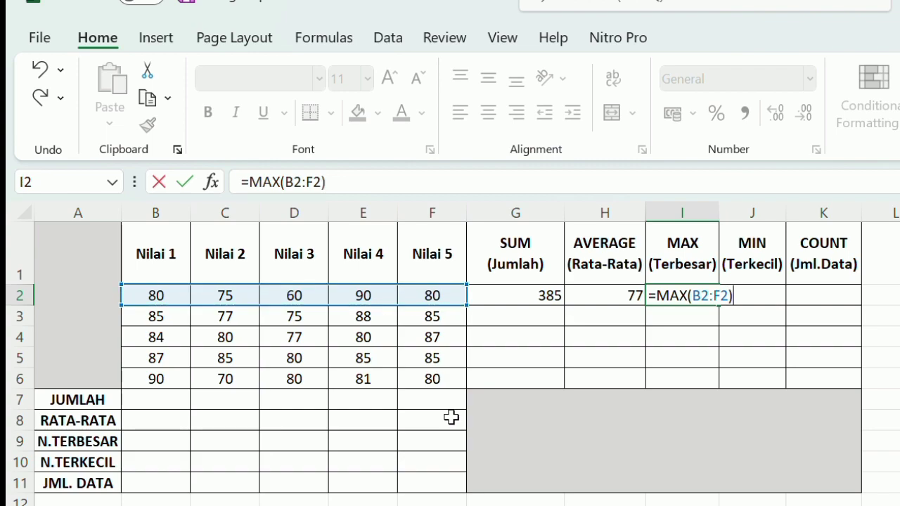
pyautogui.press('Return')
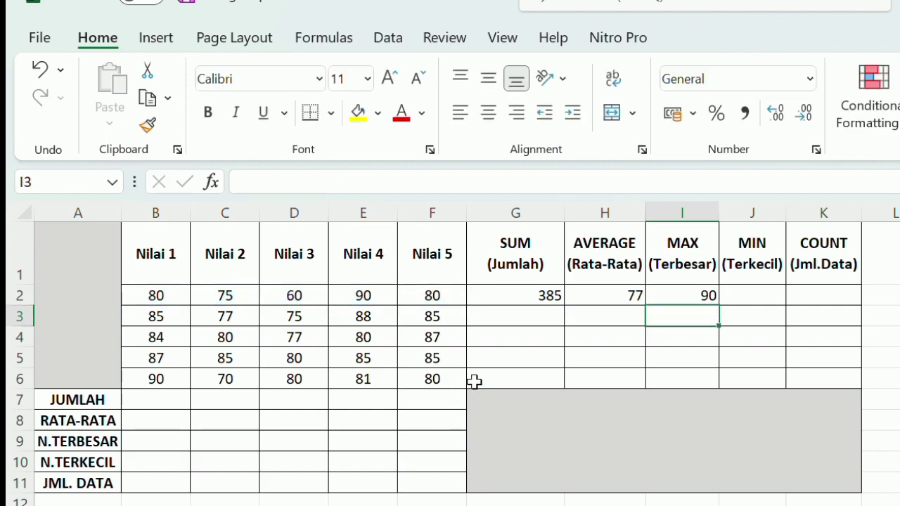
# Find the lowest score of the first row in cell J2 with =MIN(B2:F2).
pyautogui.click(756, 301)
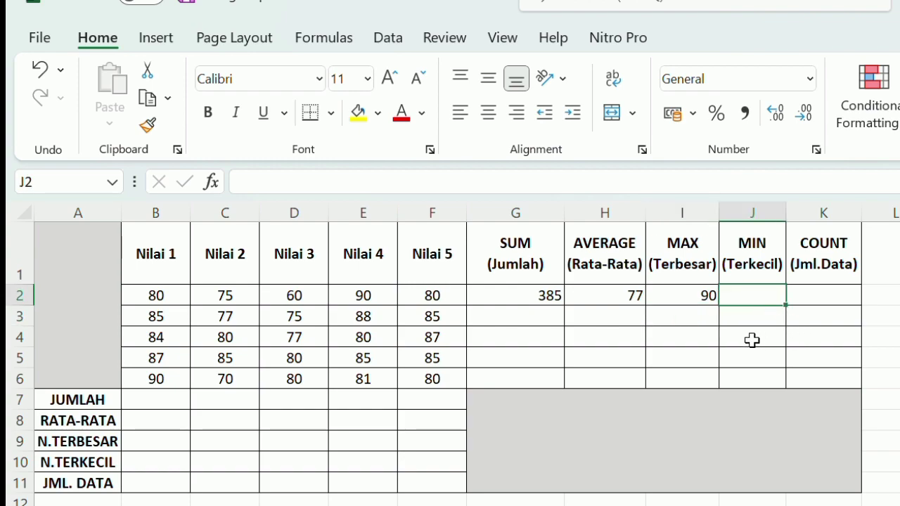
pyautogui.write('=')
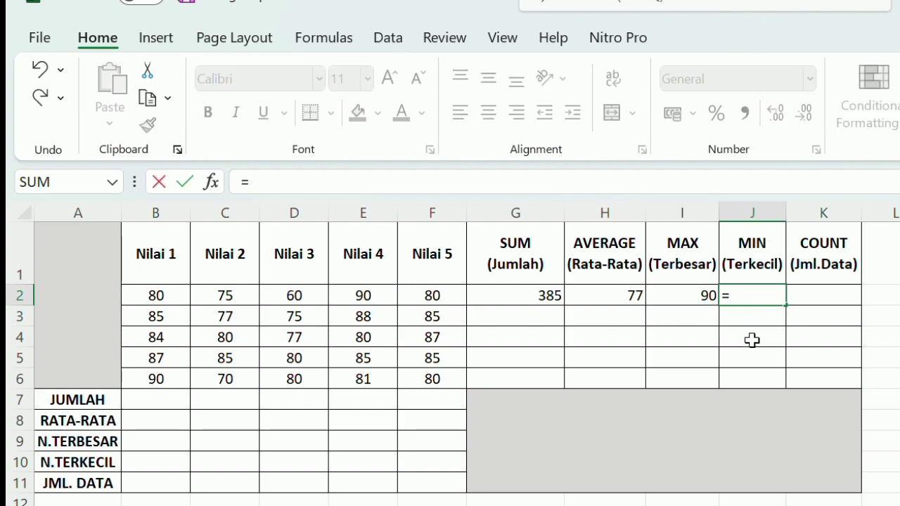
pyautogui.write('mi')
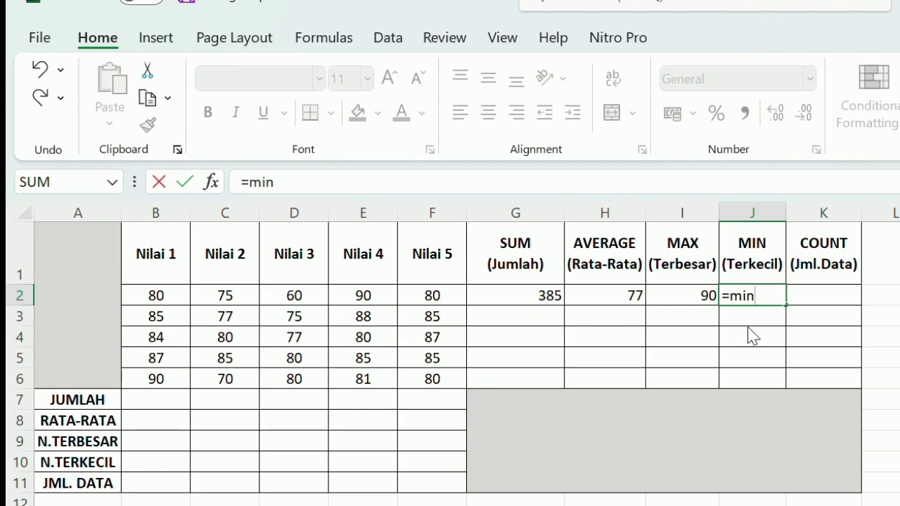
pyautogui.write('n')
pyautogui.press('Tab')
pyautogui.moveTo(172, 296); pyautogui.dragTo(450, 307)
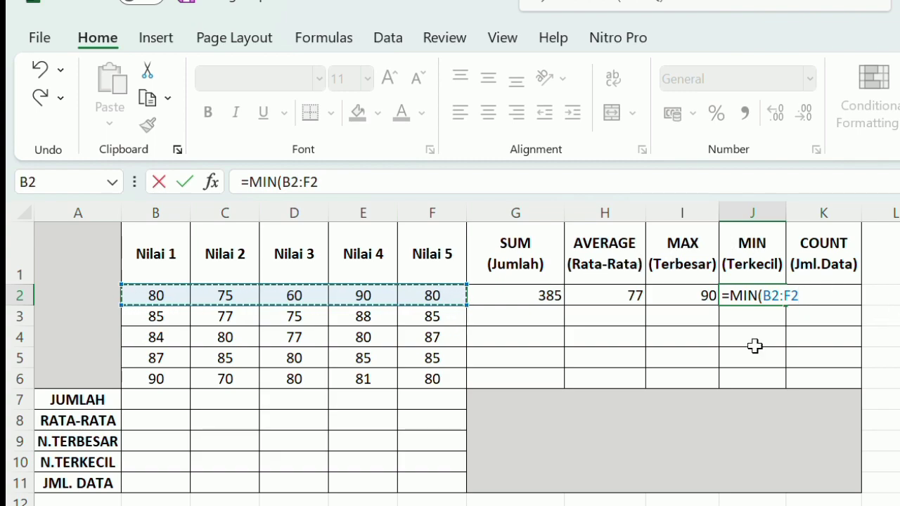
pyautogui.write(')')
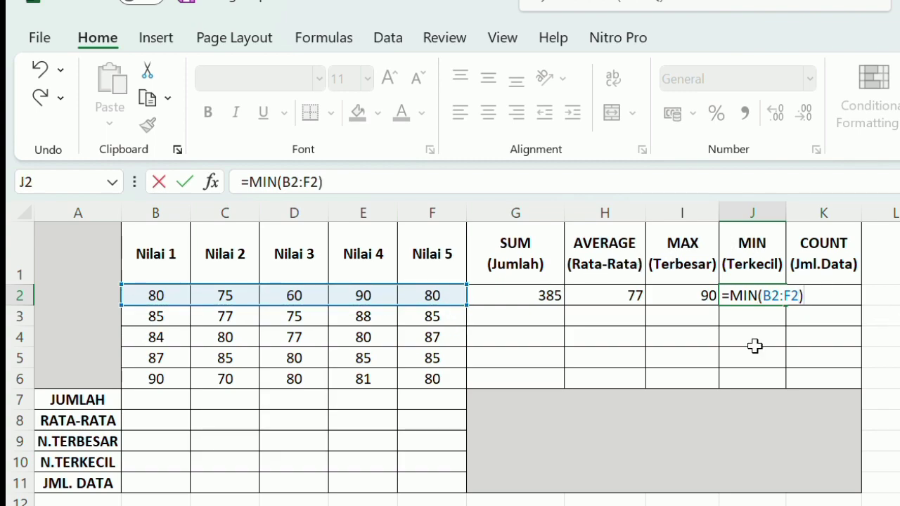
pyautogui.press('Return')
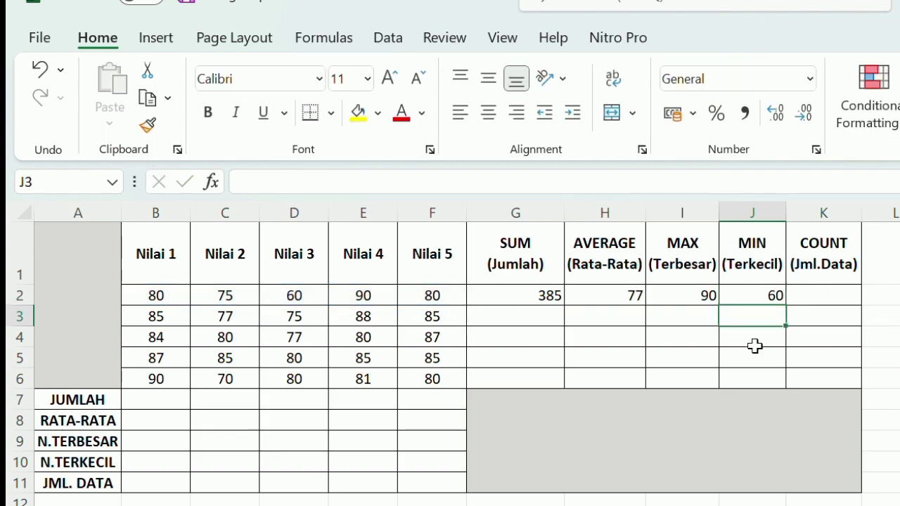
# Count the scores in the first row in cell K2 with the formula =COUNT(B2:F2).
pyautogui.click(828, 295)
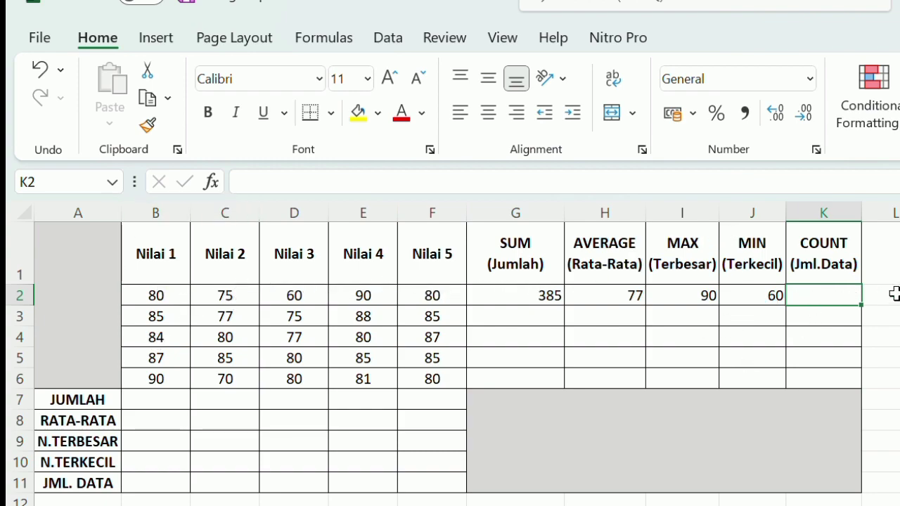
pyautogui.write('=cou')
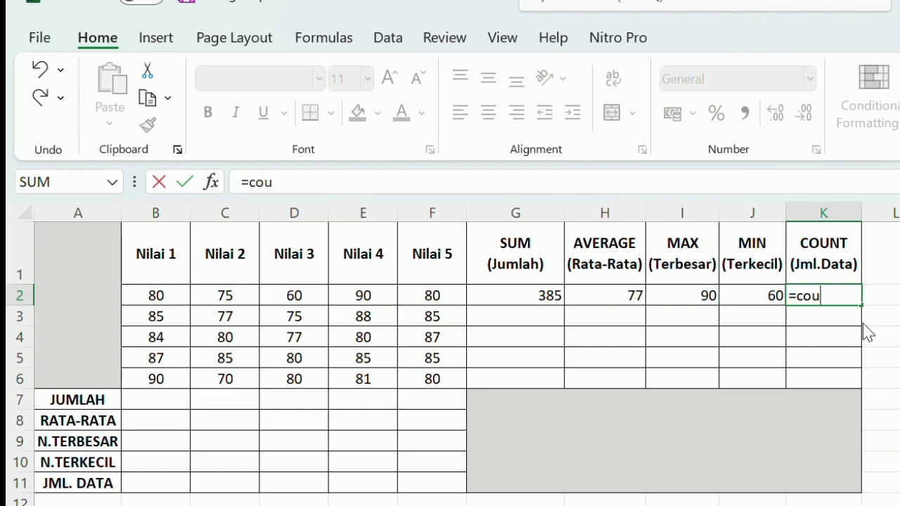
pyautogui.press('Tab')
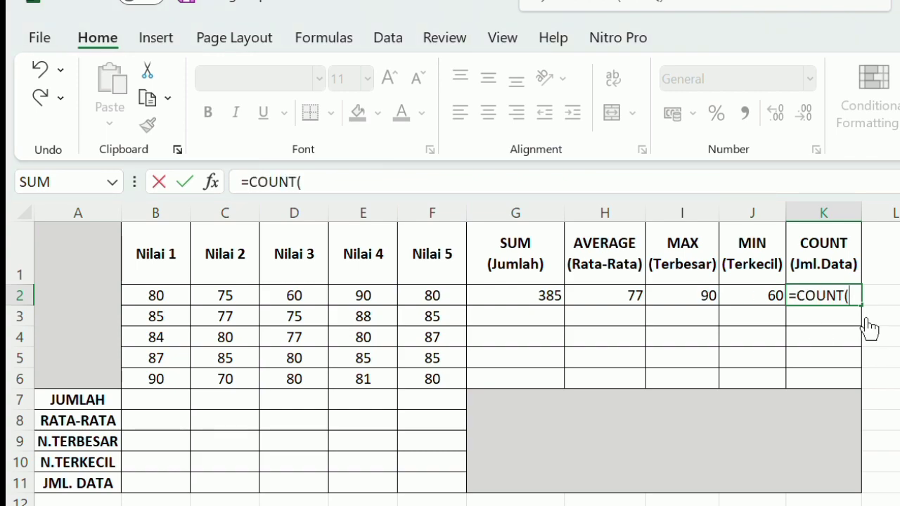
pyautogui.click(163, 299)
pyautogui.moveTo(162, 299); pyautogui.dragTo(459, 309)
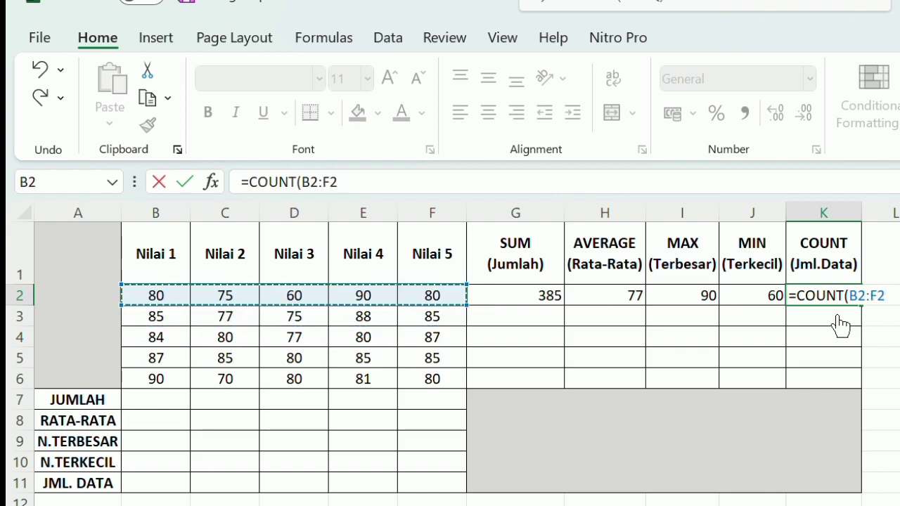
pyautogui.write(')')
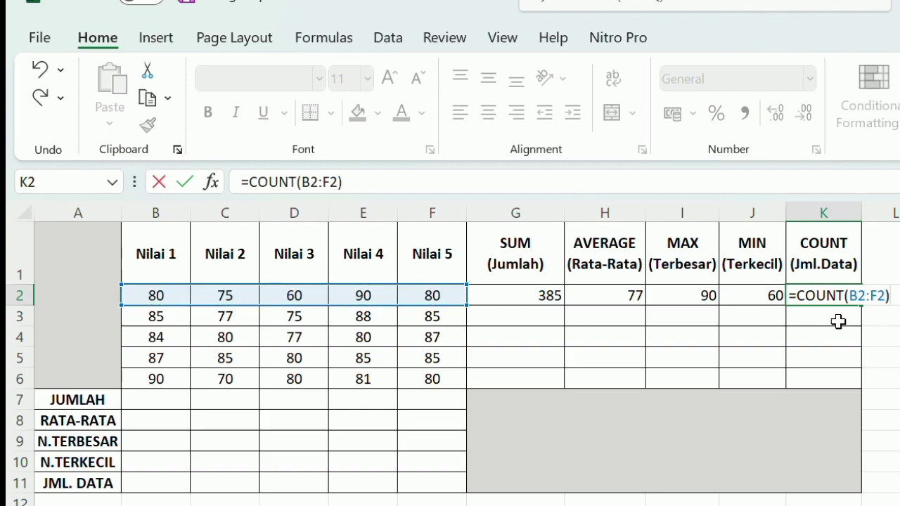
pyautogui.press('Return')
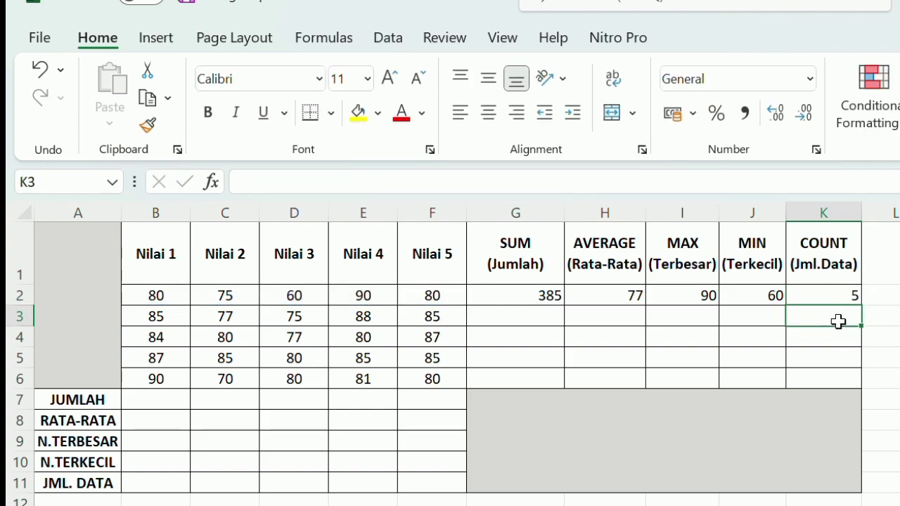
# Fill the SUM formula from cell G2 down to G6 to total every row of scores.
pyautogui.click(529, 296)
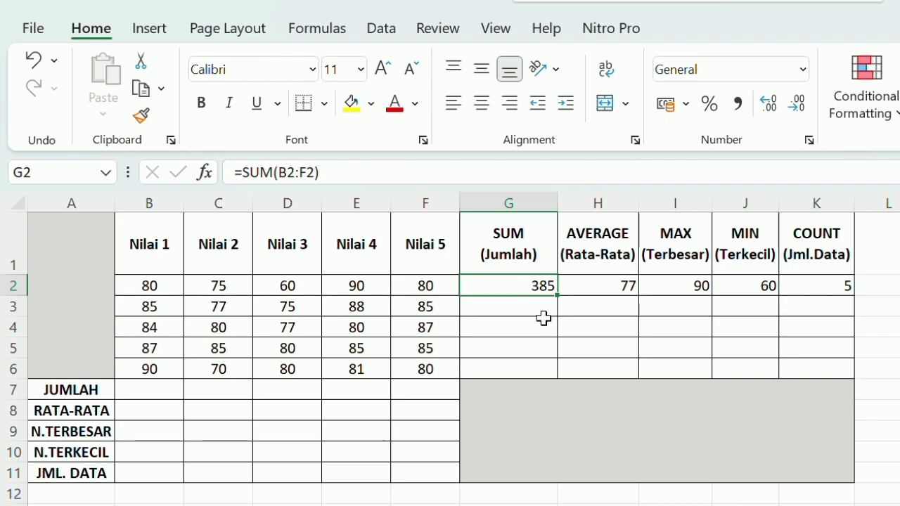
pyautogui.press('Down')
pyautogui.press('Up')
pyautogui.click(542, 313)
pyautogui.click(544, 292)
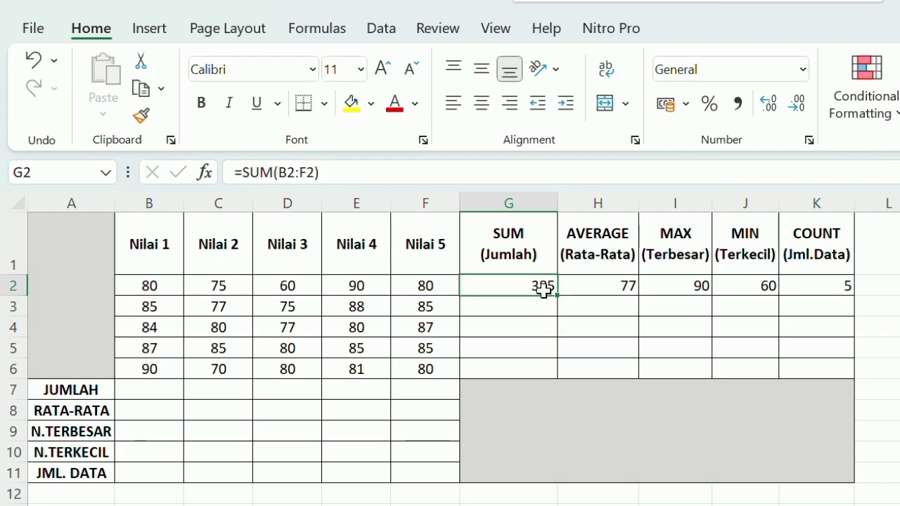
pyautogui.press('Down')
pyautogui.press('Up')
pyautogui.press('Down')
pyautogui.click(542, 292)
pyautogui.moveTo(570, 309); pyautogui.dragTo(566, 384)
pyautogui.click(611, 366)
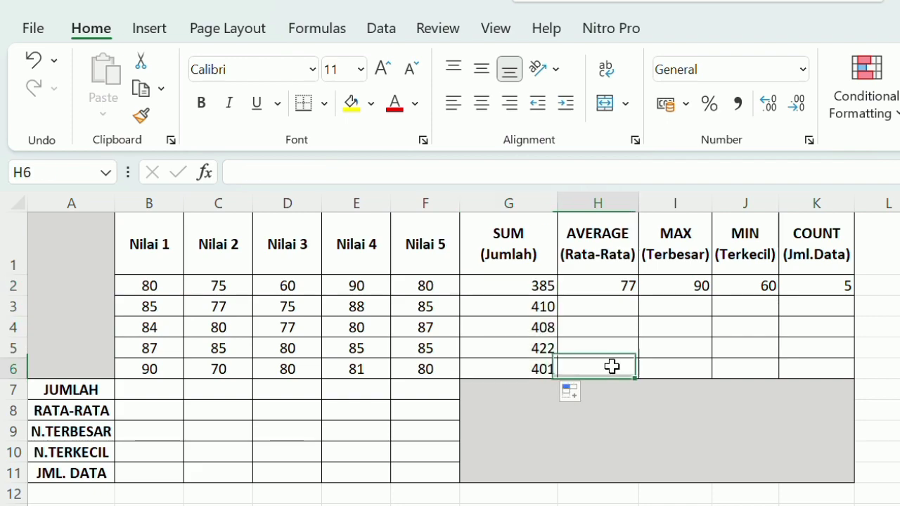
# Fill the AVERAGE formula from H2 down to H6 and the MAX formula from I2 down to I6.
pyautogui.click(623, 287)
pyautogui.moveTo(639, 295); pyautogui.dragTo(641, 377)
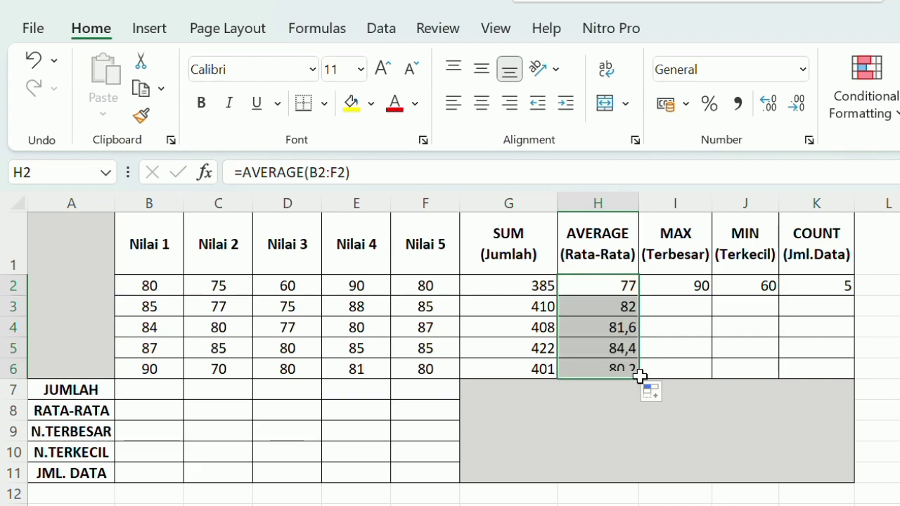
pyautogui.click(694, 351)
pyautogui.click(701, 285)
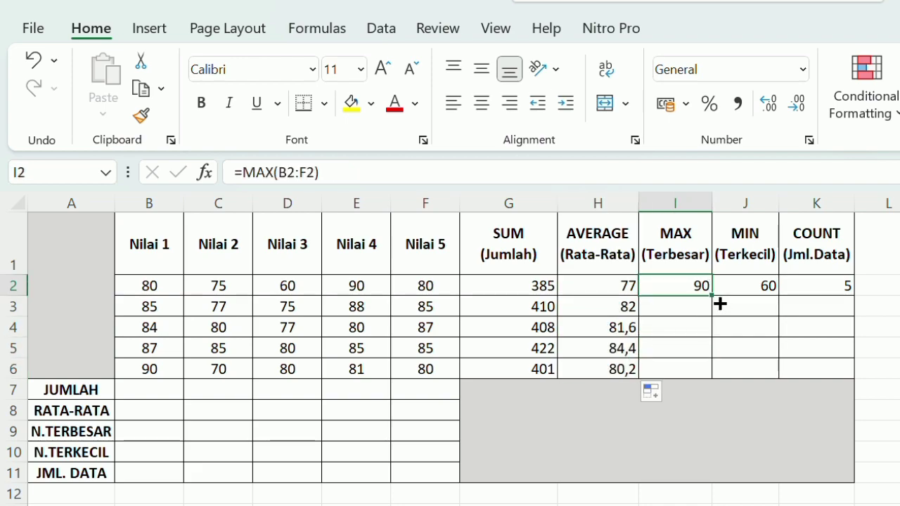
pyautogui.moveTo(719, 308); pyautogui.dragTo(713, 378)
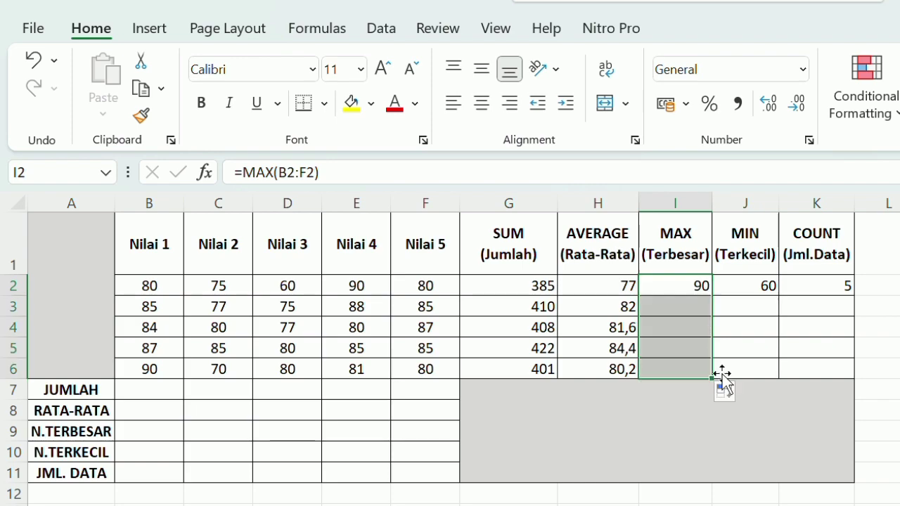
# Fill the MIN formula from J2 down to J6 and the COUNT formula from K2 down to K6.
pyautogui.click(769, 287)
pyautogui.moveTo(790, 308); pyautogui.dragTo(786, 382)
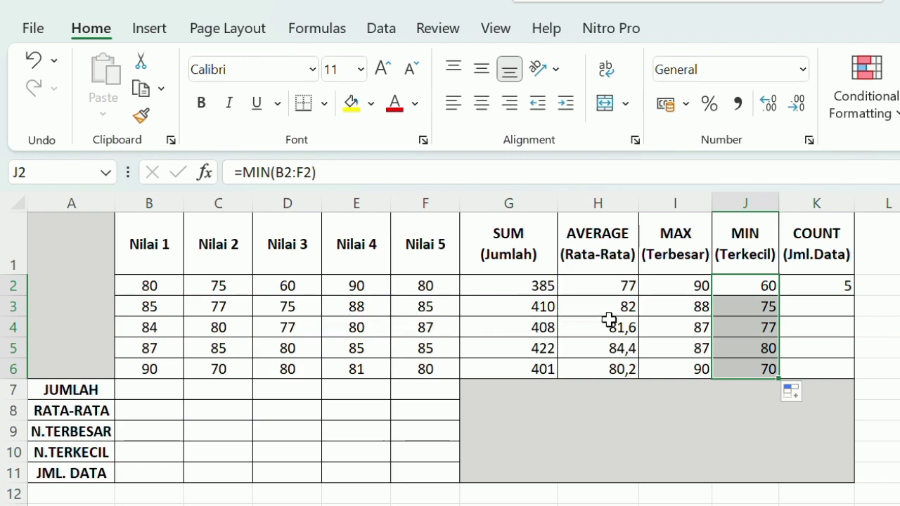
pyautogui.click(828, 291)
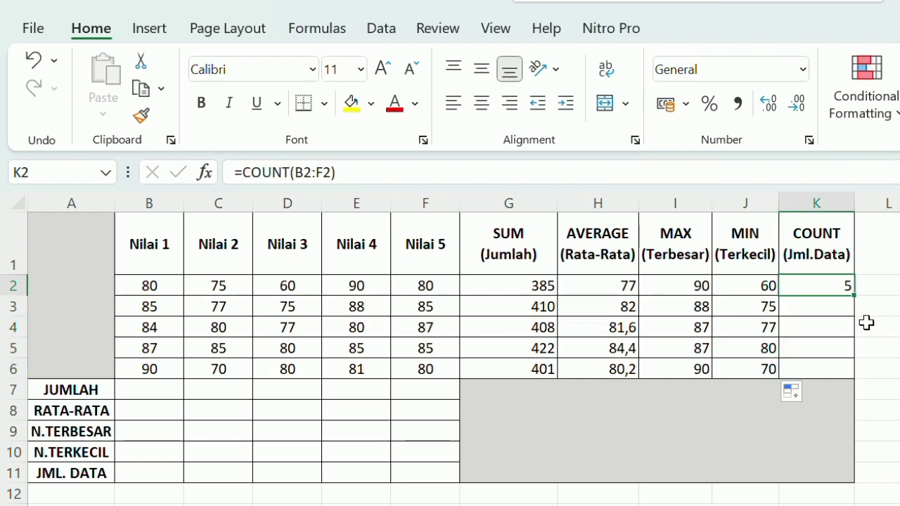
pyautogui.moveTo(861, 322); pyautogui.dragTo(861, 377)
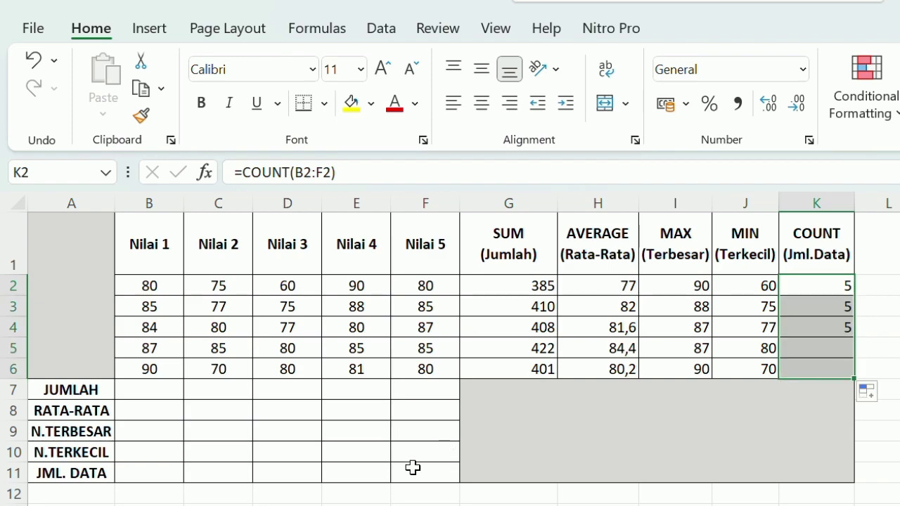
pyautogui.click(538, 422)
pyautogui.click(398, 416)
pyautogui.click(504, 305)
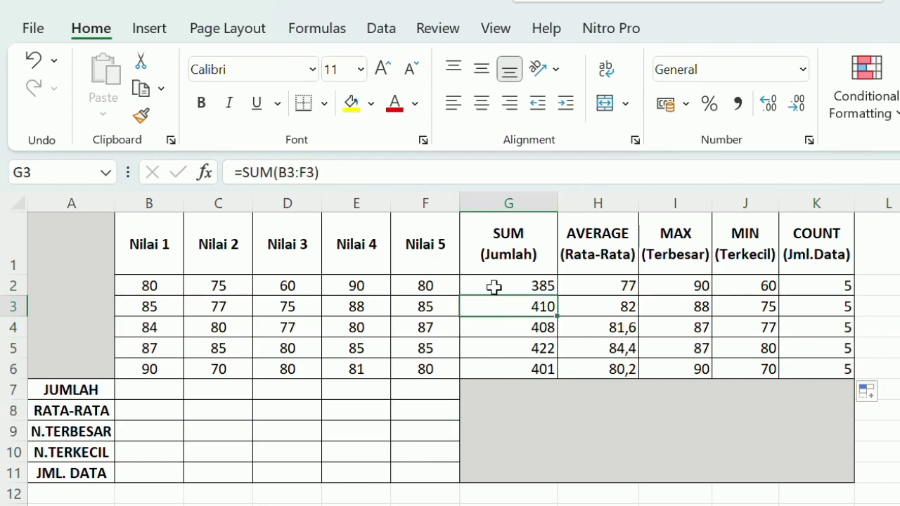
pyautogui.click(494, 285)
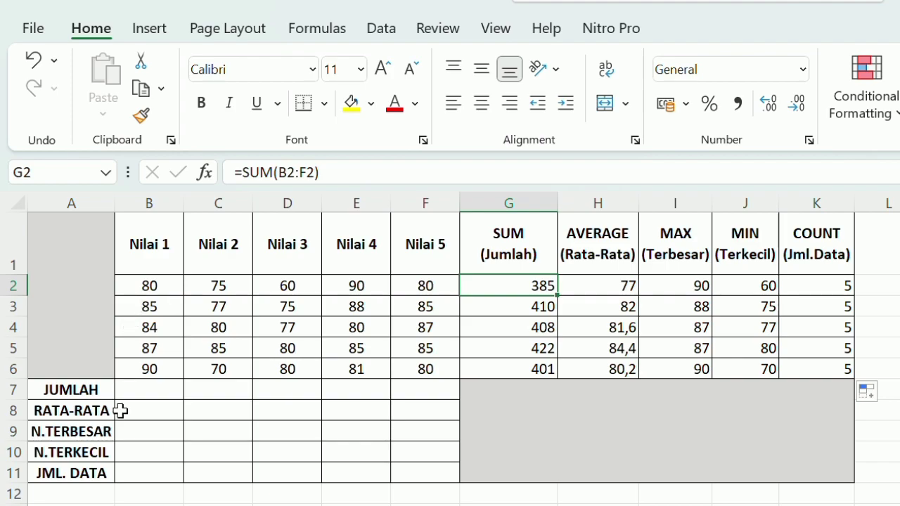
# Total the Nilai 1 column in the JUMLAH row, cell B7, with the formula =SUM(B2:B6).
pyautogui.click(139, 396)
pyautogui.write('=')
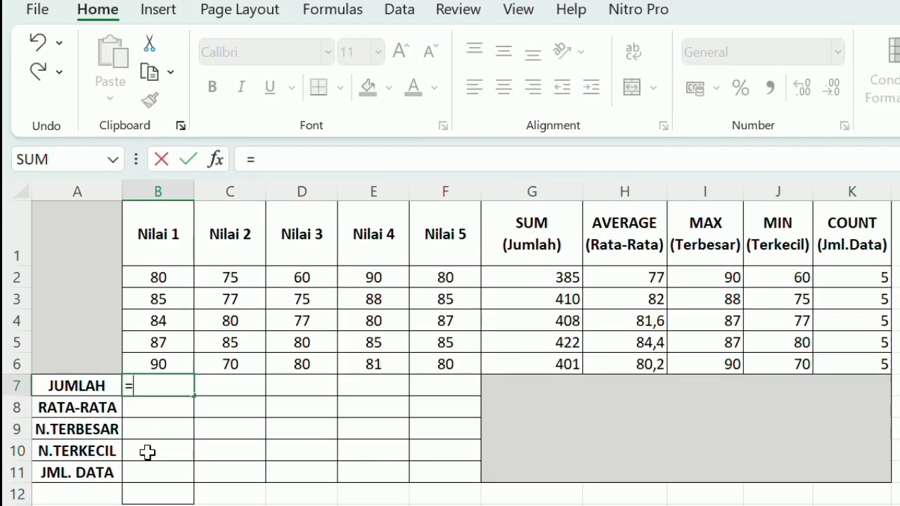
pyautogui.write('sum')
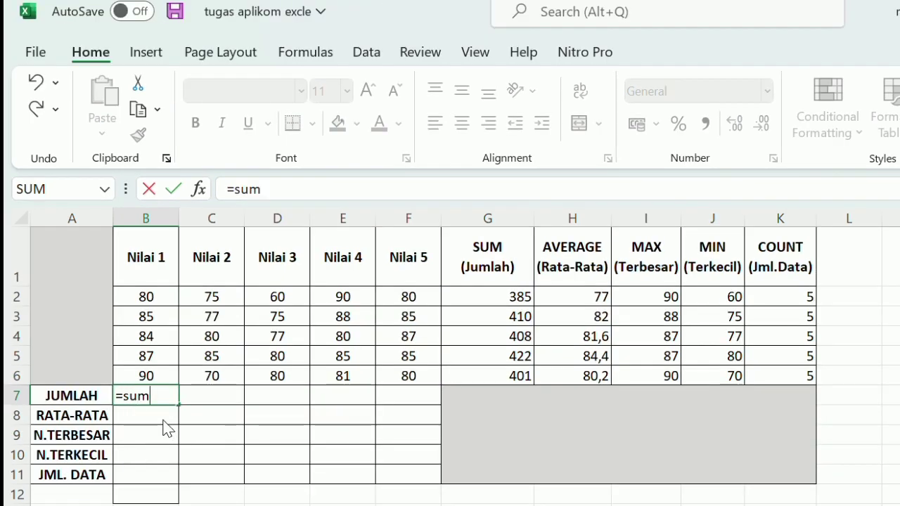
pyautogui.press('Tab')
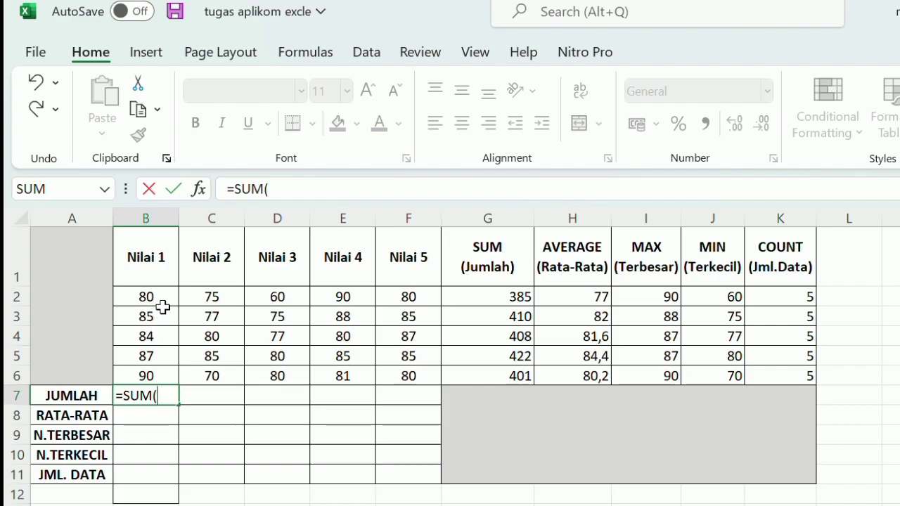
pyautogui.moveTo(162, 300); pyautogui.dragTo(167, 376)
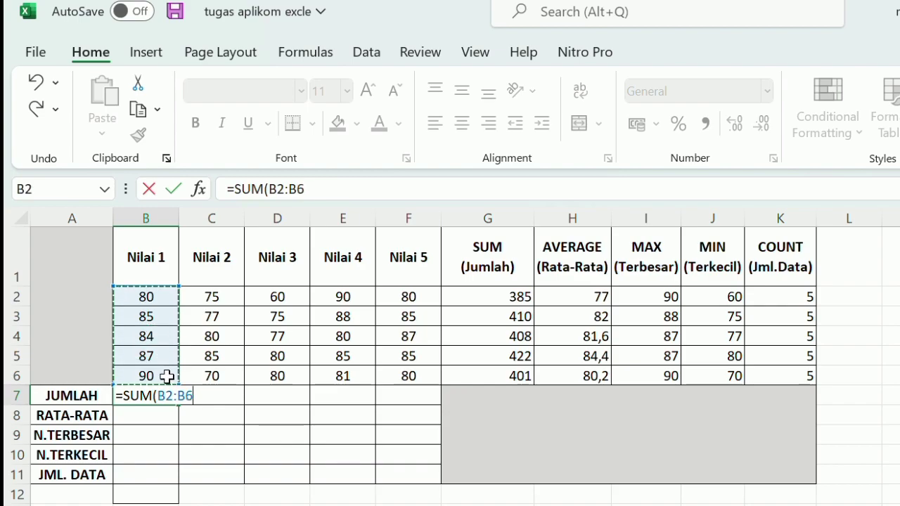
pyautogui.write(')')
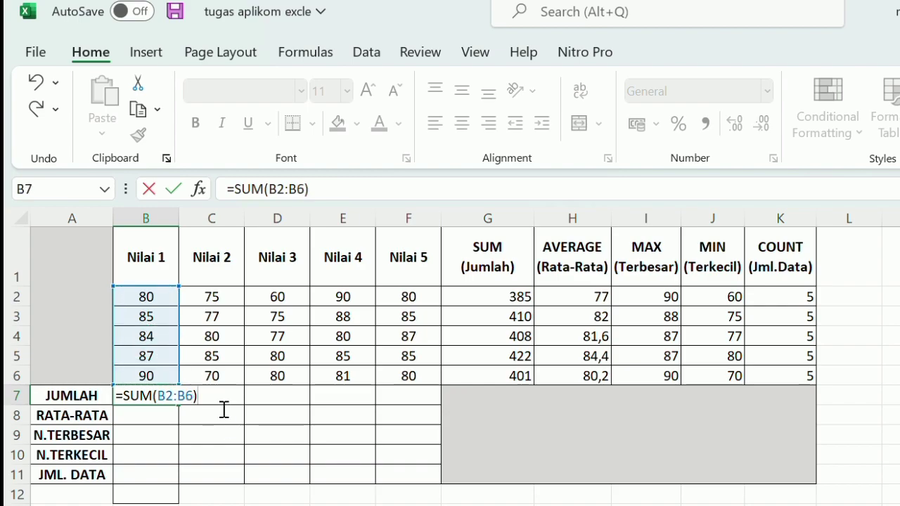
pyautogui.press('Return')
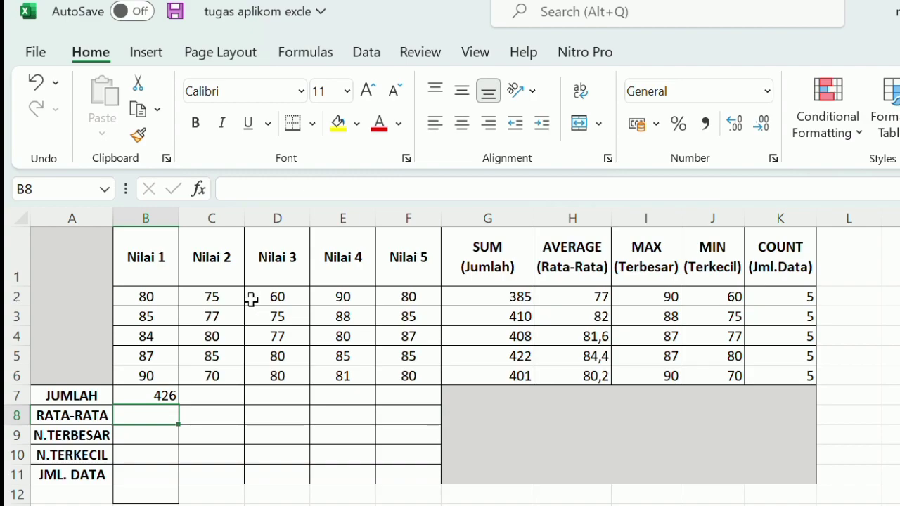
# Fill the SUM formula from cell B7 across to F7 to total the remaining Nilai columns.
pyautogui.click(225, 398)
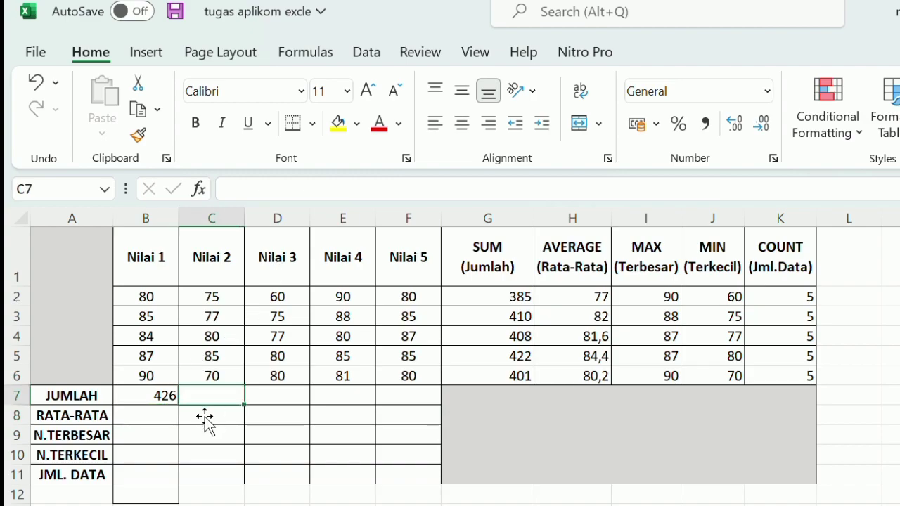
pyautogui.moveTo(229, 303); pyautogui.dragTo(230, 377)
pyautogui.click(149, 401)
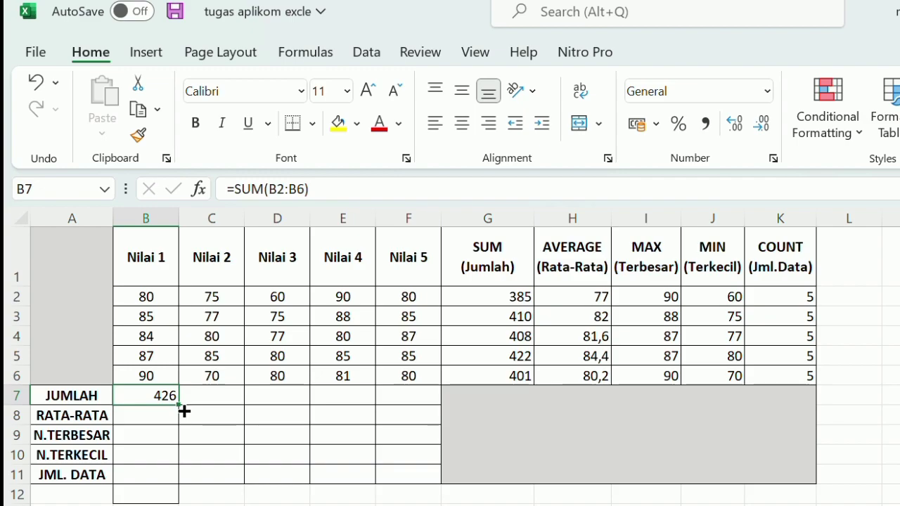
pyautogui.moveTo(187, 411); pyautogui.dragTo(429, 415)
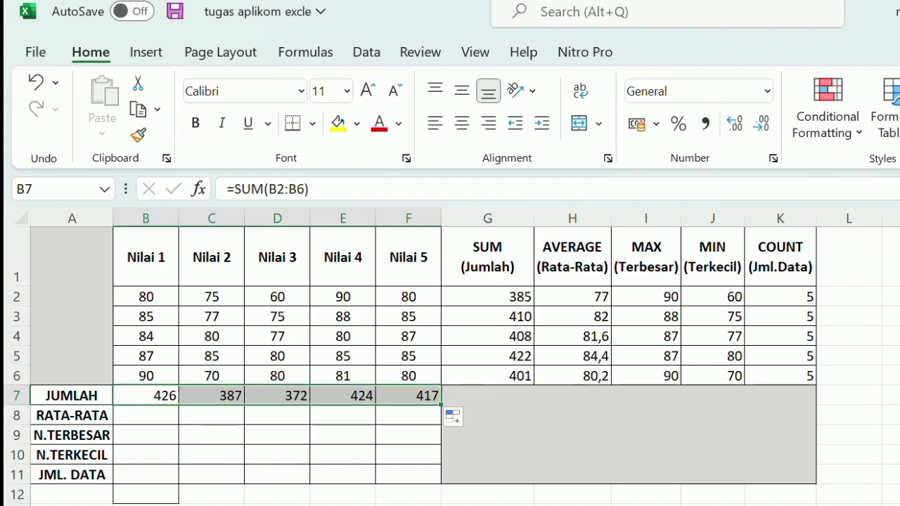
pyautogui.click(343, 505)
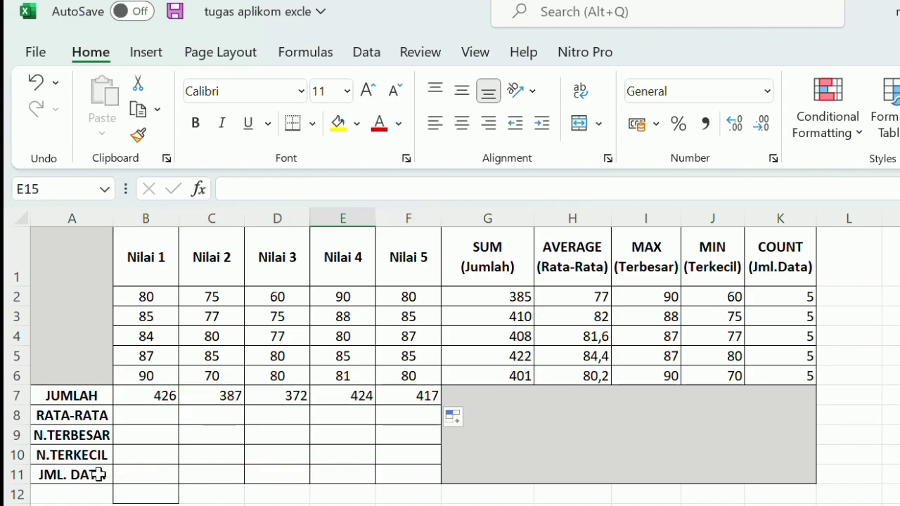
# Check the SUM formulas of the JUMLAH row in cells B7 through F7.
pyautogui.click(164, 425)
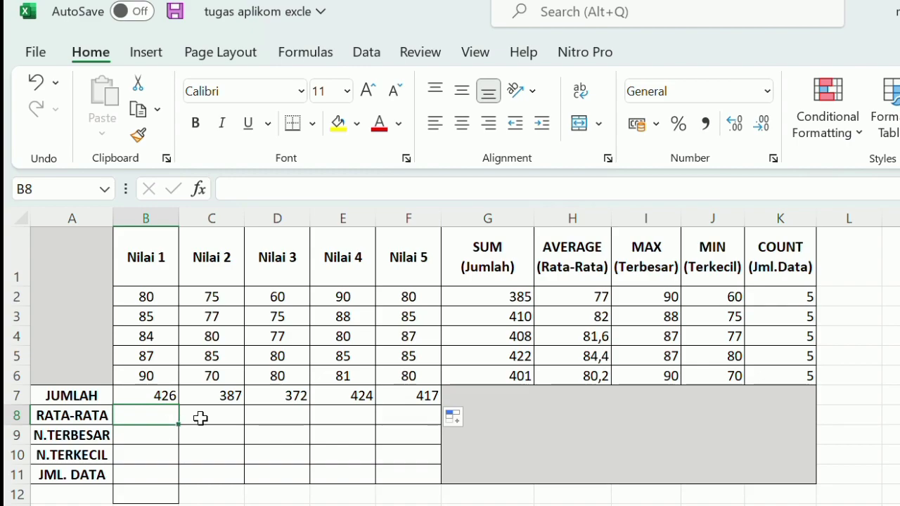
pyautogui.click(144, 398)
pyautogui.click(233, 400)
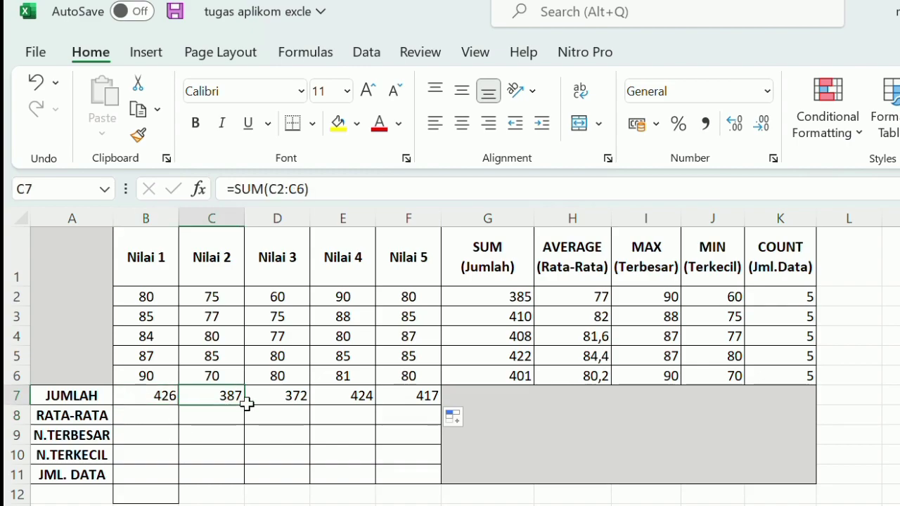
pyautogui.click(284, 406)
pyautogui.click(336, 401)
pyautogui.click(403, 403)
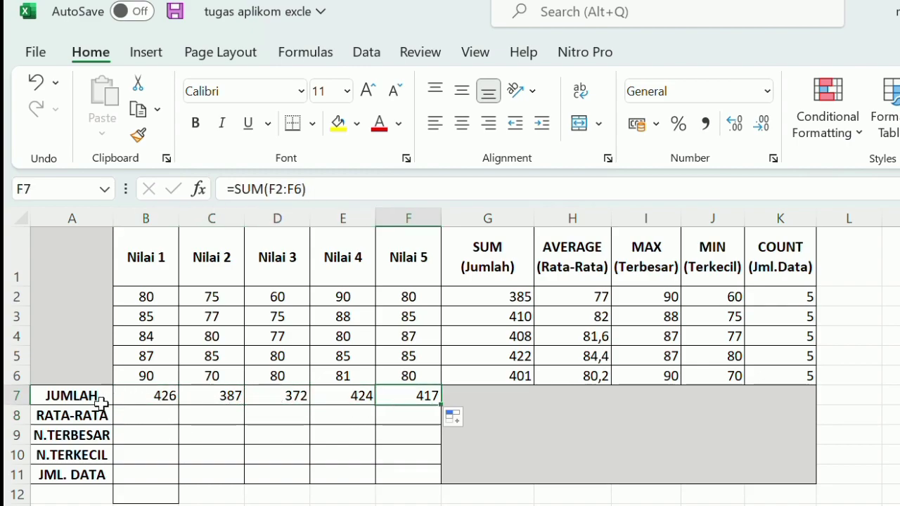
# Average the Nilai 1 column in the RATA-RATA row, cell B8, with the formula =AVERAGE(B2:B6).
pyautogui.click(161, 419)
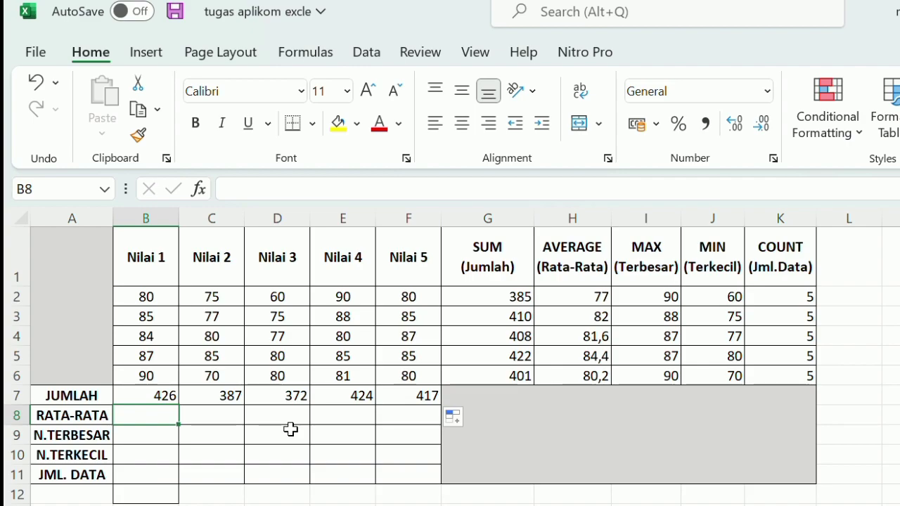
pyautogui.write('=')
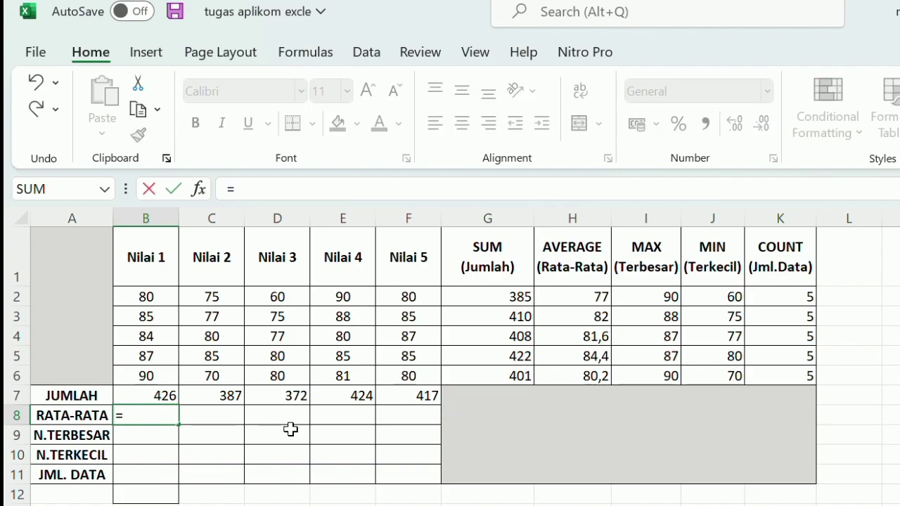
pyautogui.write('aver')
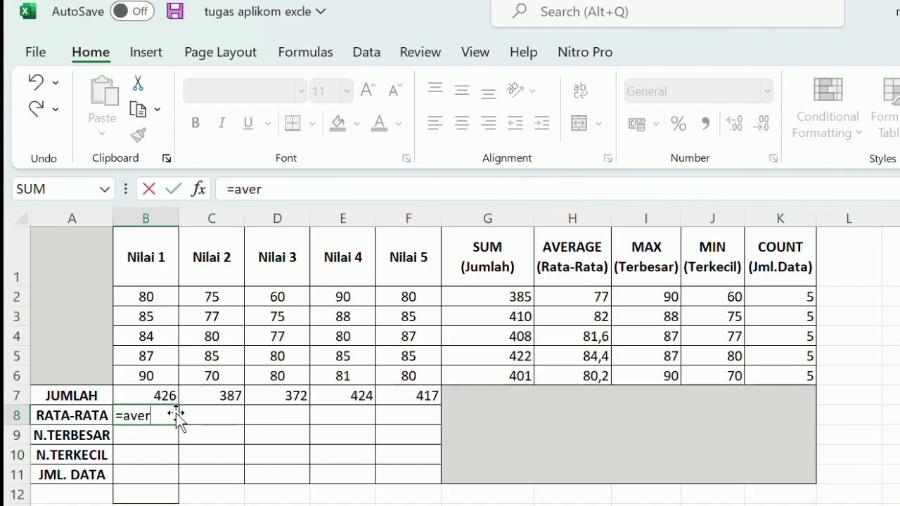
pyautogui.doubleClick(164, 439)
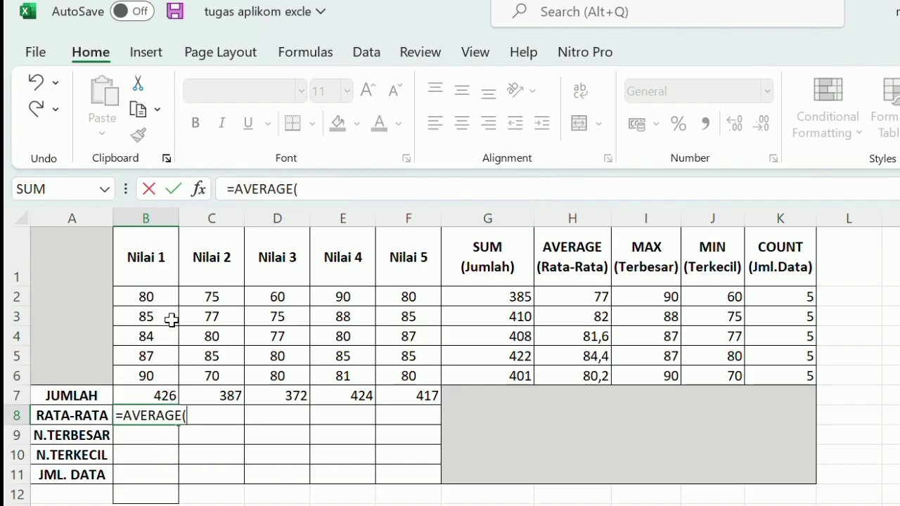
pyautogui.moveTo(154, 297); pyautogui.dragTo(166, 377)
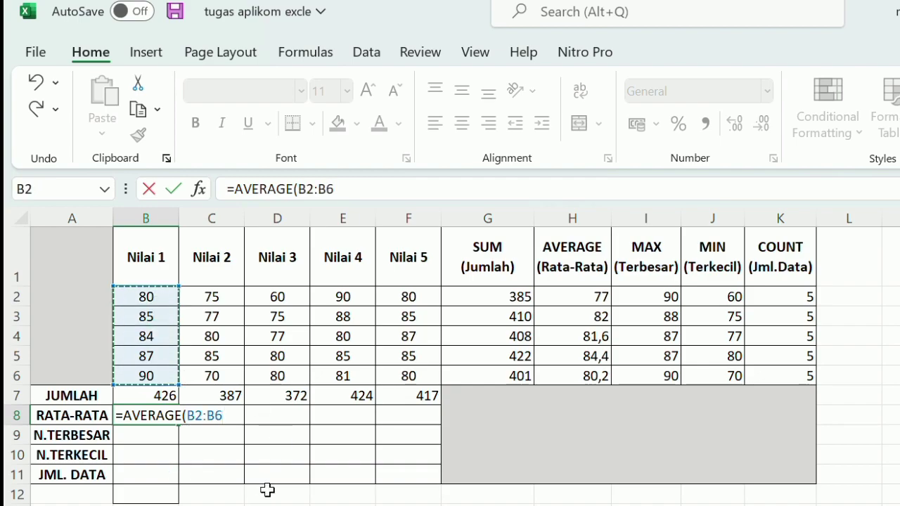
pyautogui.write(')')
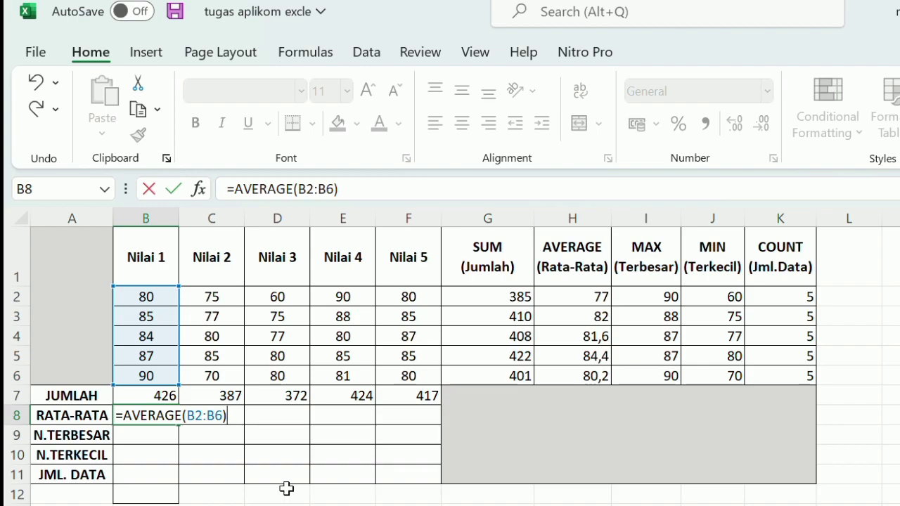
pyautogui.press('Return')
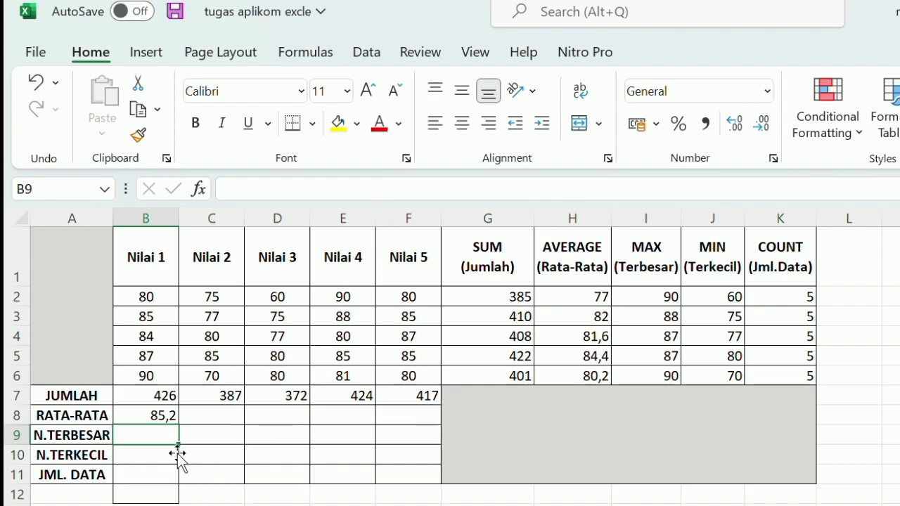
# Fill the AVERAGE formula from cell B8 across to F8 for the remaining Nilai columns.
pyautogui.press('Up')
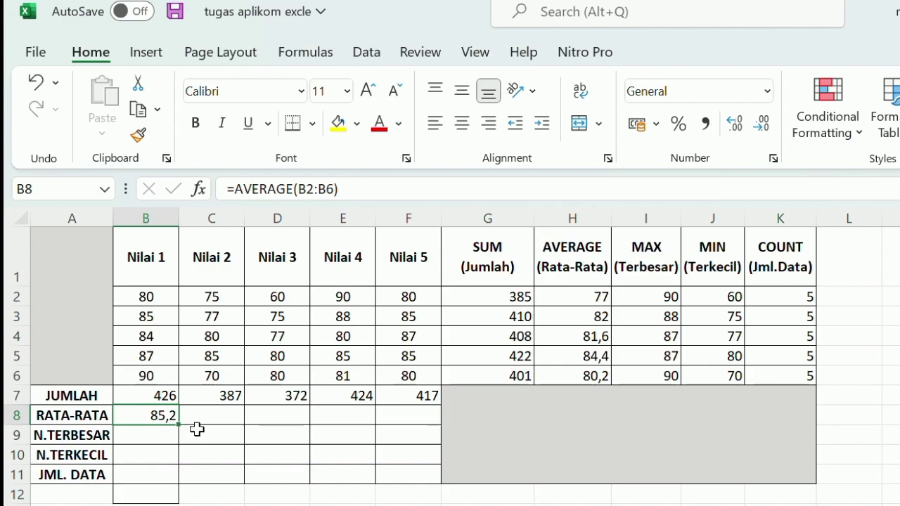
pyautogui.click(197, 422)
pyautogui.click(173, 420)
pyautogui.moveTo(185, 431); pyautogui.dragTo(429, 431)
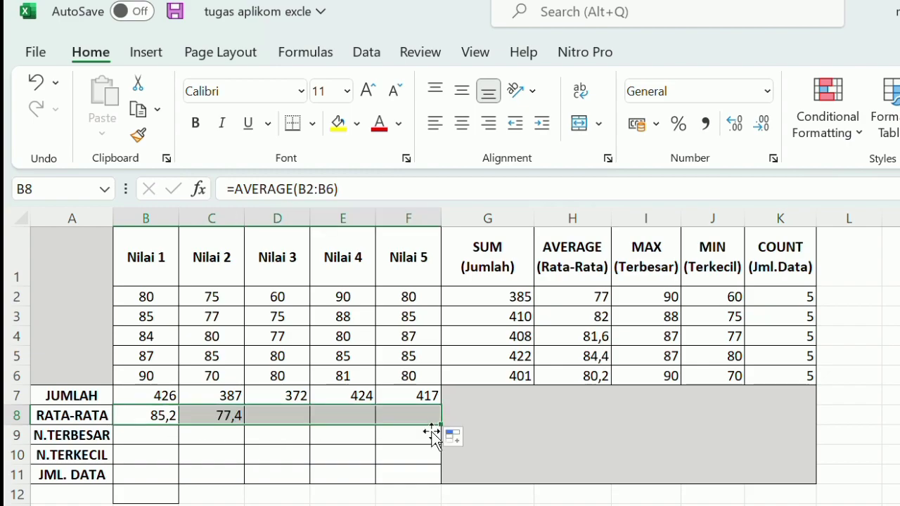
# Get the highest Nilai 1 score in the N.TERBESAR row, cell B9, with the formula =MAX(B2:B6).
pyautogui.click(154, 438)
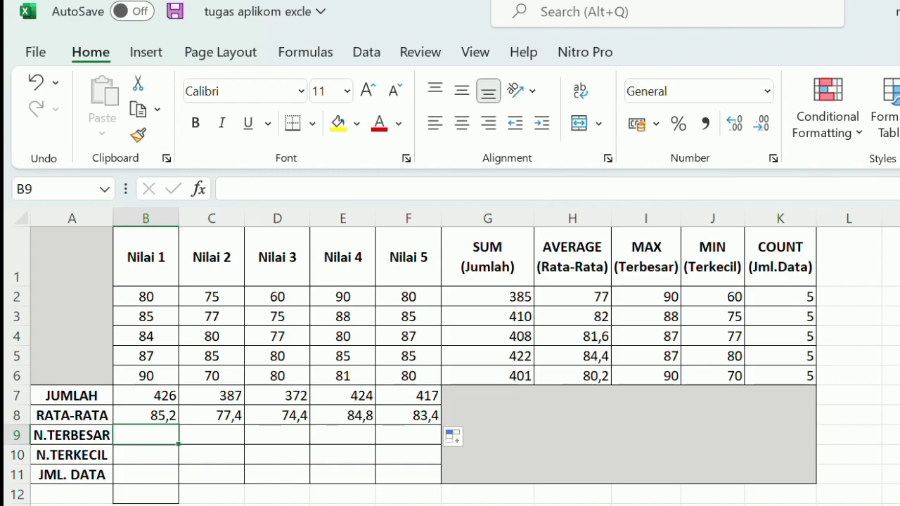
pyautogui.write('=')
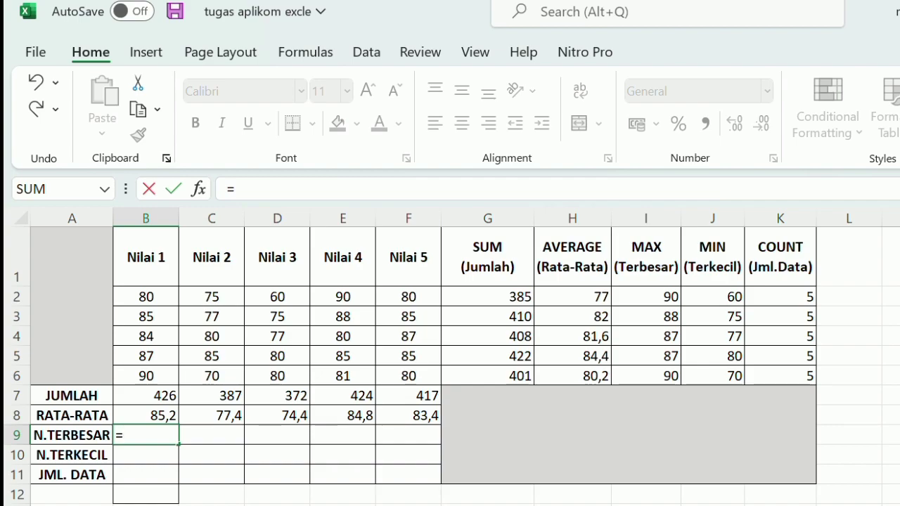
pyautogui.write('max')
pyautogui.press('Tab')
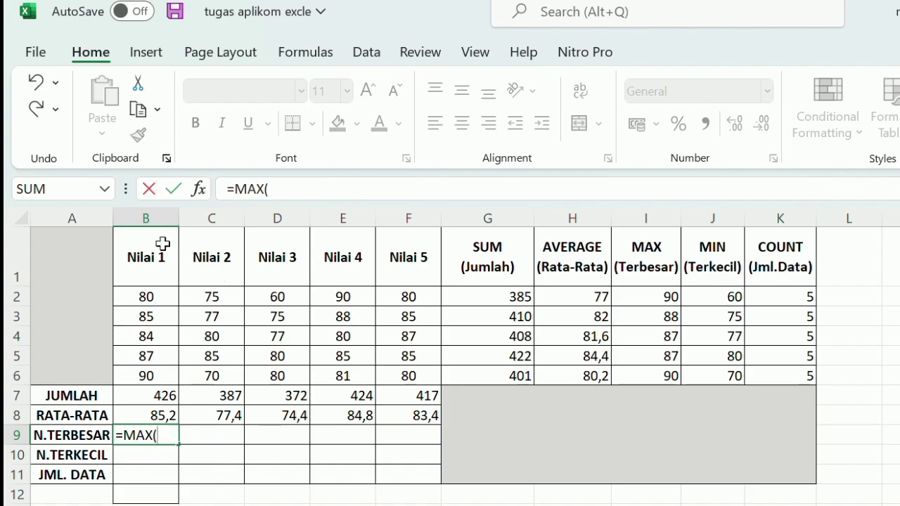
pyautogui.moveTo(160, 302); pyautogui.dragTo(177, 378)
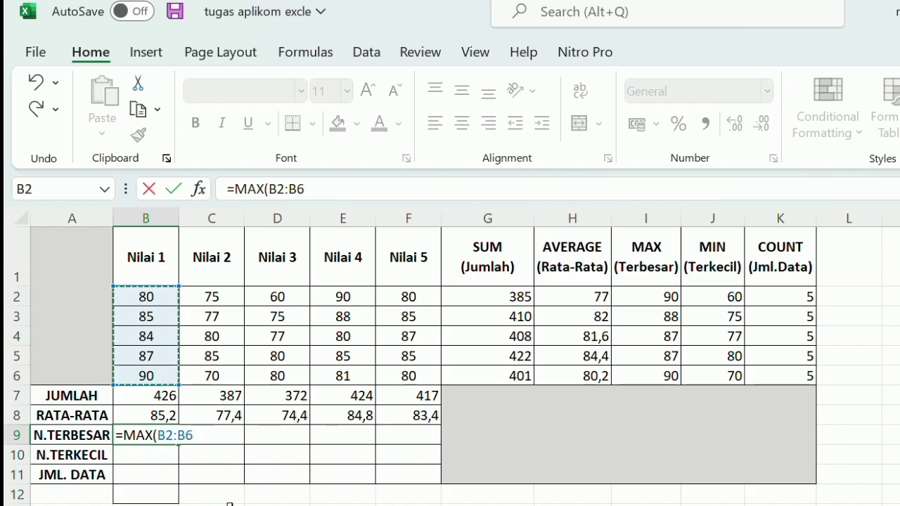
pyautogui.write(')')
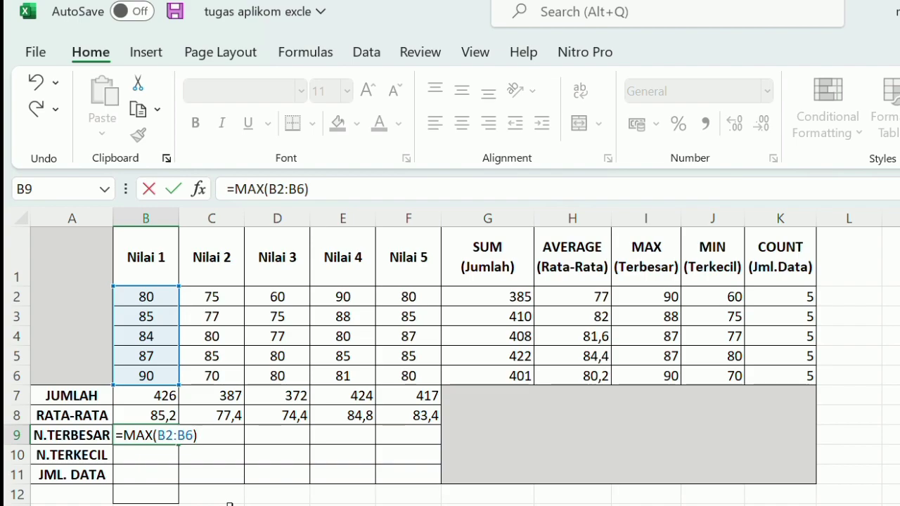
pyautogui.press('Return')
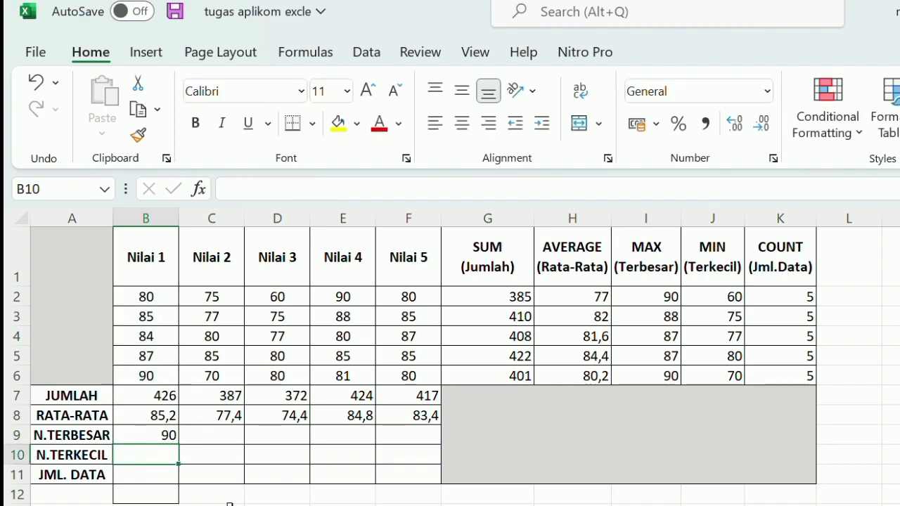
# Fill the MAX formula from cell B9 across to F9 for the remaining Nilai columns.
pyautogui.click(140, 441)
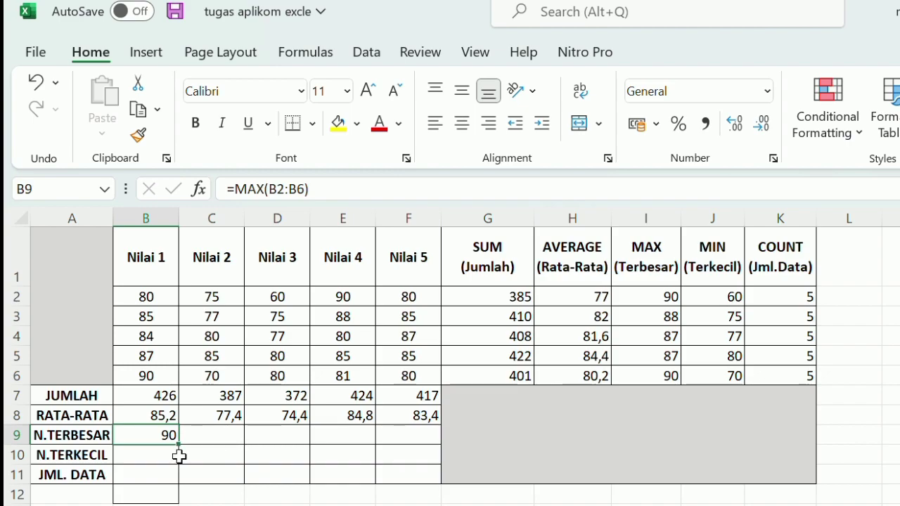
pyautogui.moveTo(187, 453); pyautogui.dragTo(433, 455)
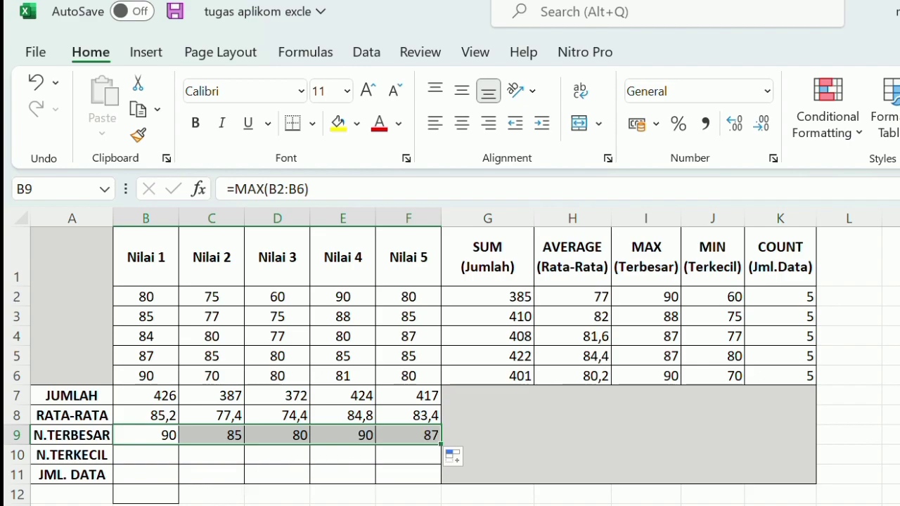
pyautogui.click(211, 505)
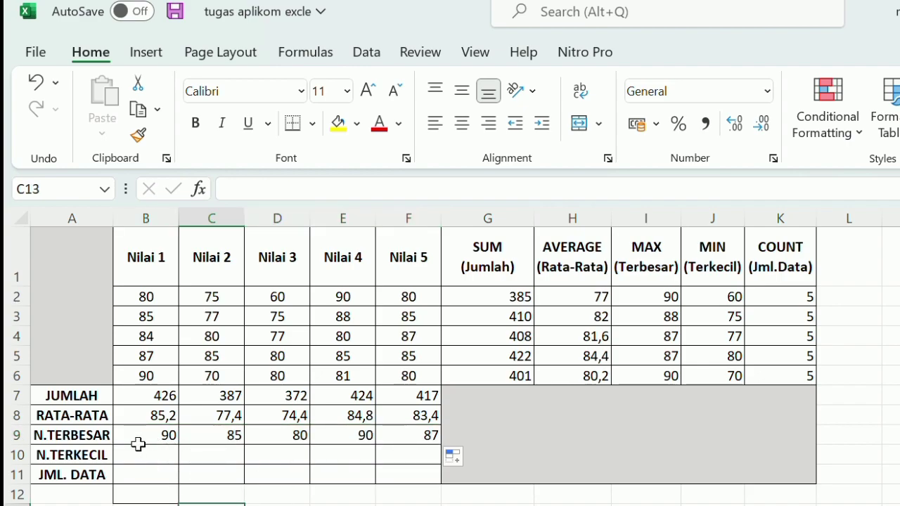
# Enter =MIN(B2:B6) in the N.TERKECIL row, cell B10, and fill it across to F10.
pyautogui.click(157, 460)
pyautogui.write('=min')
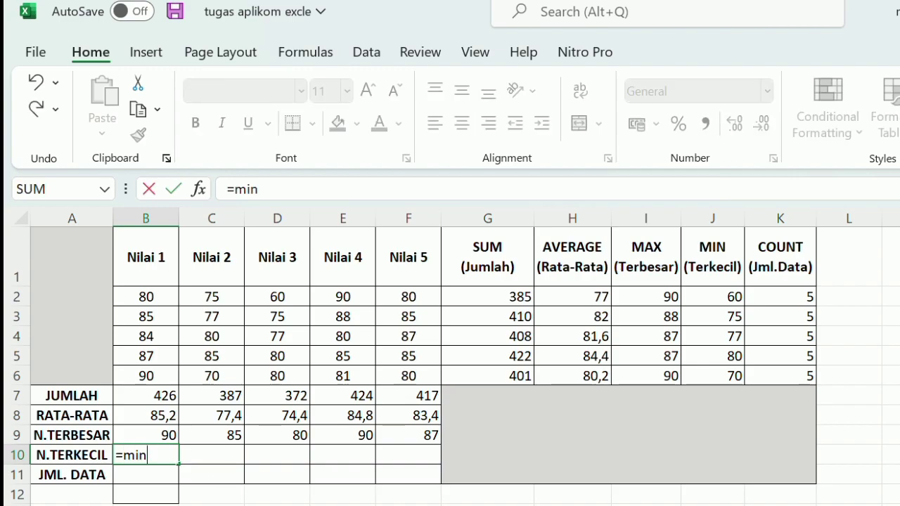
pyautogui.press('Tab')
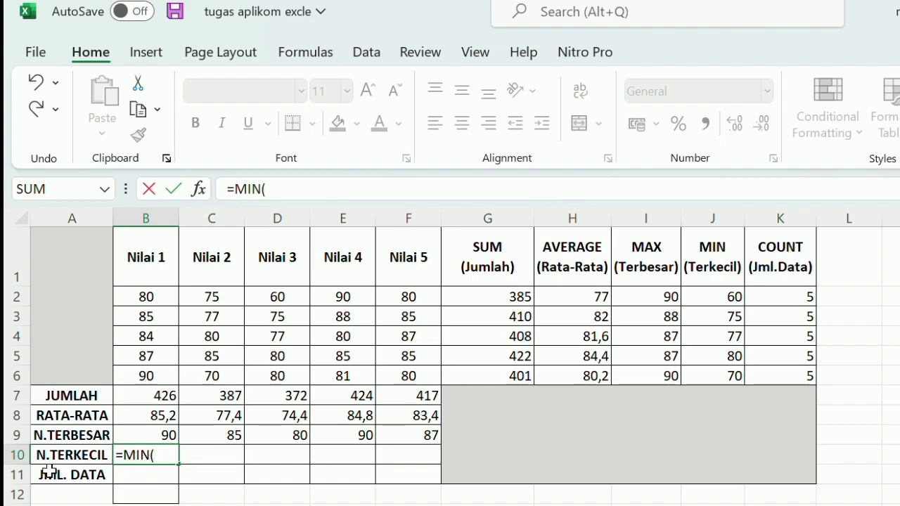
pyautogui.moveTo(159, 297); pyautogui.dragTo(157, 376)
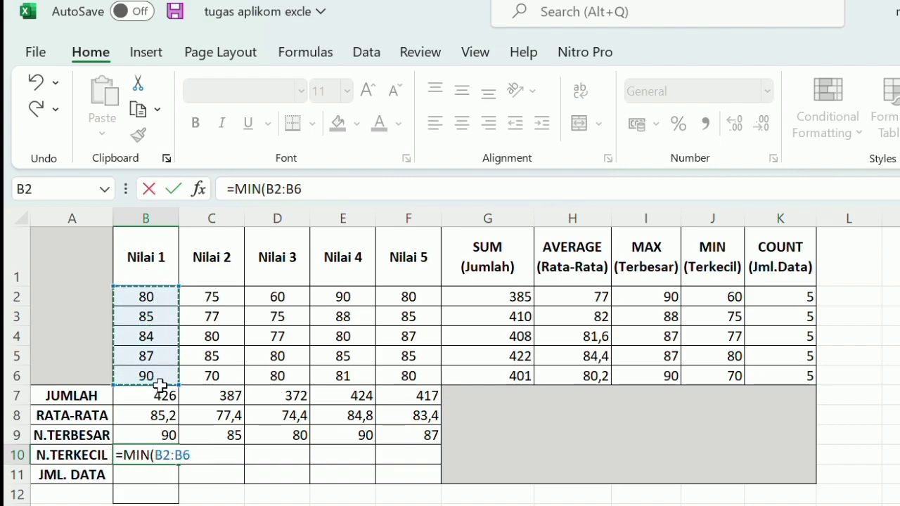
pyautogui.write(')')
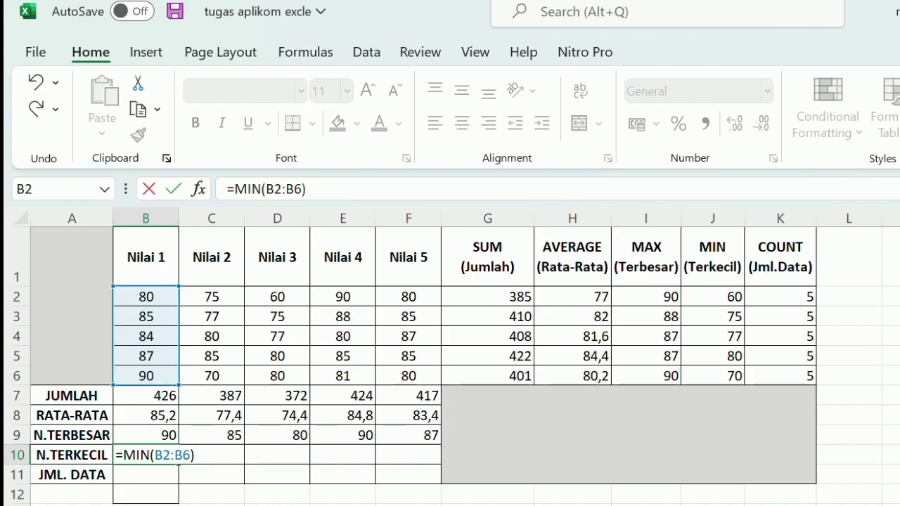
pyautogui.press('Return')
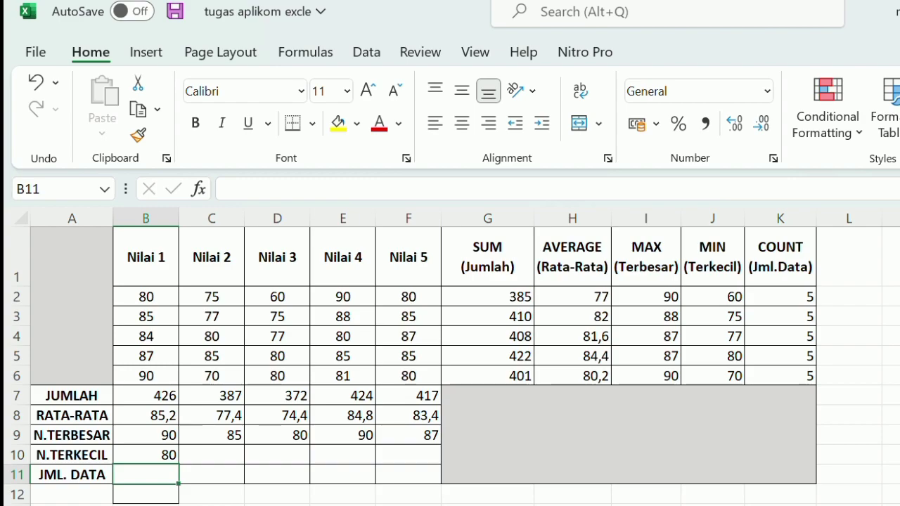
pyautogui.click(171, 458)
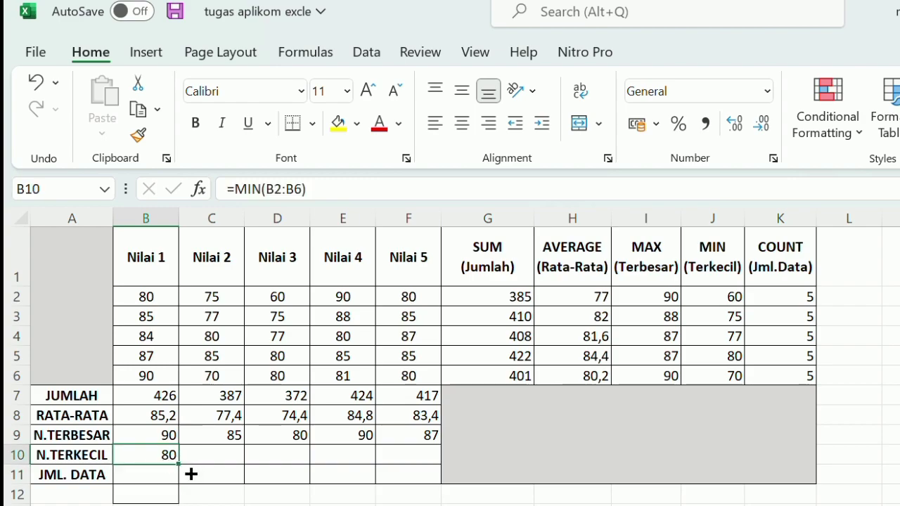
pyautogui.moveTo(187, 471); pyautogui.dragTo(429, 474)
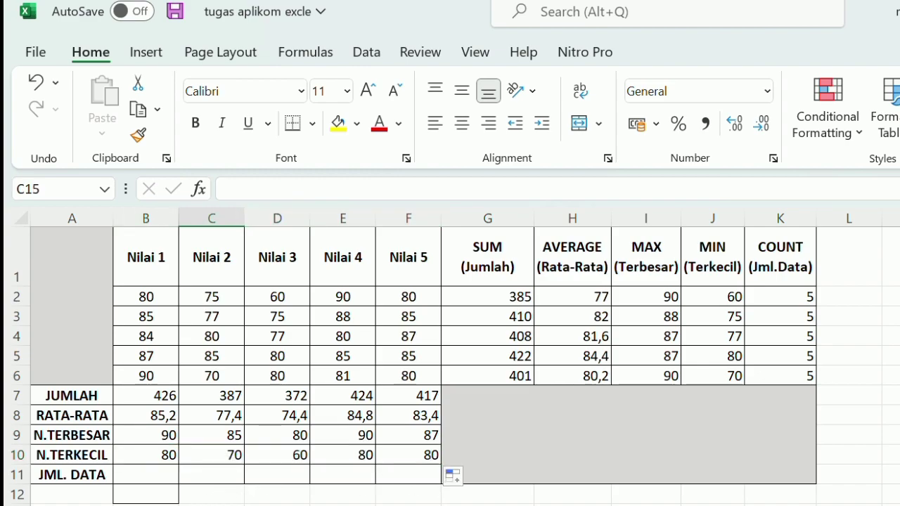
# Count the Nilai 1 entries in the JML. DATA row, cell B11, with the formula =COUNT(B2:B6).
pyautogui.click(158, 487)
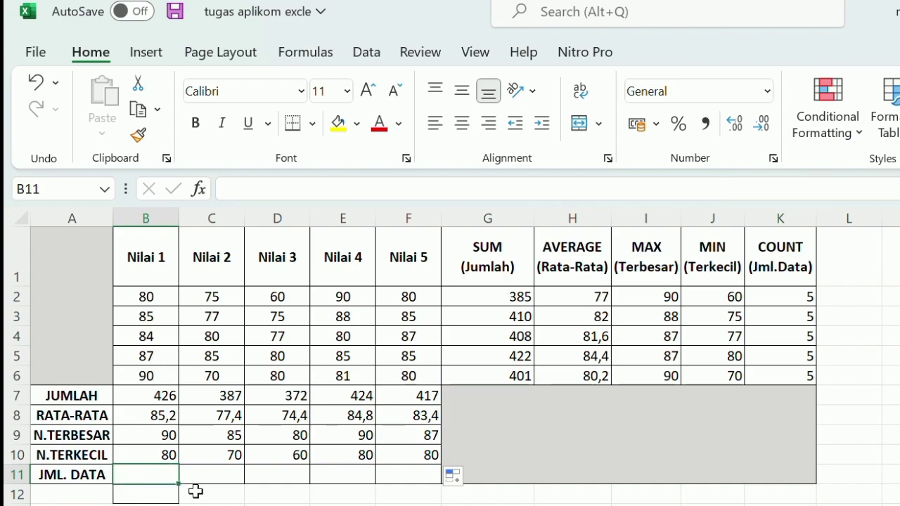
pyautogui.write('=')
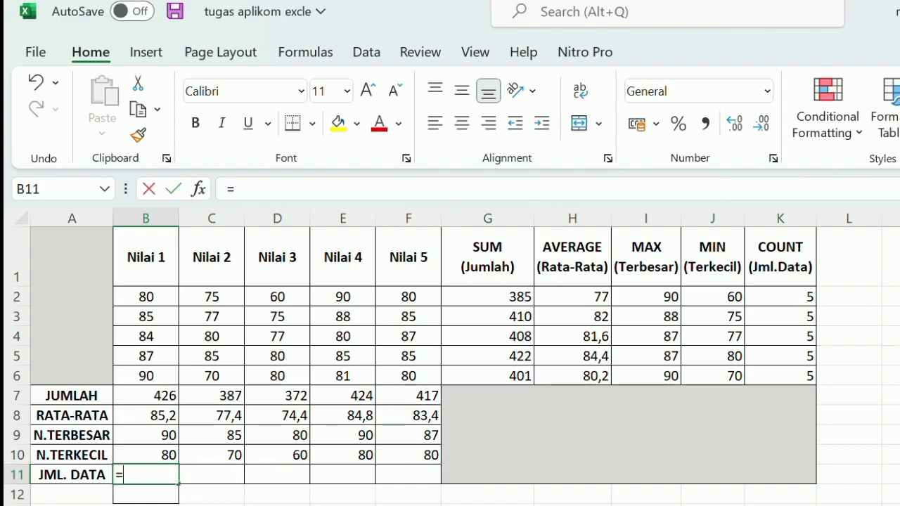
pyautogui.write('c')
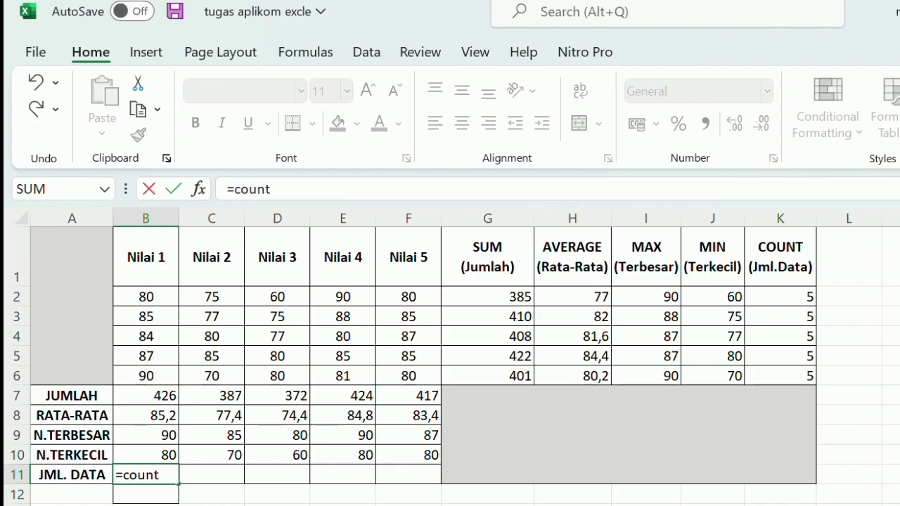
pyautogui.write('ount')
pyautogui.press('Tab')
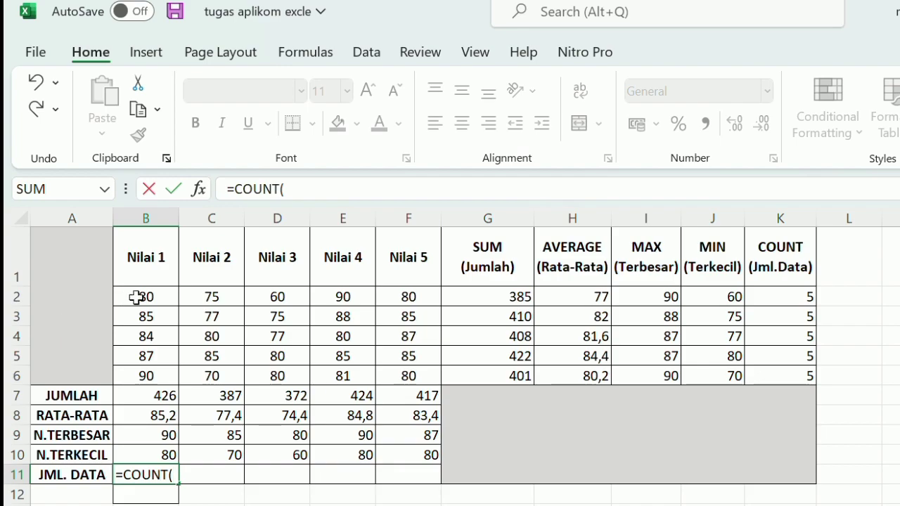
pyautogui.moveTo(151, 299); pyautogui.dragTo(154, 377)
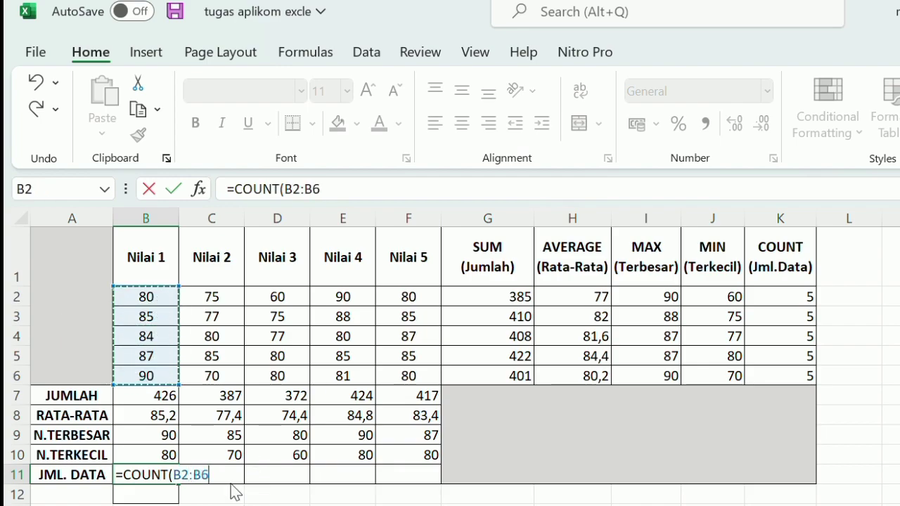
pyautogui.write(')')
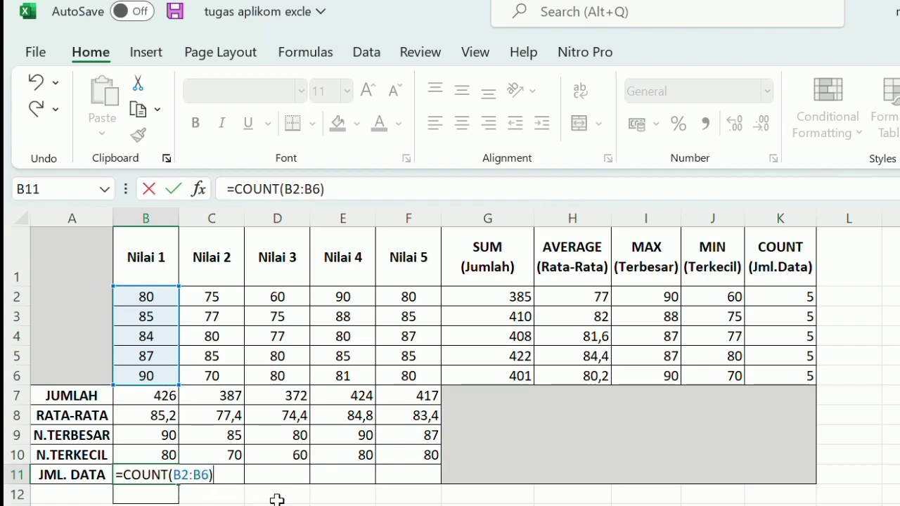
pyautogui.press('Return')
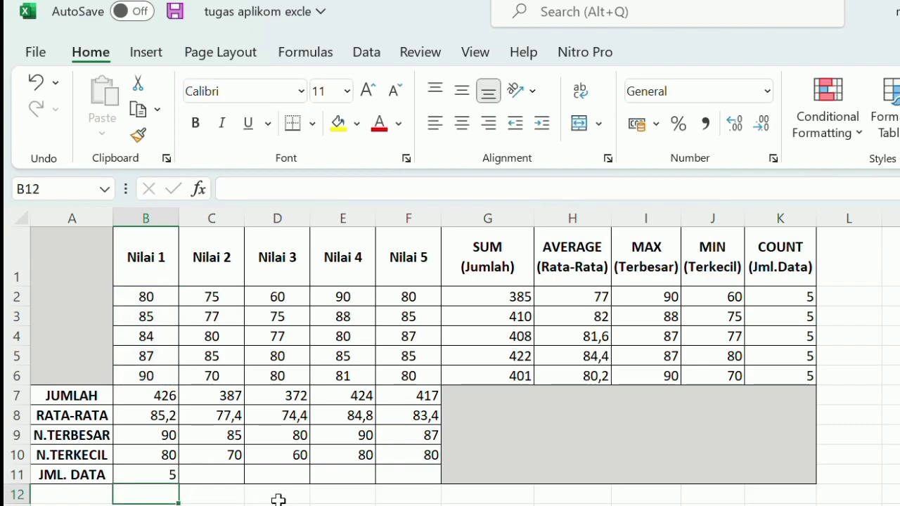
# Fill the COUNT formula from cell B11 across to F11 for the remaining Nilai columns.
pyautogui.click(144, 480)
pyautogui.moveTo(179, 484); pyautogui.dragTo(423, 496)
pyautogui.click(342, 505)
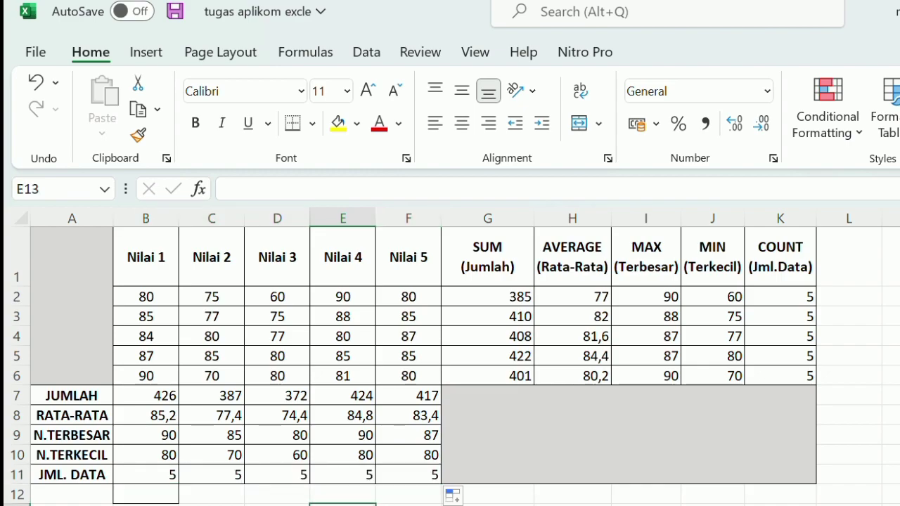
pyautogui.click(297, 500)
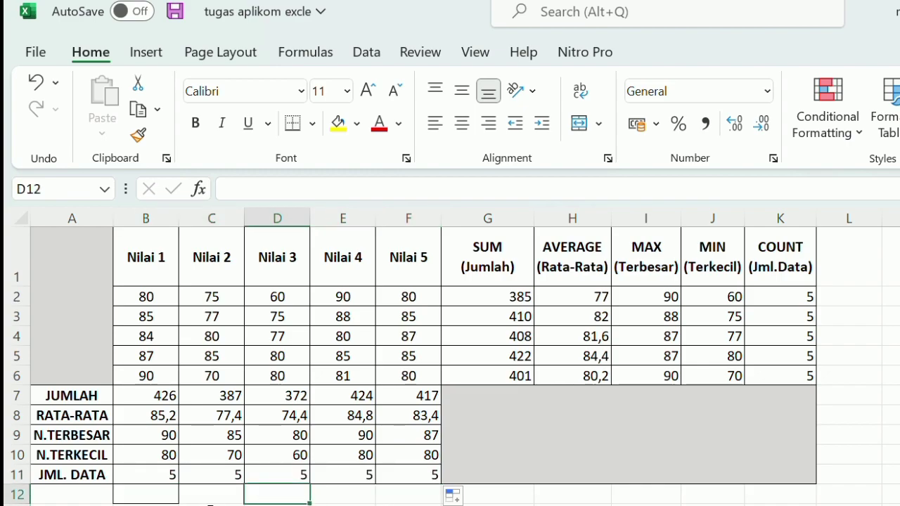
pyautogui.click(211, 504)
pyautogui.click(210, 499)
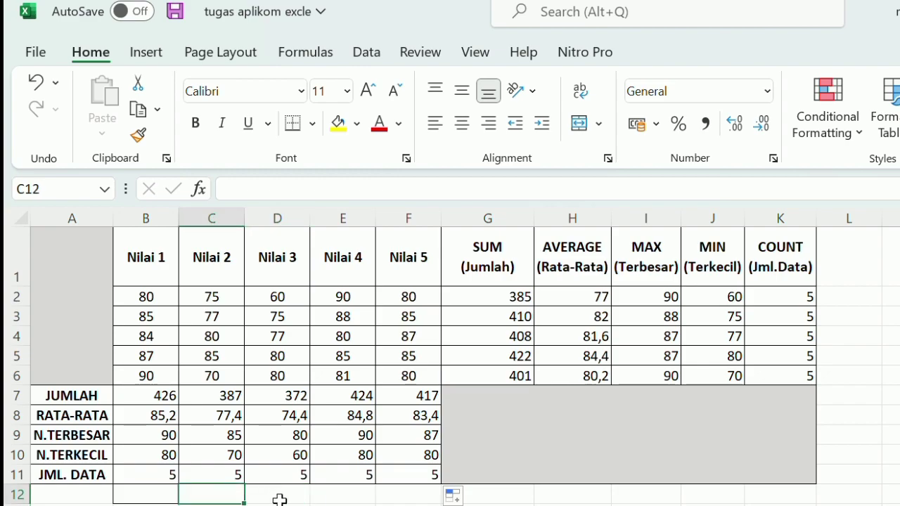
pyautogui.click(279, 497)
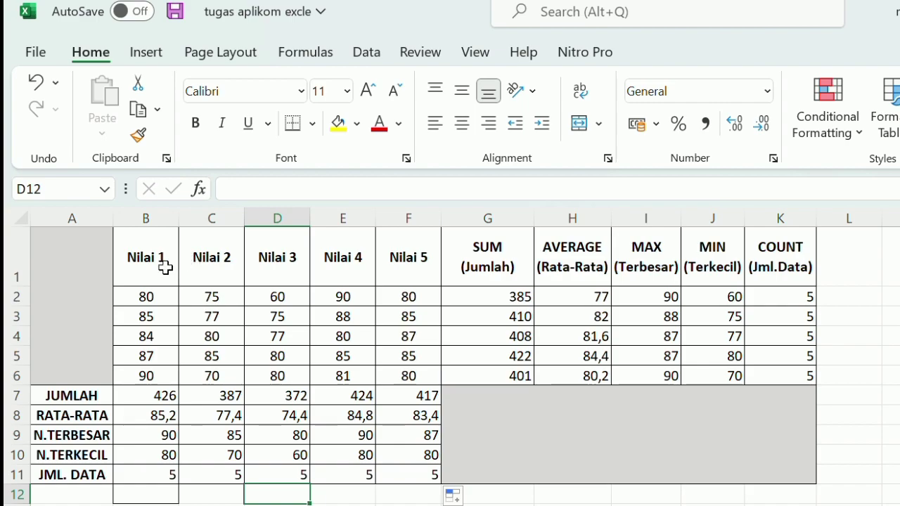
pyautogui.click(358, 505)
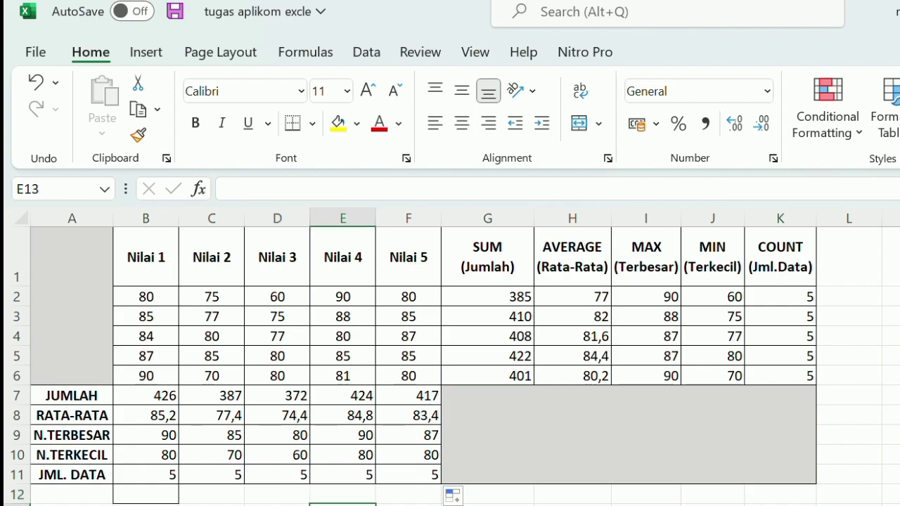
pyautogui.click(204, 501)
pyautogui.click(168, 499)
pyautogui.click(210, 492)
pyautogui.moveTo(145, 298); pyautogui.dragTo(784, 492)
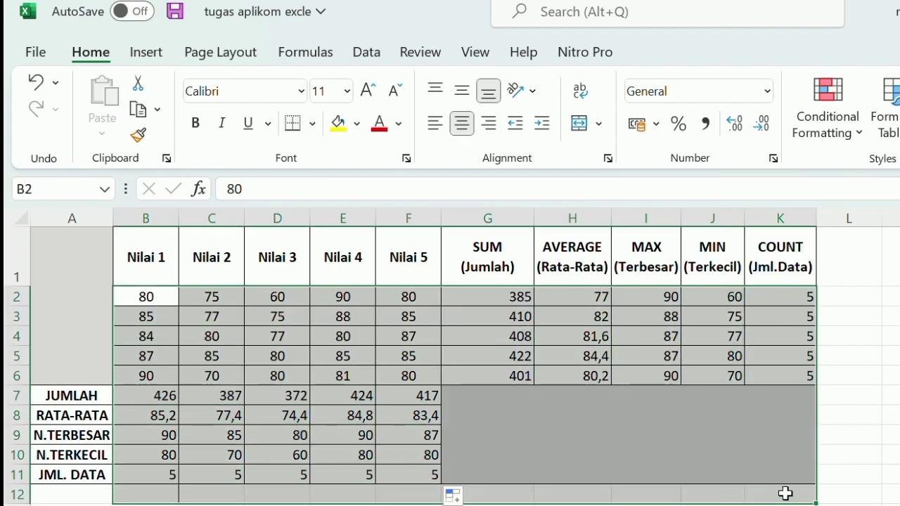
pyautogui.click(781, 495)
# Center the summary results horizontally in the row block B7:F11 and the column block G2:K6.
pyautogui.moveTo(174, 397); pyautogui.dragTo(415, 477)
pyautogui.click(471, 124)
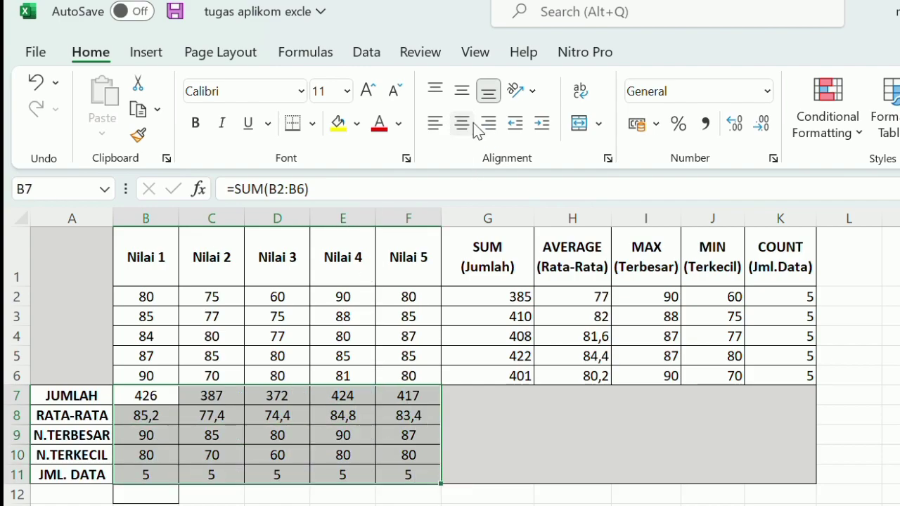
pyautogui.click(211, 505)
pyautogui.moveTo(518, 291); pyautogui.dragTo(783, 387)
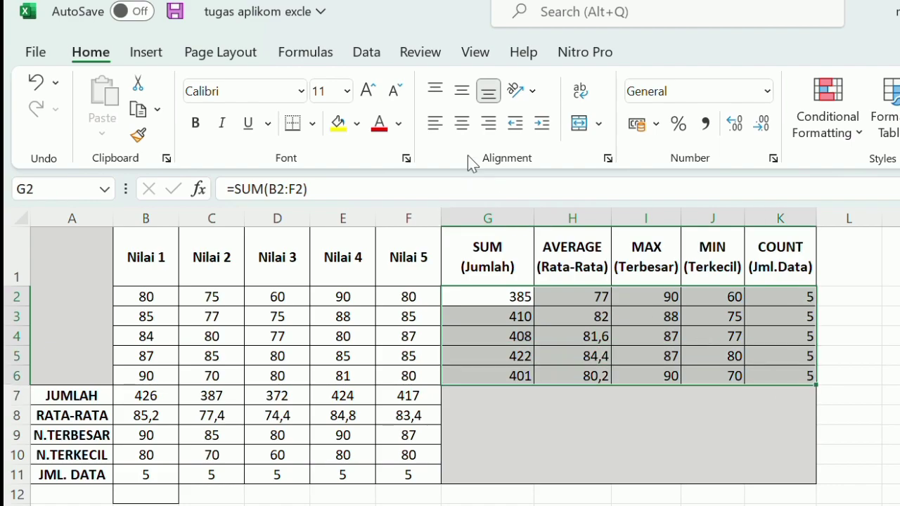
pyautogui.click(462, 124)
pyautogui.click(486, 505)
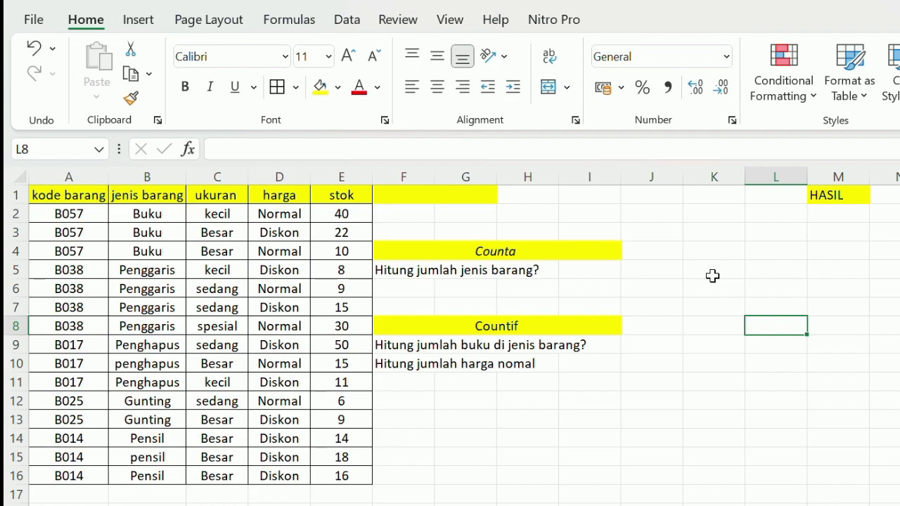
# Count the jenis barang entries in the HASIL column, cell M4, with the formula =COUNTA(B2:B16).
pyautogui.click(657, 251)
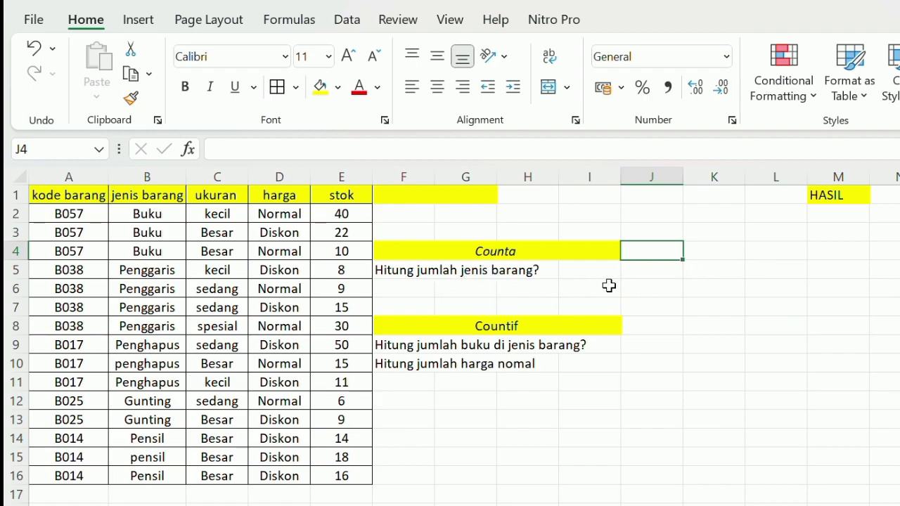
pyautogui.click(845, 251)
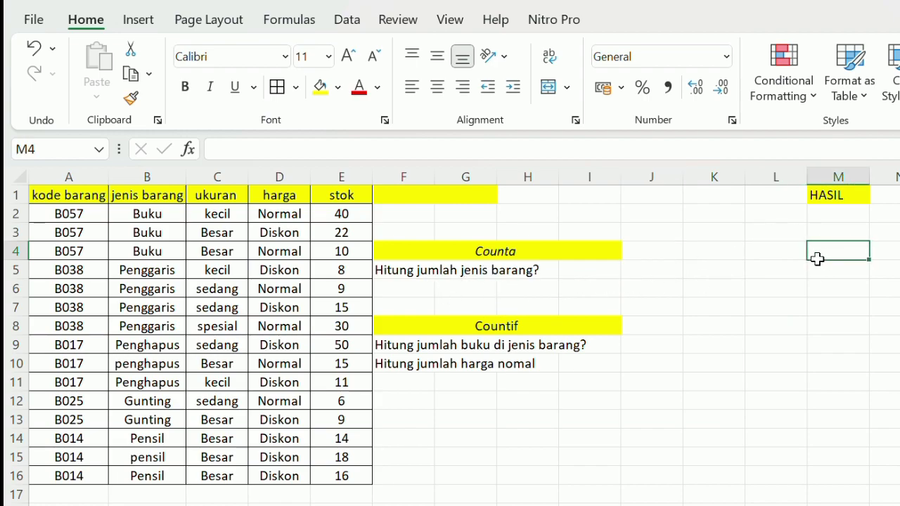
pyautogui.write('=')
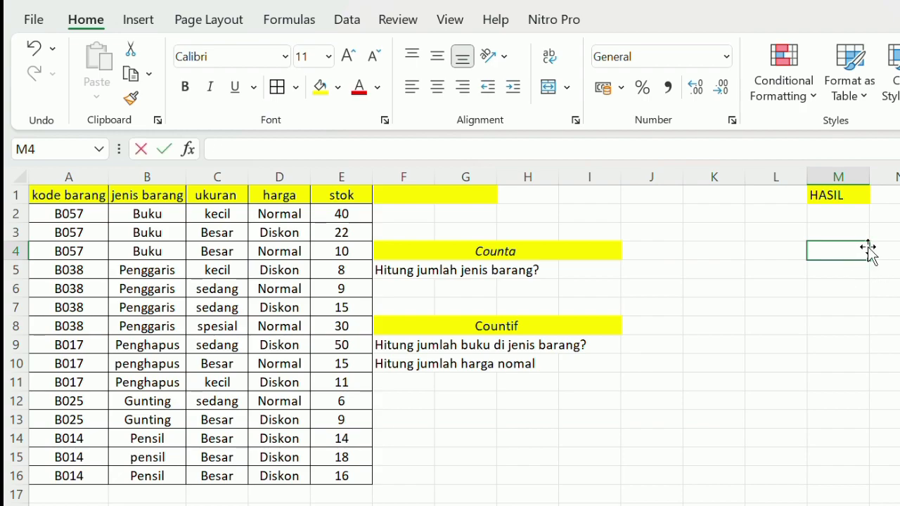
pyautogui.write('counta')
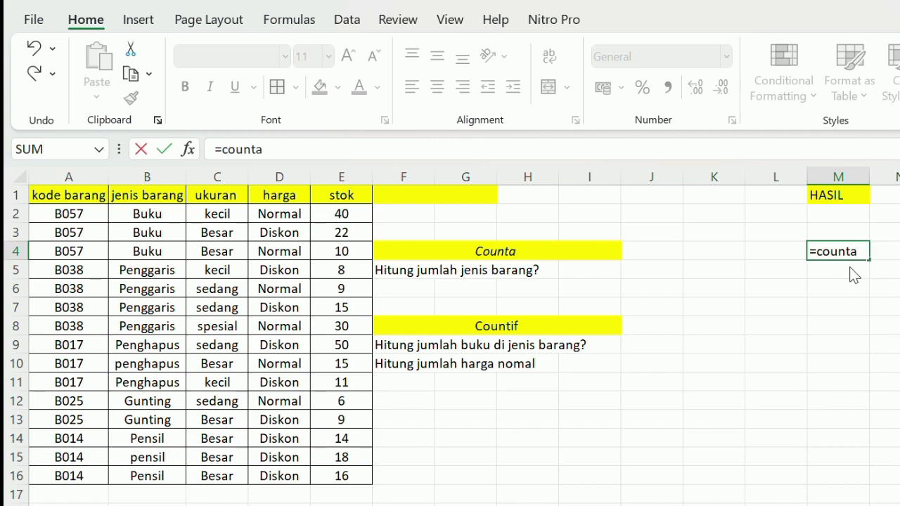
pyautogui.press('Tab')
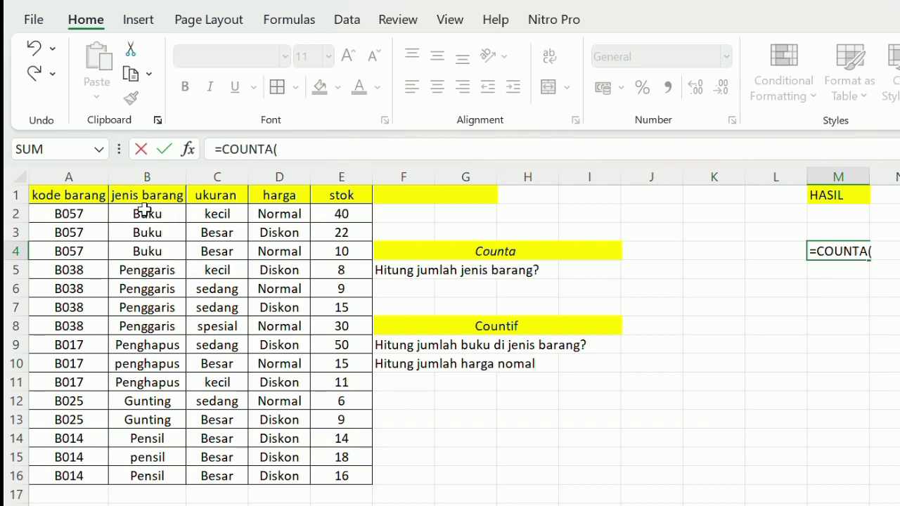
pyautogui.moveTo(151, 214); pyautogui.dragTo(161, 477)
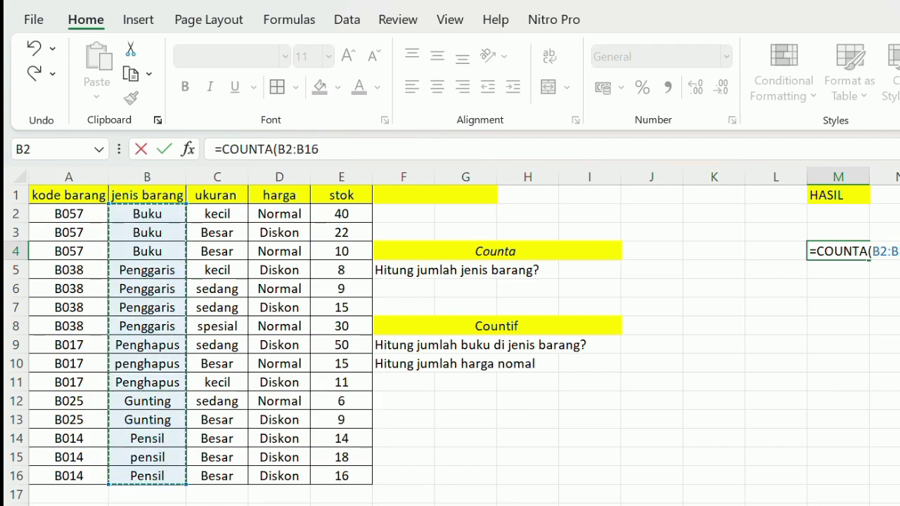
pyautogui.write(')')
pyautogui.press('Return')
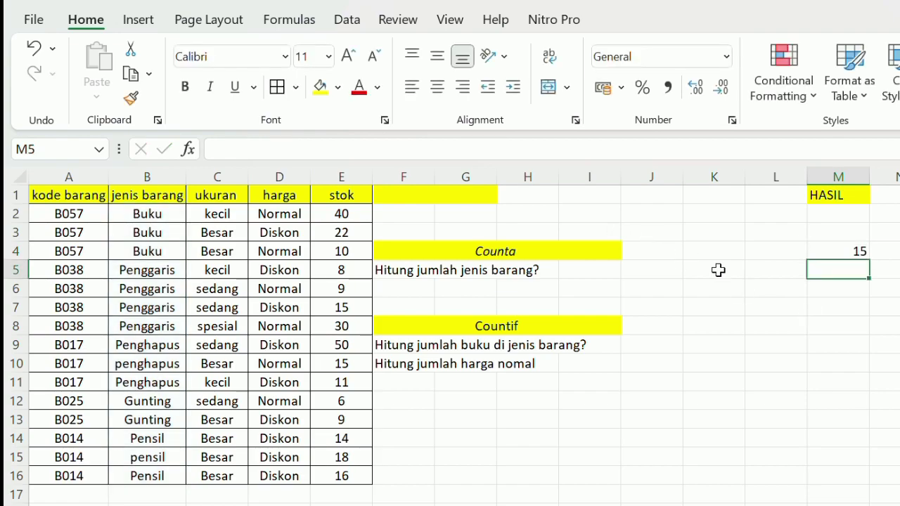
pyautogui.click(878, 310)
pyautogui.click(851, 257)
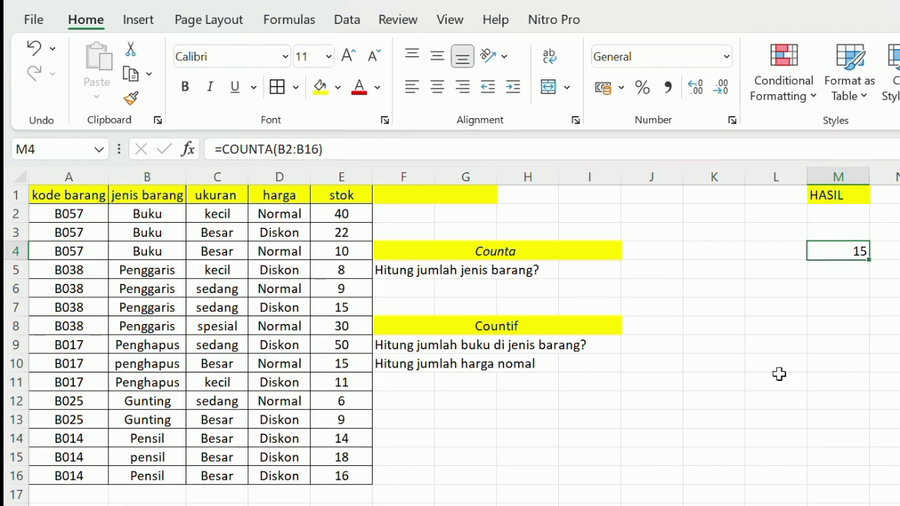
# Count the Buku entries under jenis barang in cell M8 with the formula =COUNTIF(B2:B16;"Buku").
pyautogui.click(827, 332)
pyautogui.click(641, 277)
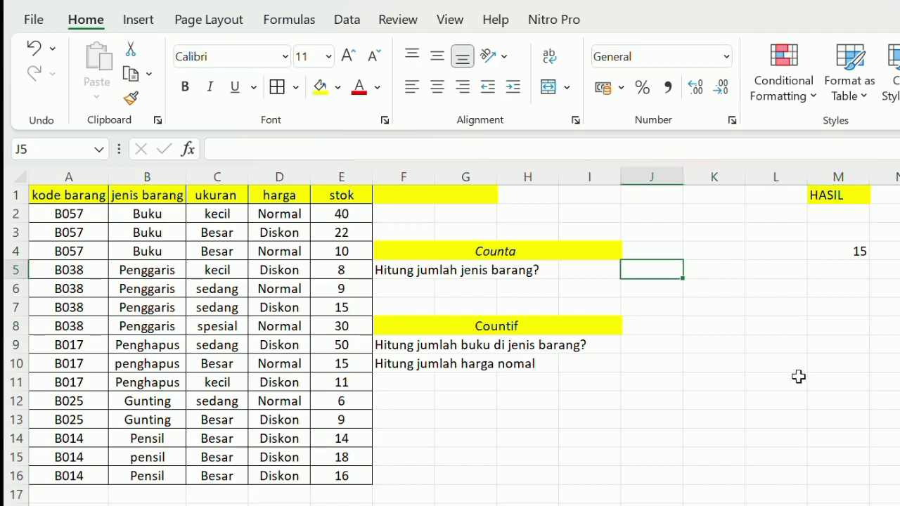
pyautogui.click(840, 328)
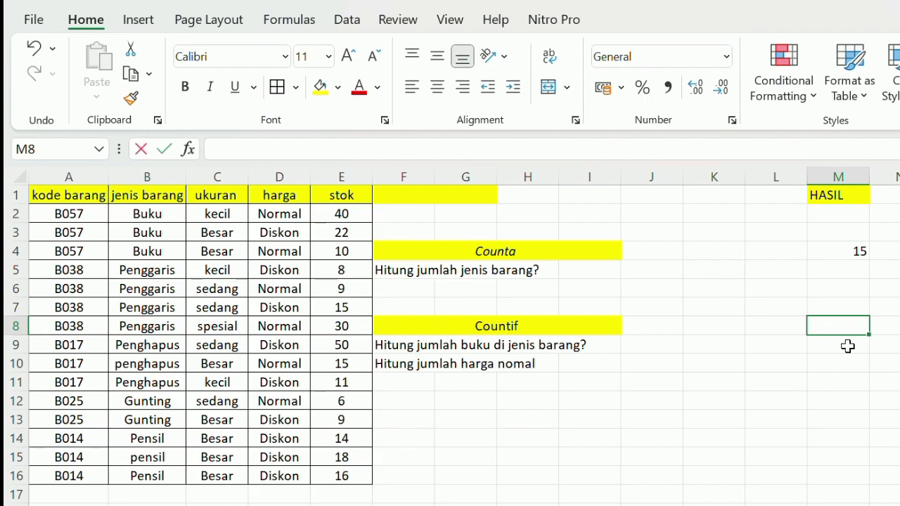
pyautogui.write('=count')
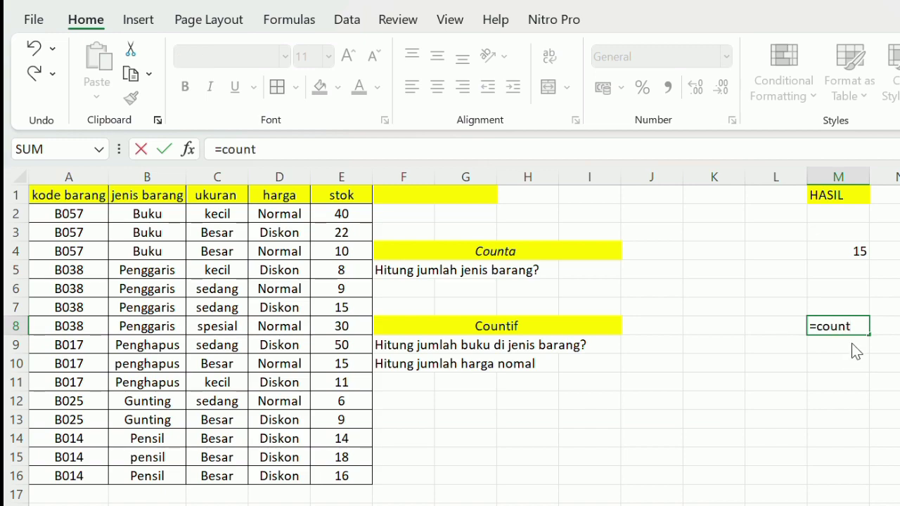
pyautogui.write('if')
pyautogui.press('Tab')
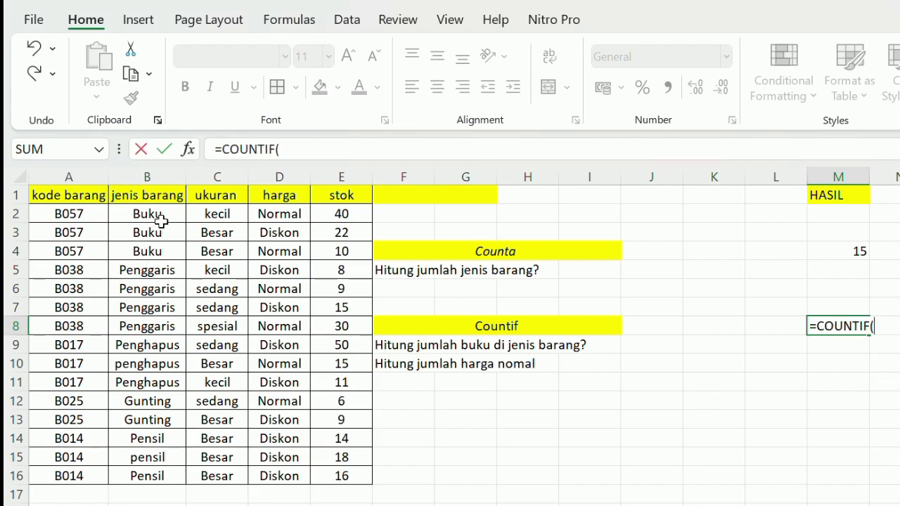
pyautogui.moveTo(161, 222); pyautogui.dragTo(150, 477)
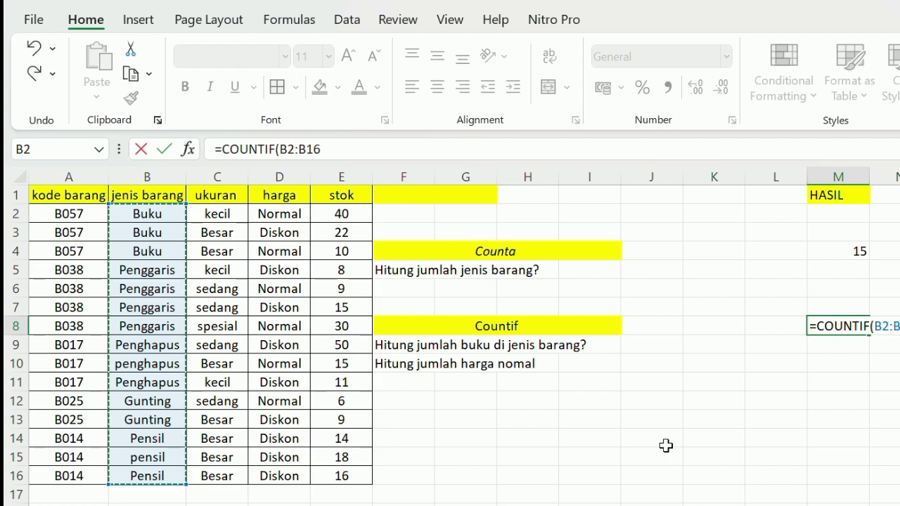
pyautogui.write(';"B')
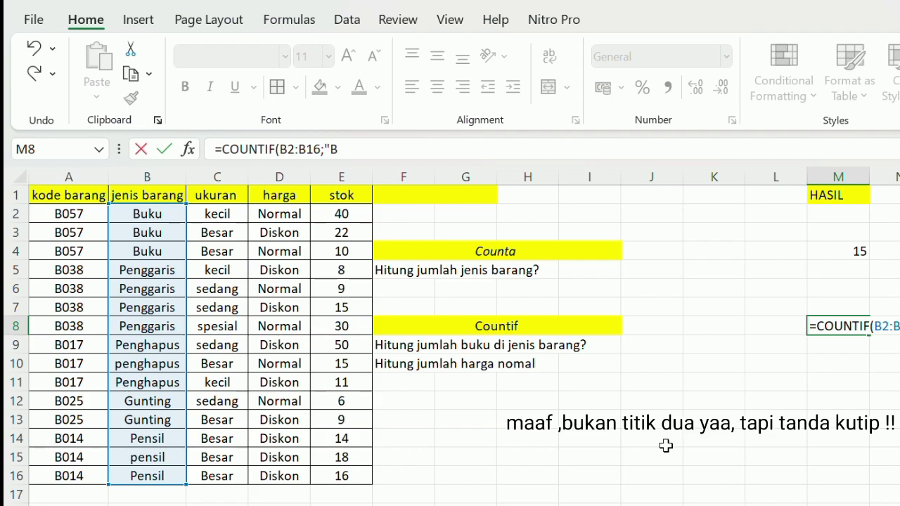
pyautogui.write('uku')
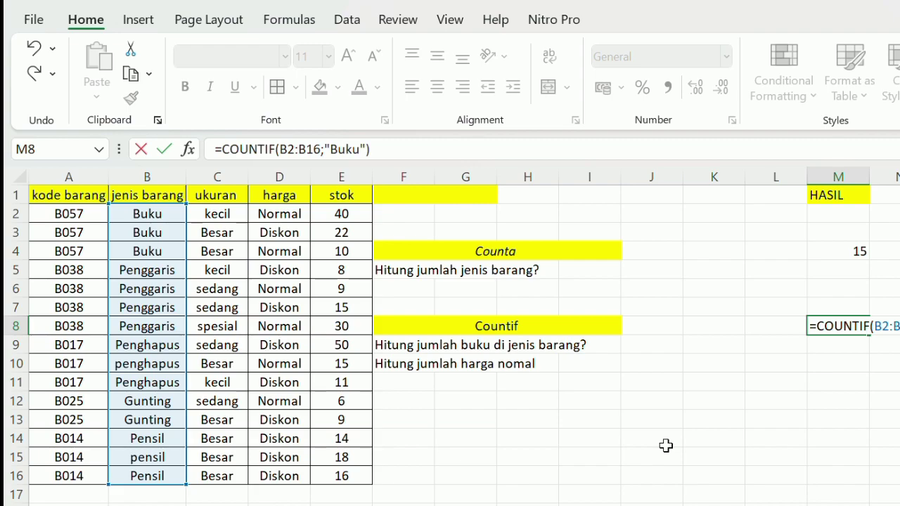
pyautogui.press('Return')
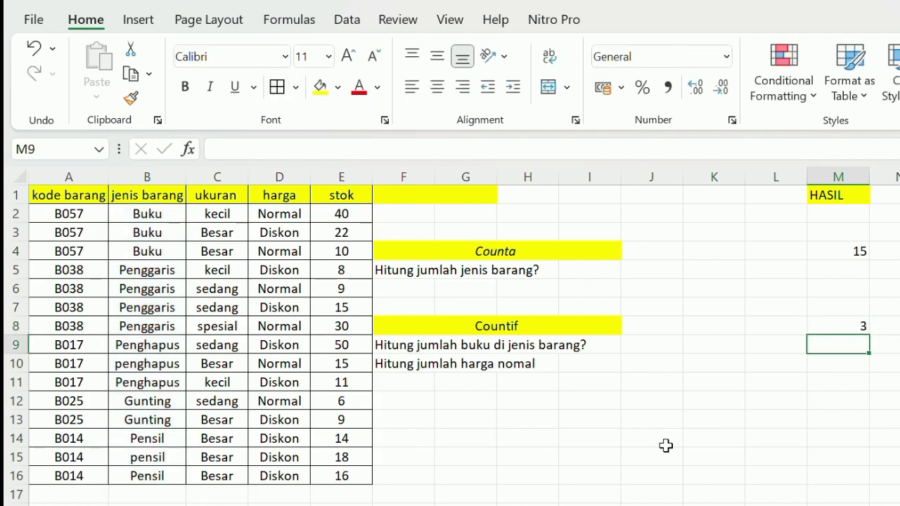
pyautogui.click(835, 326)
pyautogui.click(863, 351)
pyautogui.click(861, 328)
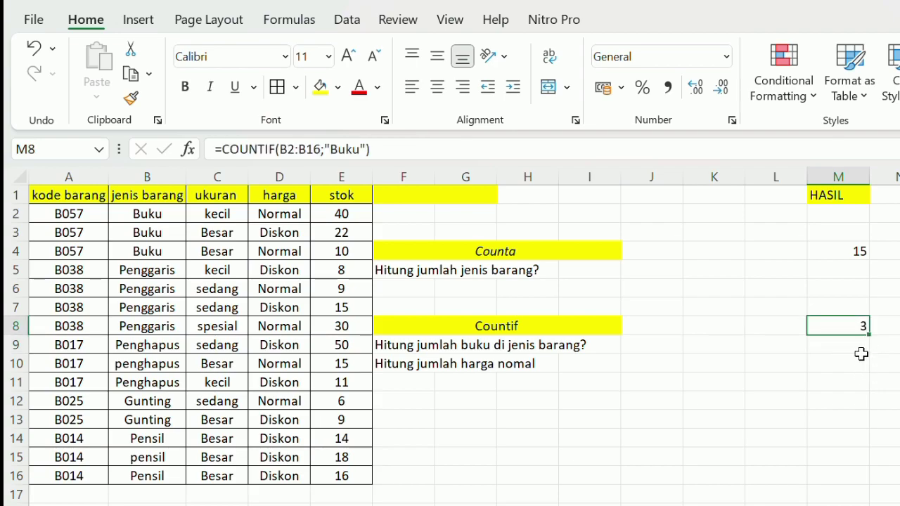
pyautogui.moveTo(867, 358); pyautogui.dragTo(868, 345)
pyautogui.click(868, 346)
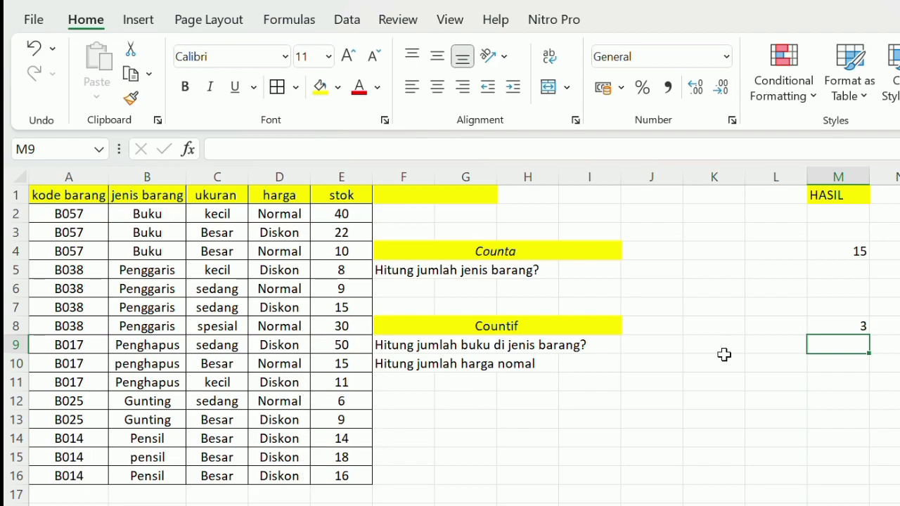
# Count the normal-priced items in the harga column in cell M10 with the formula =COUNTIF(D2:D16;"Normal").
pyautogui.click(856, 368)
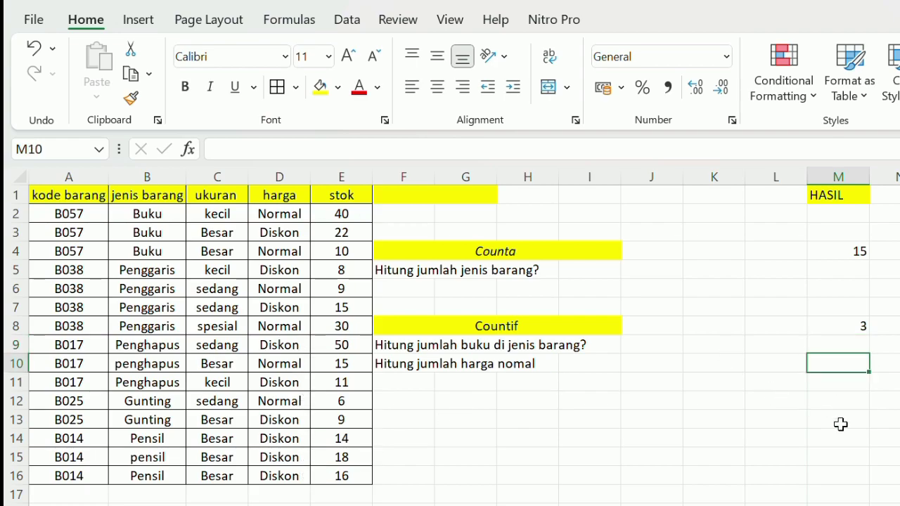
pyautogui.write('=')
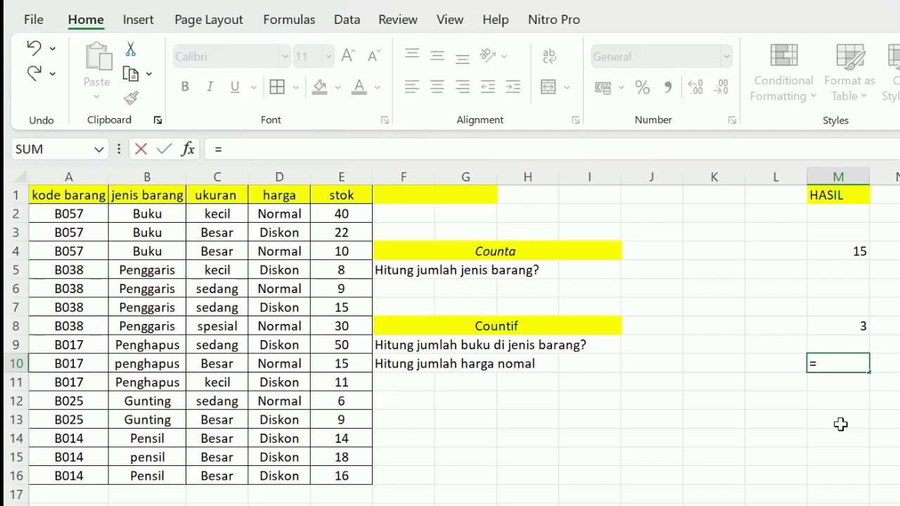
pyautogui.write('coun')
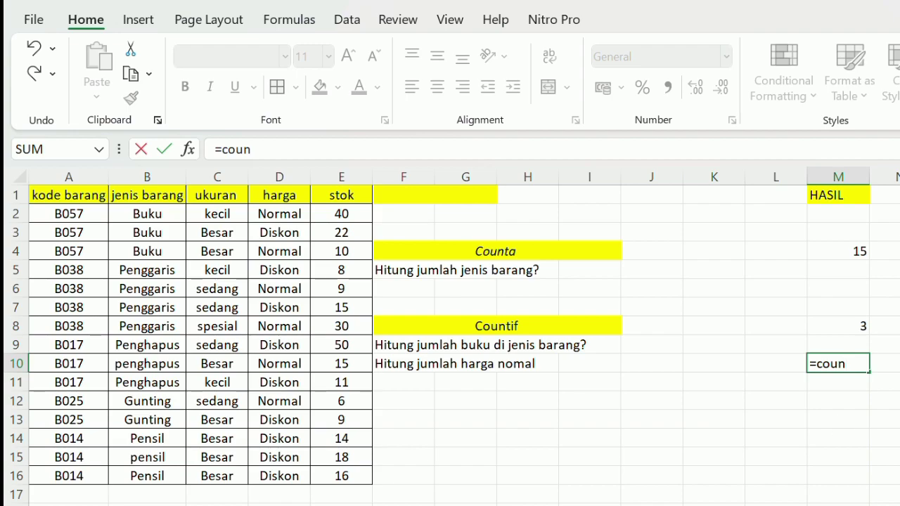
pyautogui.doubleClick(862, 440)
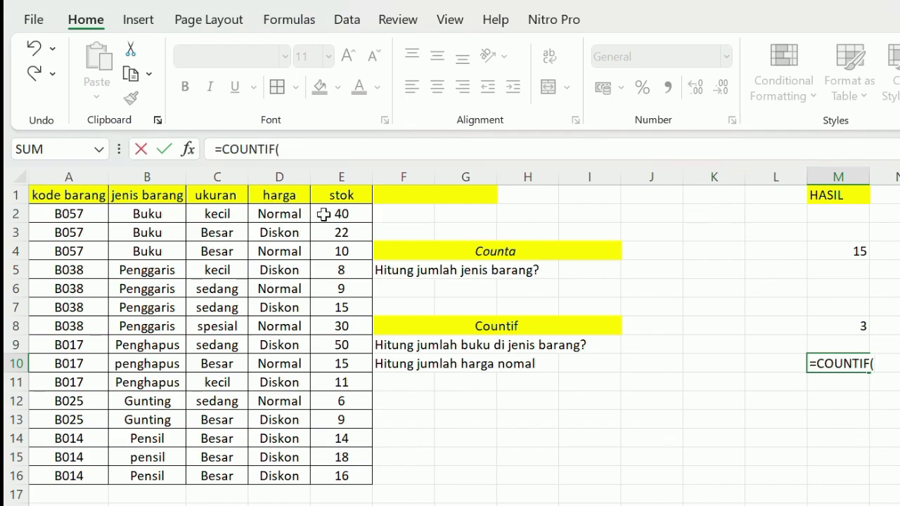
pyautogui.moveTo(287, 219); pyautogui.dragTo(311, 478)
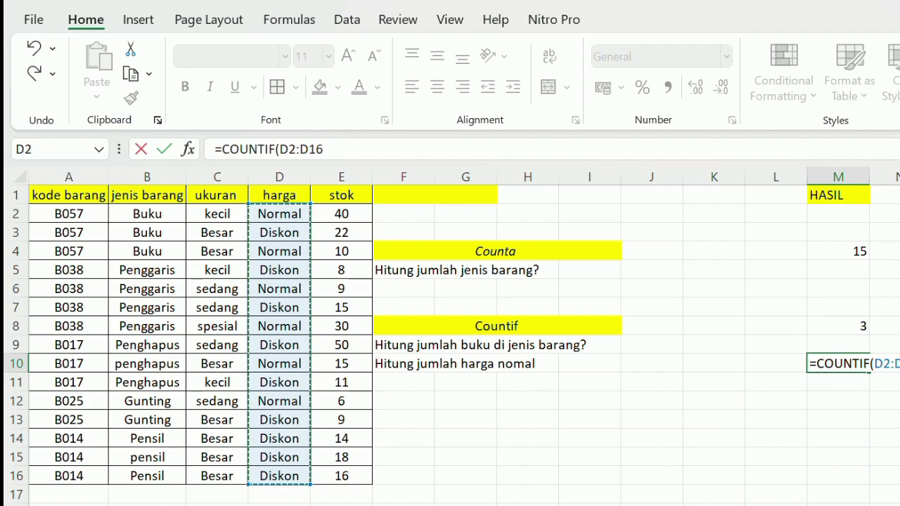
pyautogui.write(';"Normal')
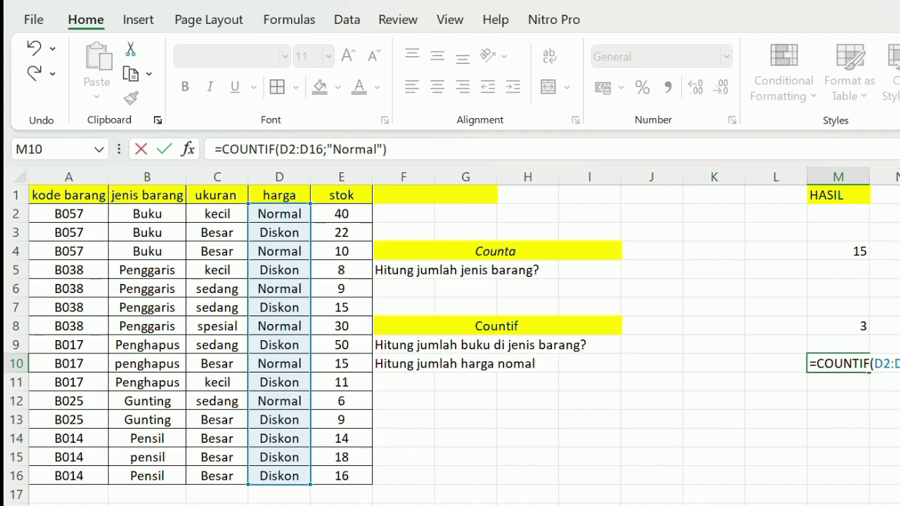
pyautogui.press('Return')
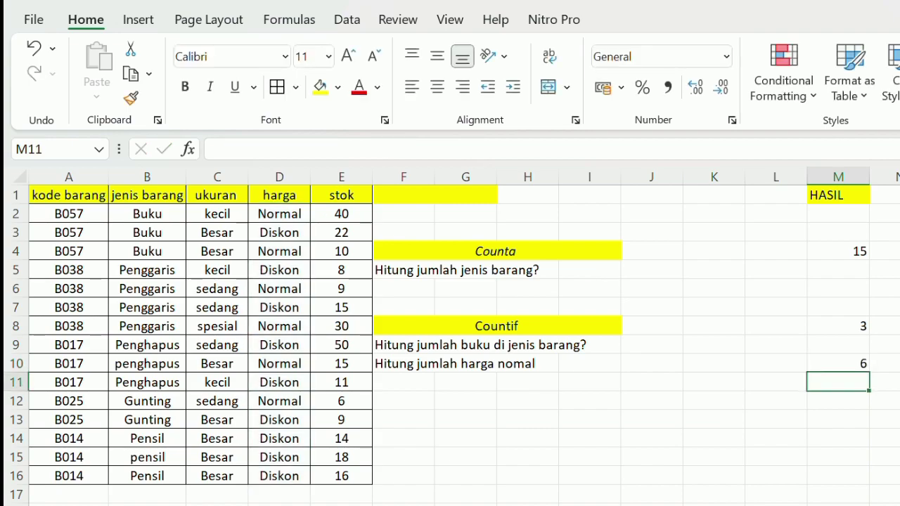
pyautogui.click(868, 365)
pyautogui.click(885, 371)
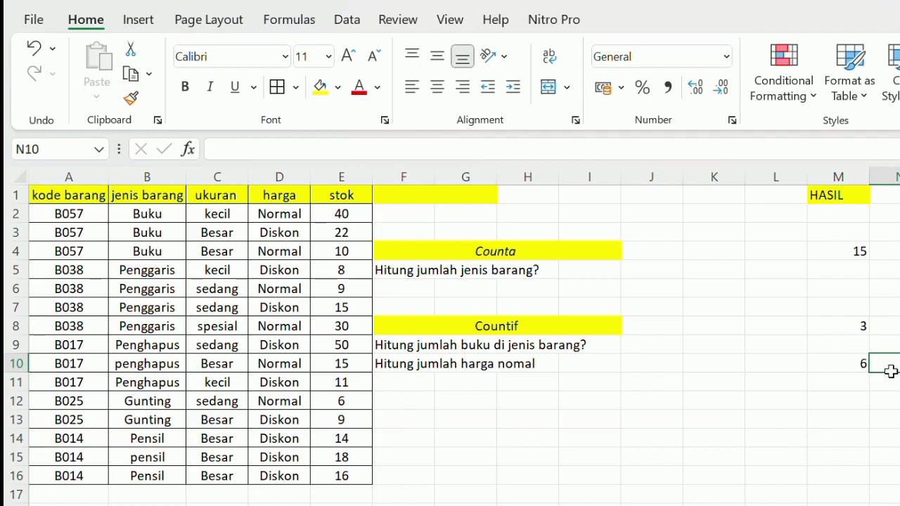
pyautogui.click(848, 363)
pyautogui.click(884, 366)
pyautogui.click(838, 369)
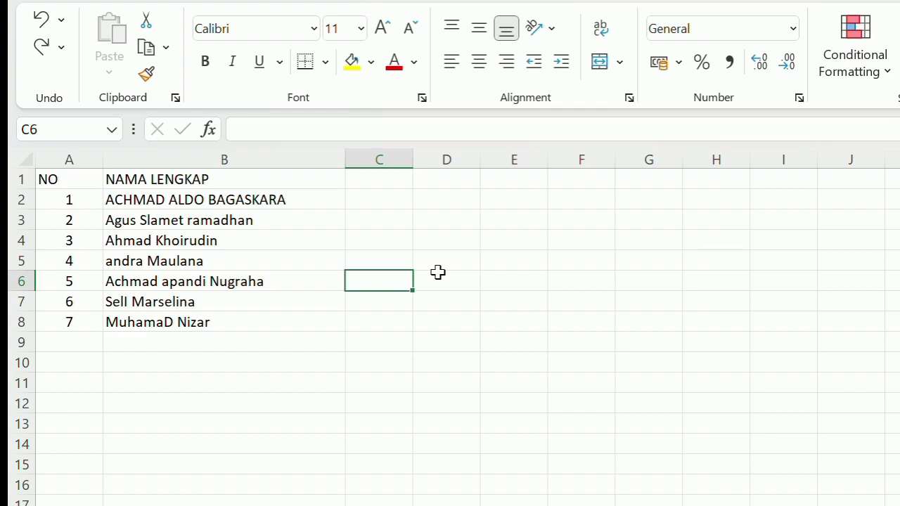
pyautogui.click(383, 183)
pyautogui.click(436, 187)
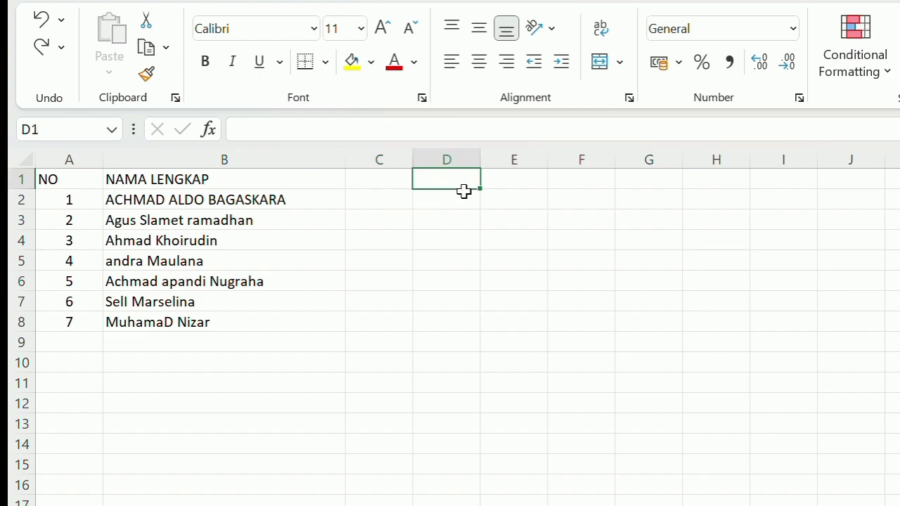
pyautogui.click(391, 186)
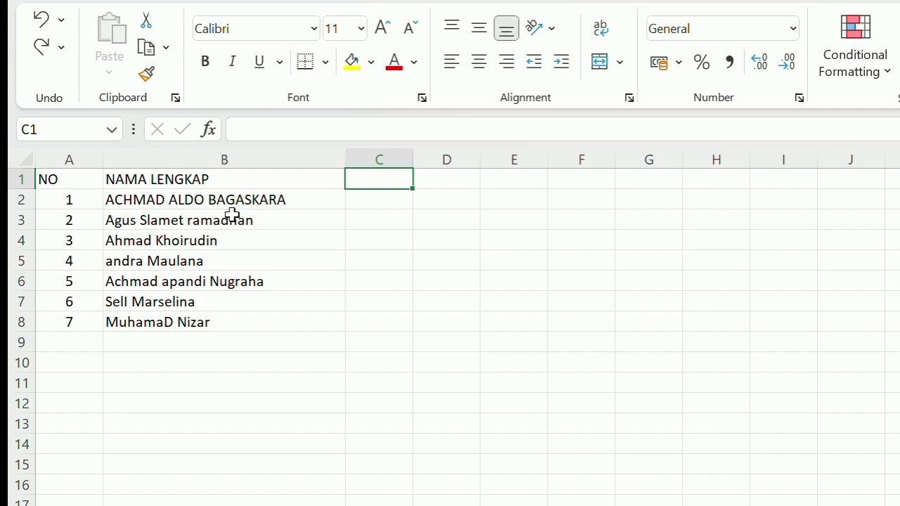
pyautogui.click(140, 206)
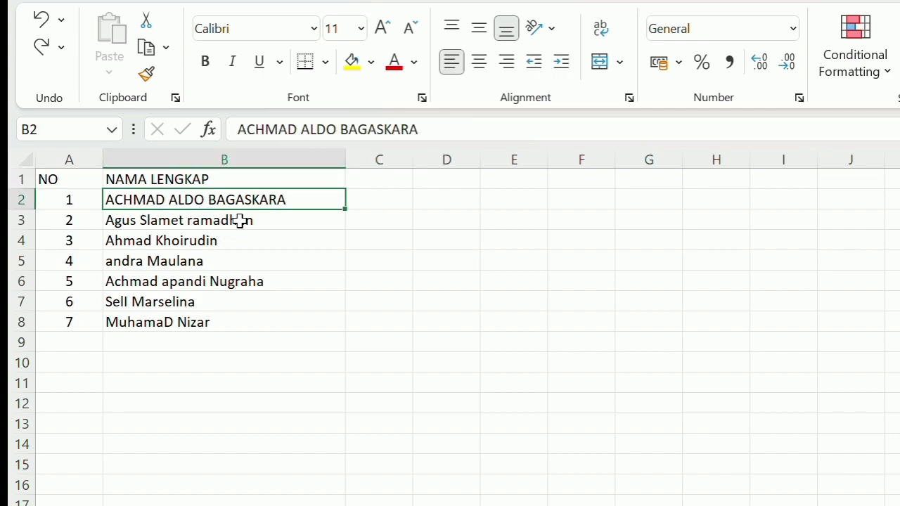
pyautogui.press('Down')
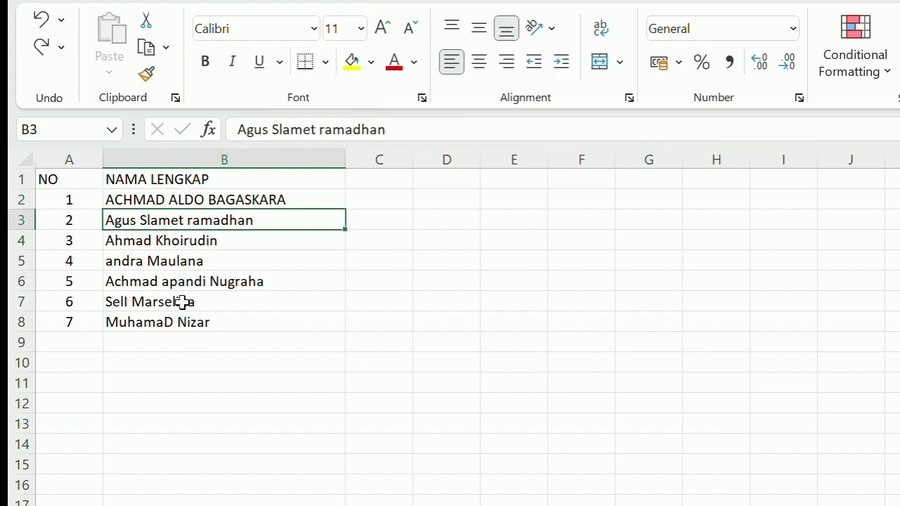
pyautogui.click(191, 328)
pyautogui.click(378, 205)
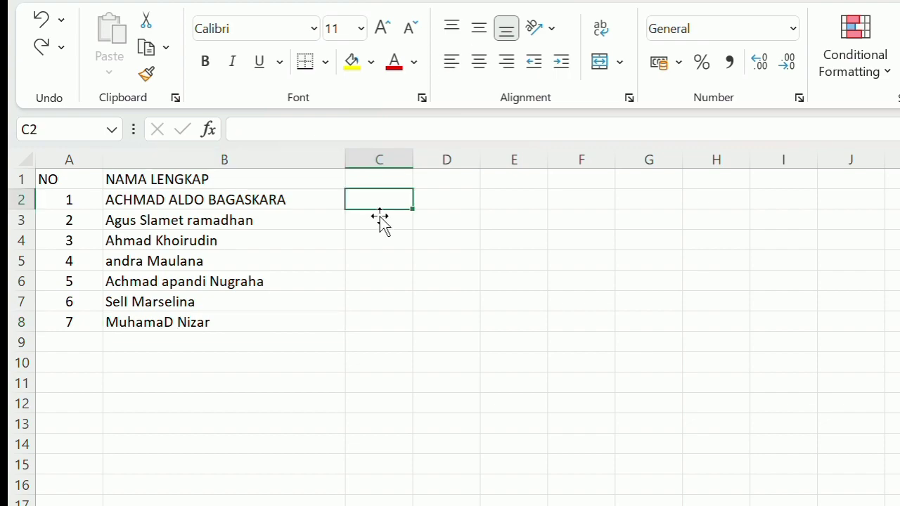
pyautogui.click(394, 186)
pyautogui.click(393, 206)
pyautogui.click(399, 180)
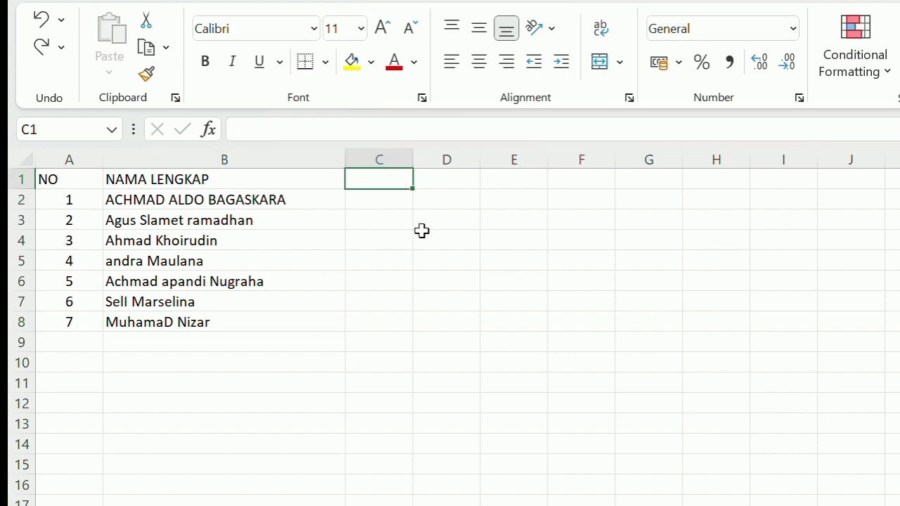
pyautogui.write('=')
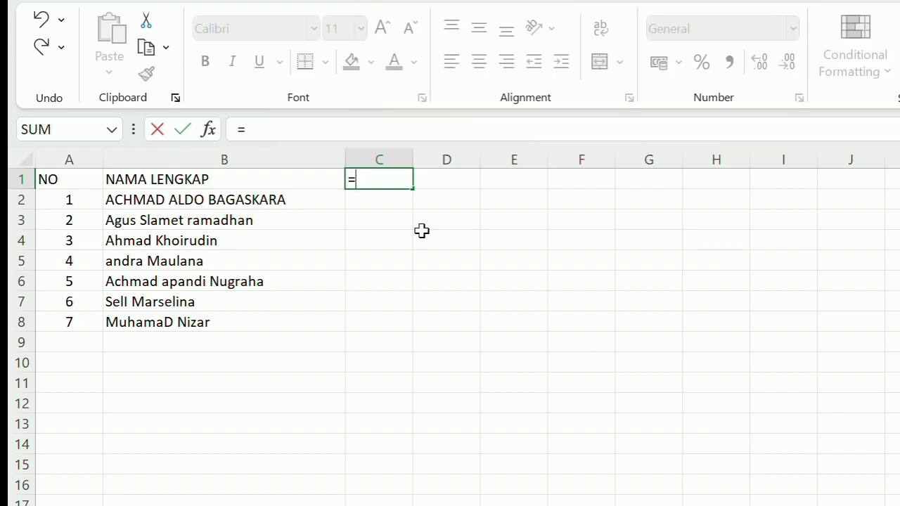
pyautogui.press('Escape')
# Convert the first full name under NAMA LENGKAP to proper case in cell C2 with the formula =PROPER(B2).
pyautogui.click(388, 211)
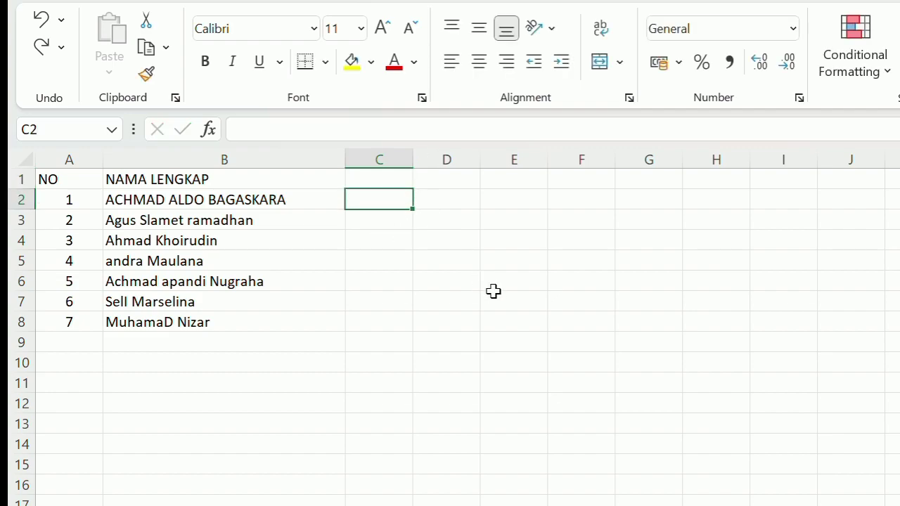
pyautogui.write('=')
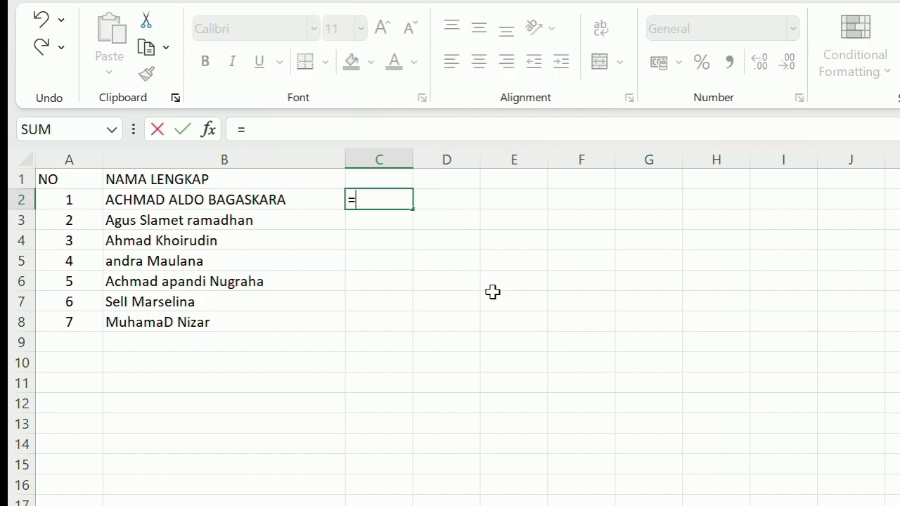
pyautogui.write('proper')
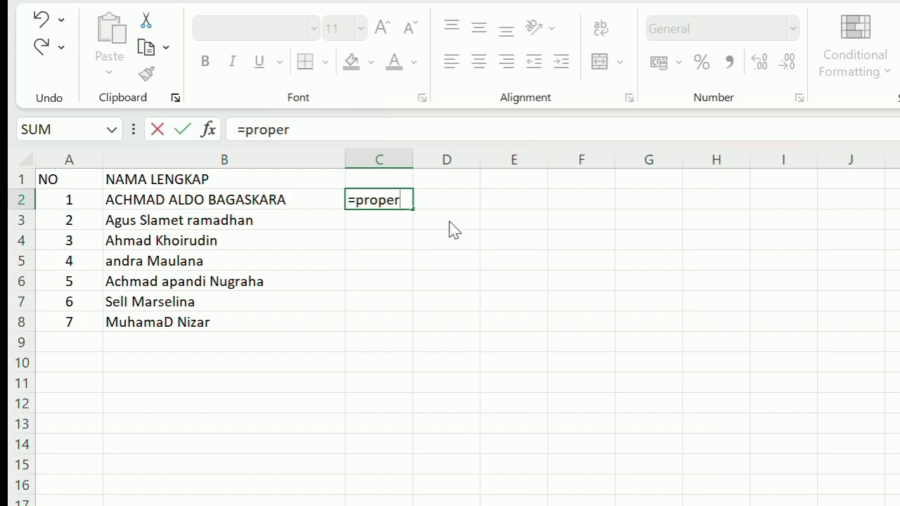
pyautogui.press('Tab')
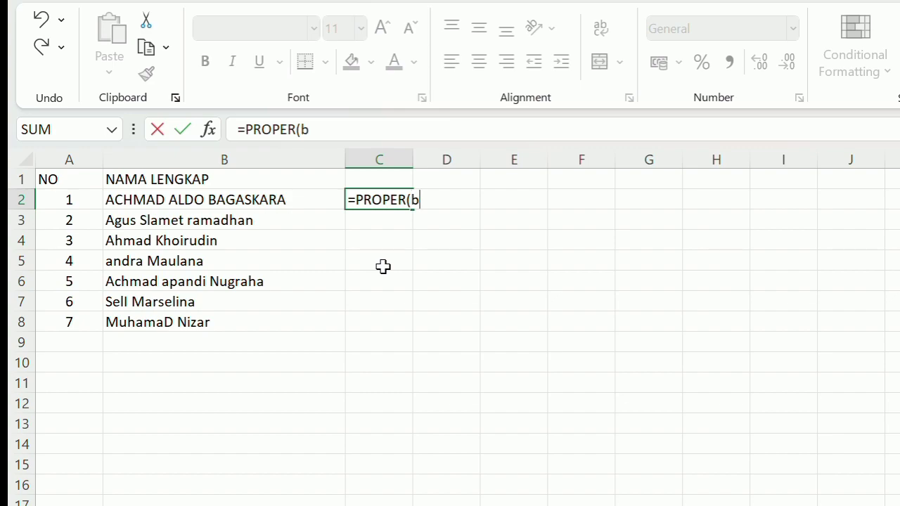
pyautogui.write('2')
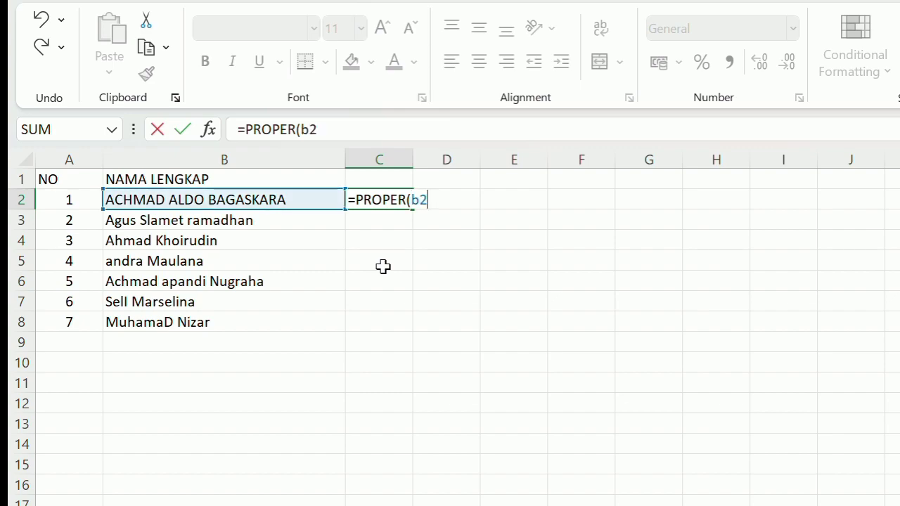
pyautogui.write(')')
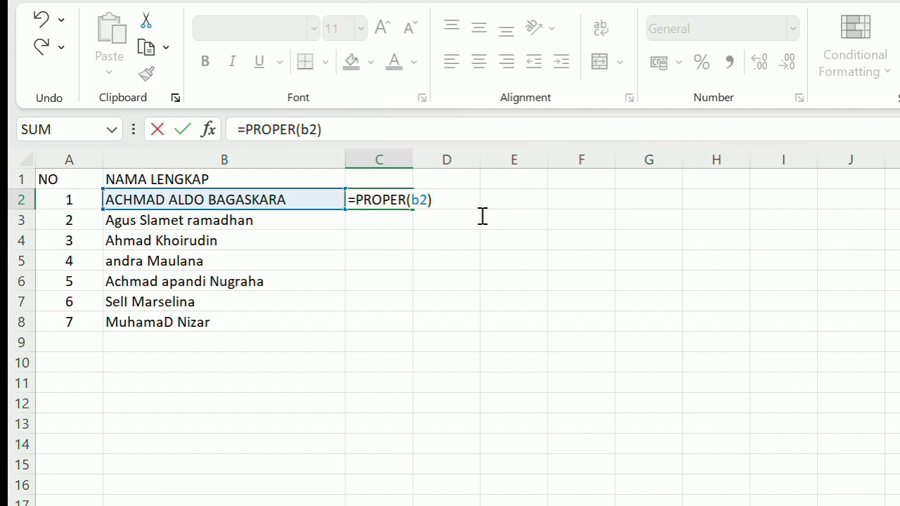
pyautogui.press('Return')
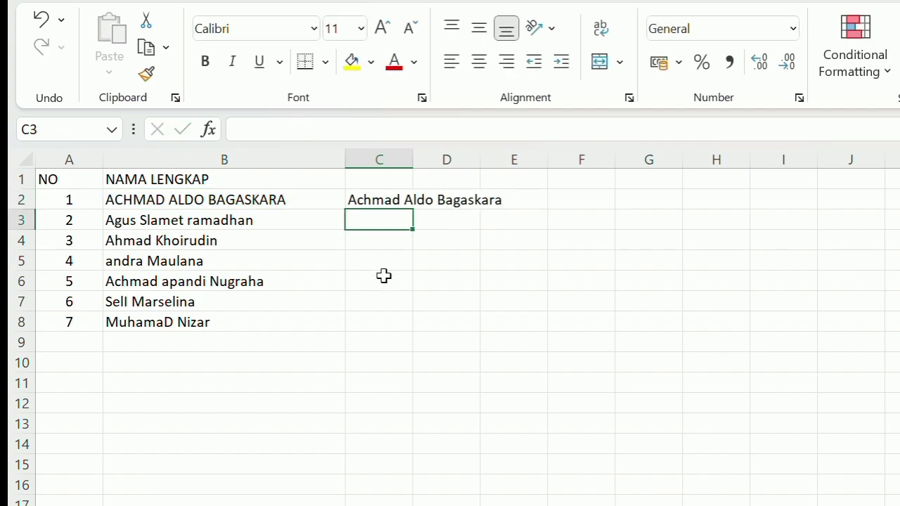
pyautogui.click(381, 204)
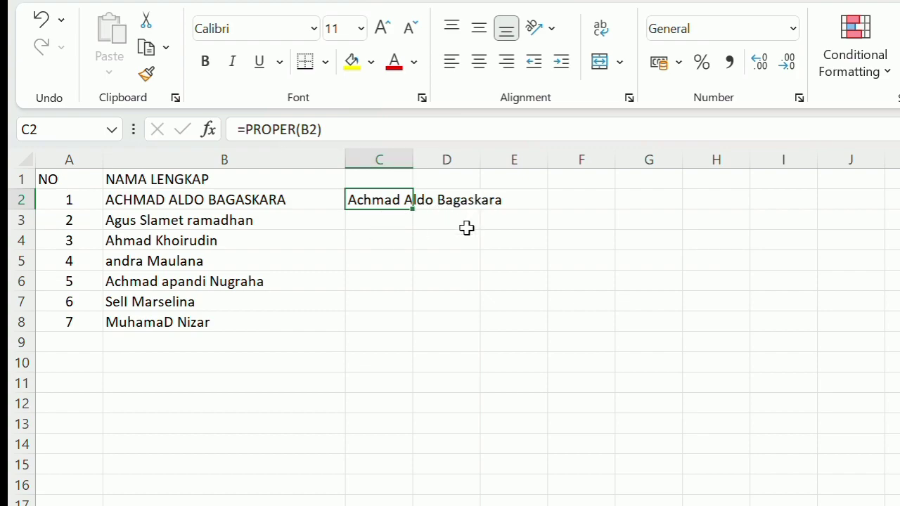
pyautogui.click(436, 263)
pyautogui.click(409, 229)
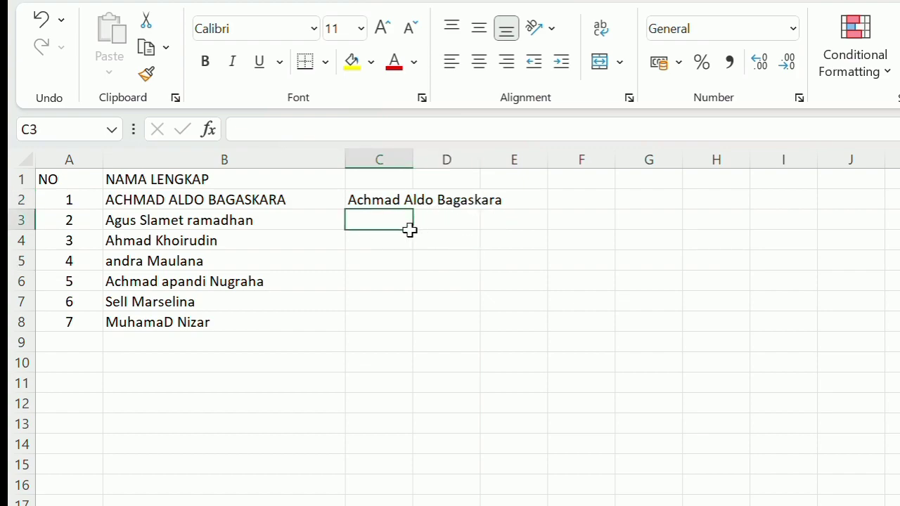
pyautogui.click(396, 262)
pyautogui.click(394, 226)
pyautogui.click(450, 208)
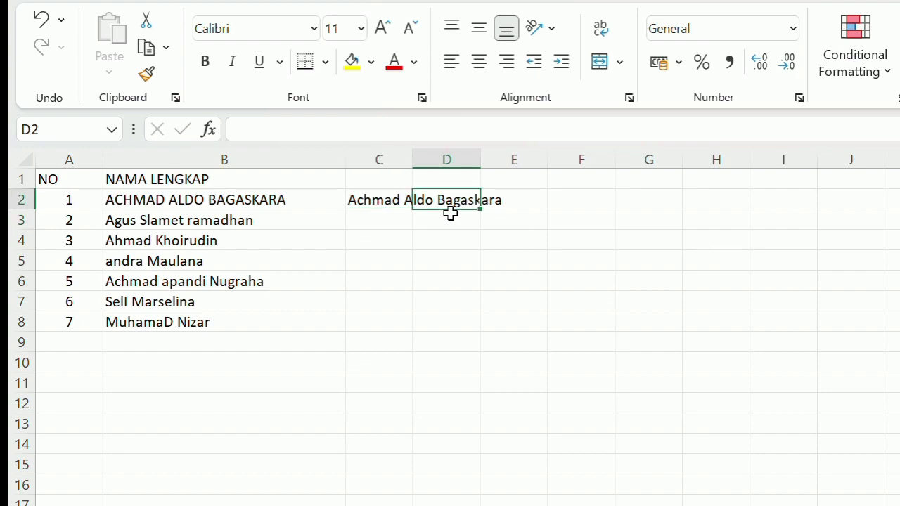
pyautogui.click(425, 270)
# Auto-fit the width of column C to the converted name.
pyautogui.moveTo(380, 204); pyautogui.dragTo(528, 207)
pyautogui.click(406, 307)
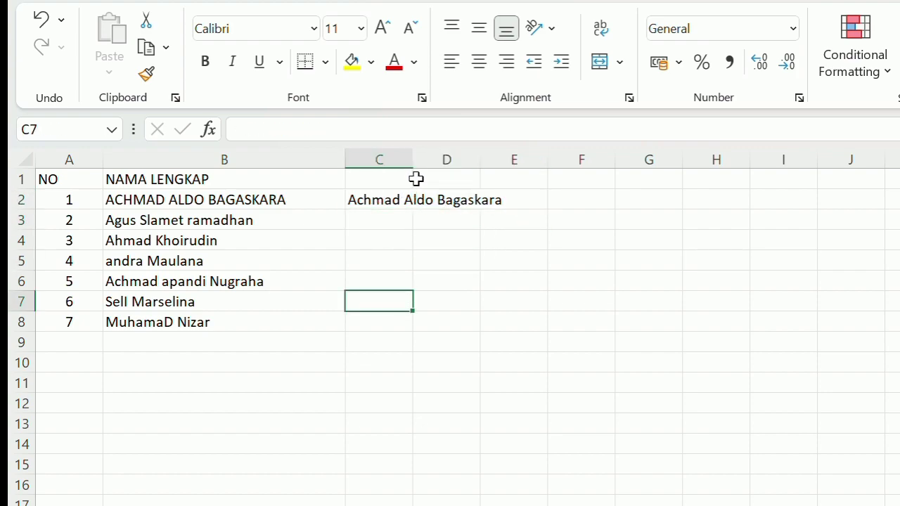
pyautogui.doubleClick(420, 170)
pyautogui.click(450, 270)
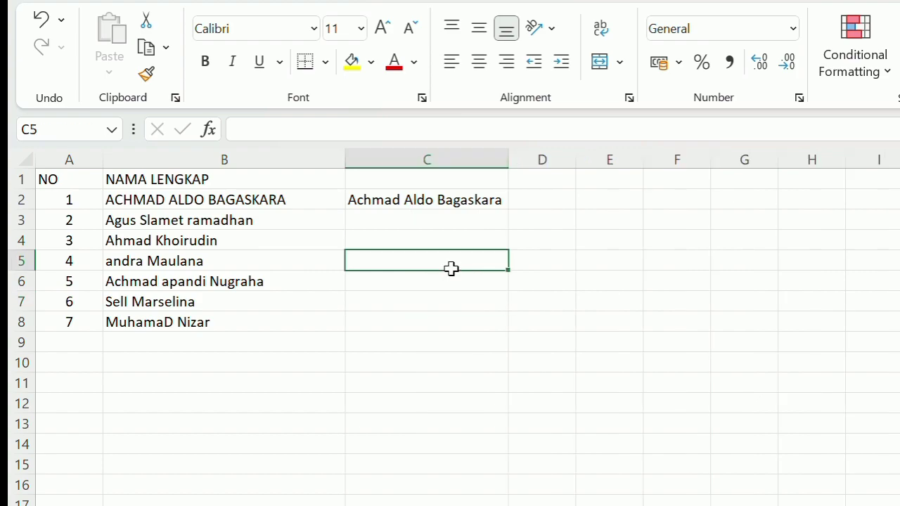
# Fill the PROPER formula from C2 down to C8 for the remaining names.
pyautogui.click(436, 225)
pyautogui.click(498, 206)
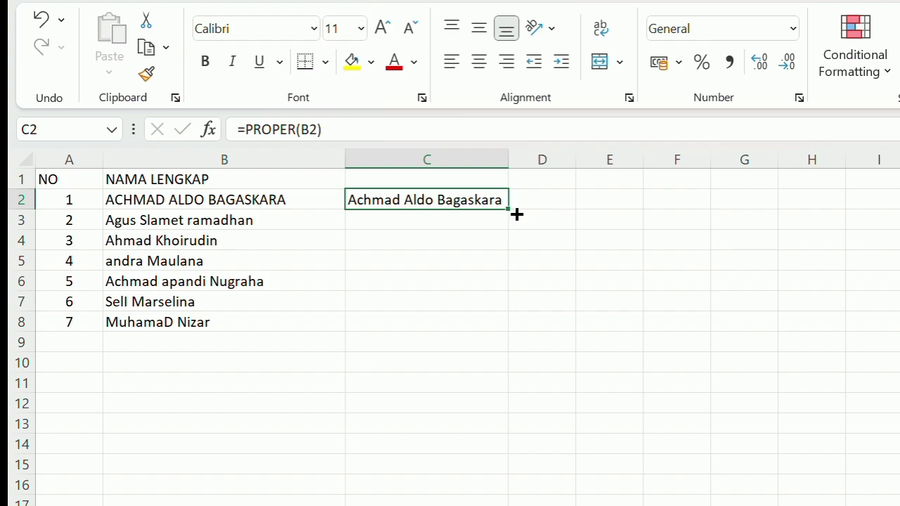
pyautogui.moveTo(517, 216); pyautogui.dragTo(526, 342)
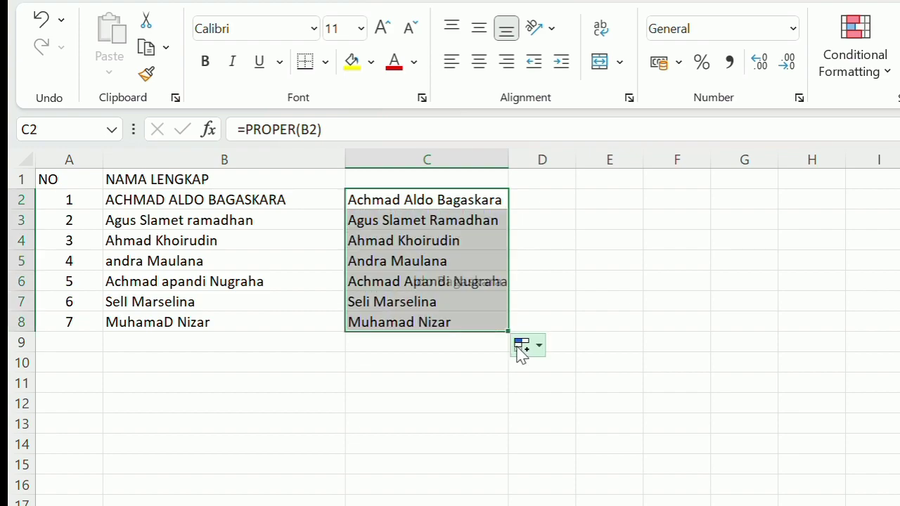
pyautogui.click(472, 392)
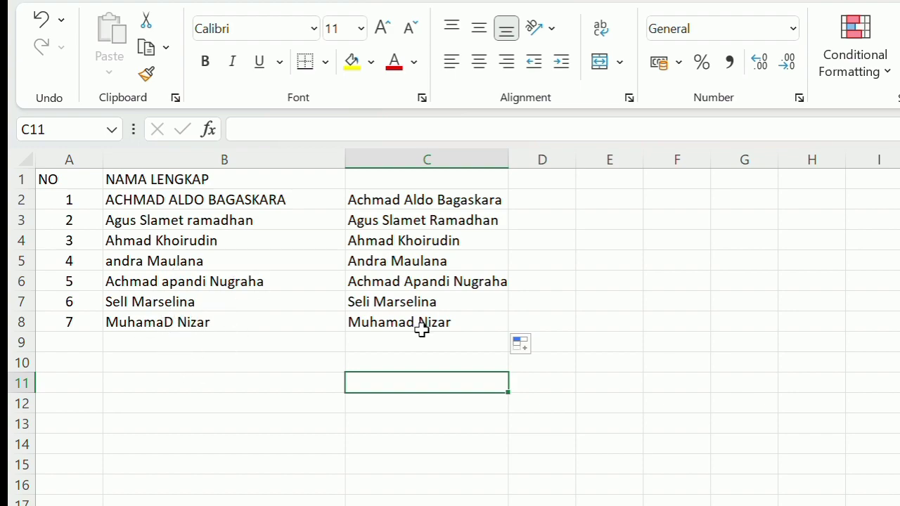
# Examine the proper-case names and their PROPER formulas in C2:C8.
pyautogui.click(453, 332)
pyautogui.click(447, 293)
pyautogui.click(446, 202)
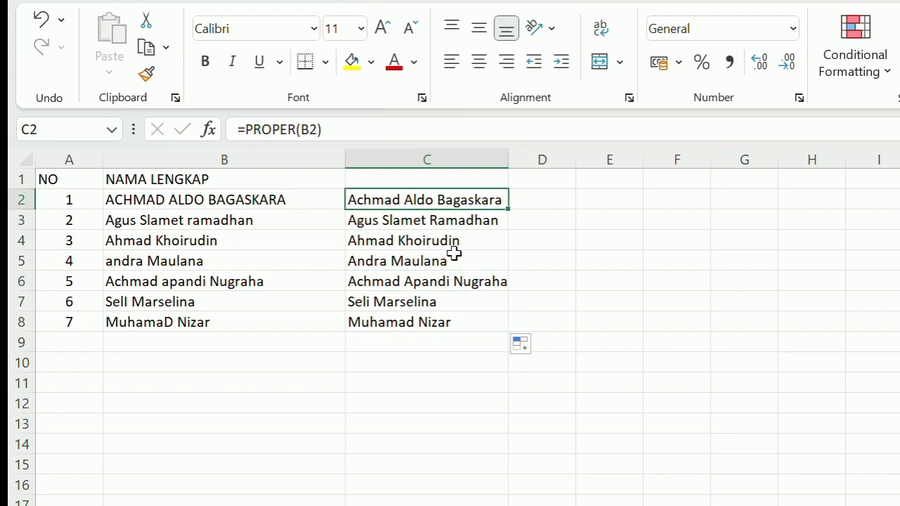
pyautogui.click(461, 232)
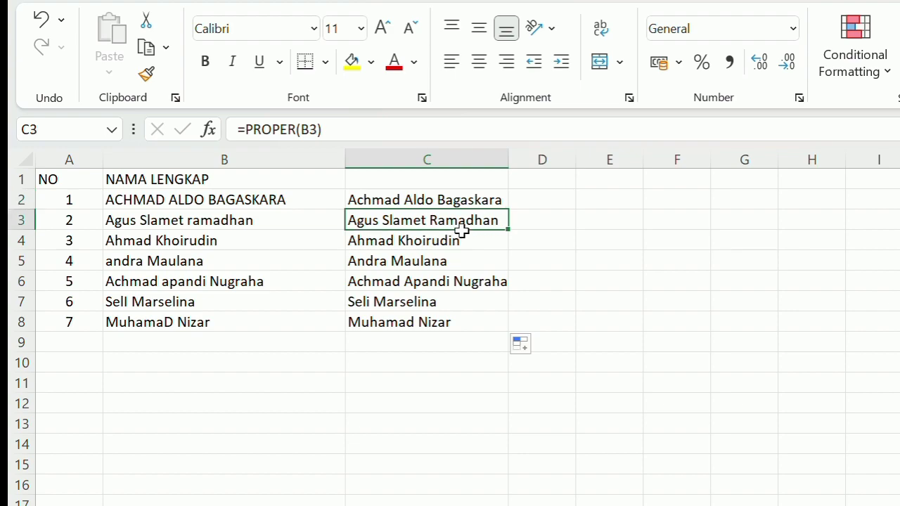
pyautogui.click(443, 246)
pyautogui.click(436, 283)
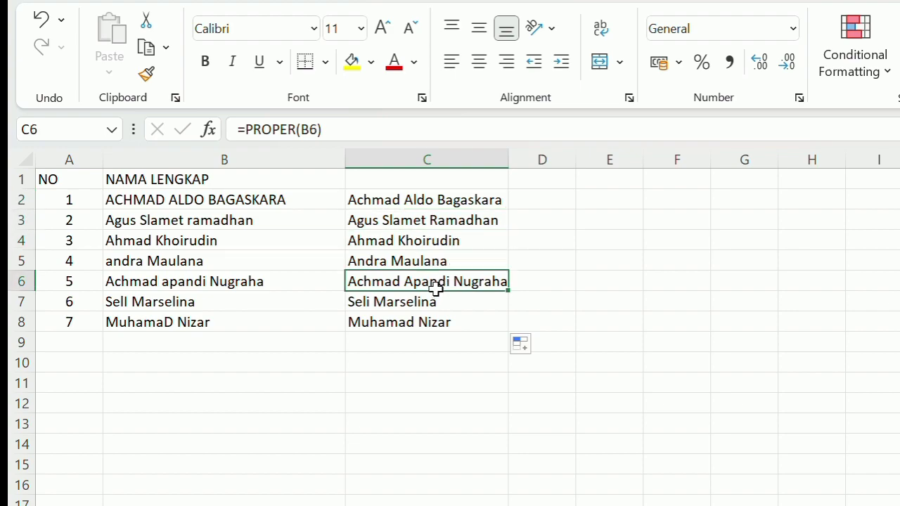
pyautogui.click(439, 267)
pyautogui.click(442, 285)
pyautogui.click(443, 303)
pyautogui.click(460, 330)
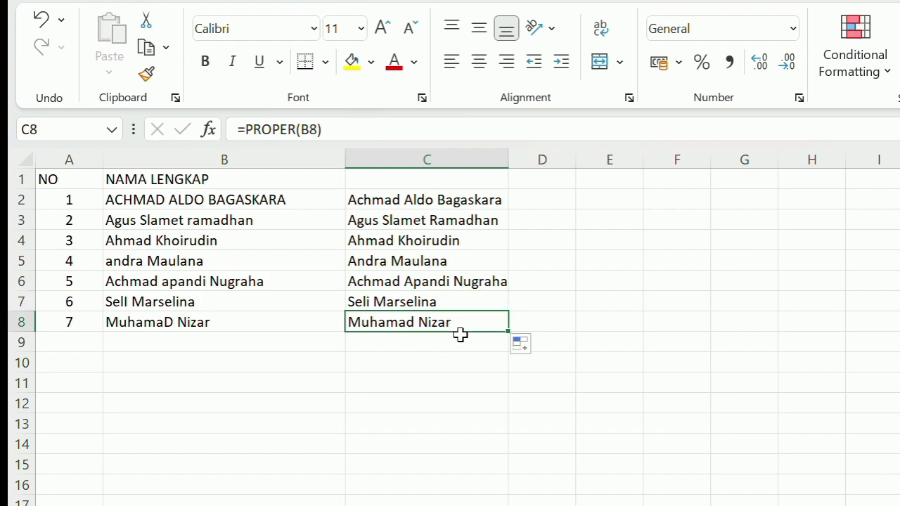
pyautogui.click(549, 266)
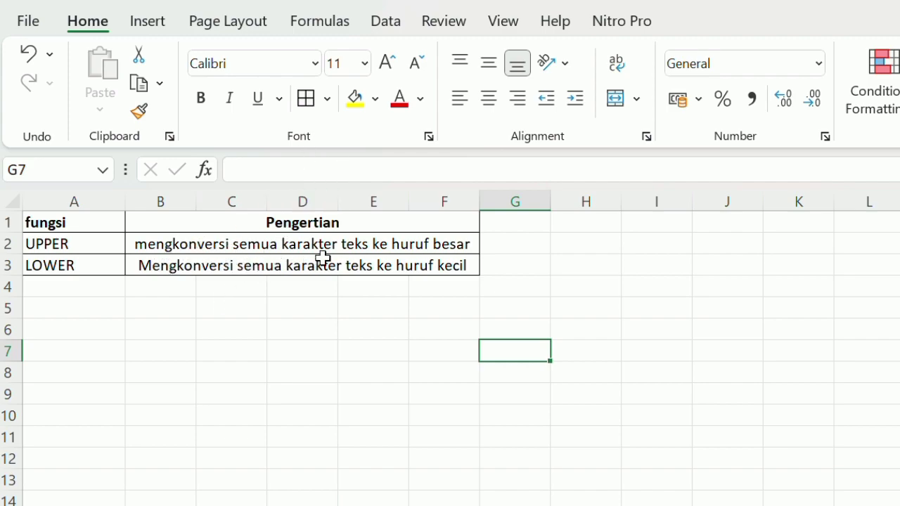
# Convert the Nama list to capital letters in the UPPER column, entering =UPPER(B2:B9) in cell C2.
pyautogui.click(470, 245)
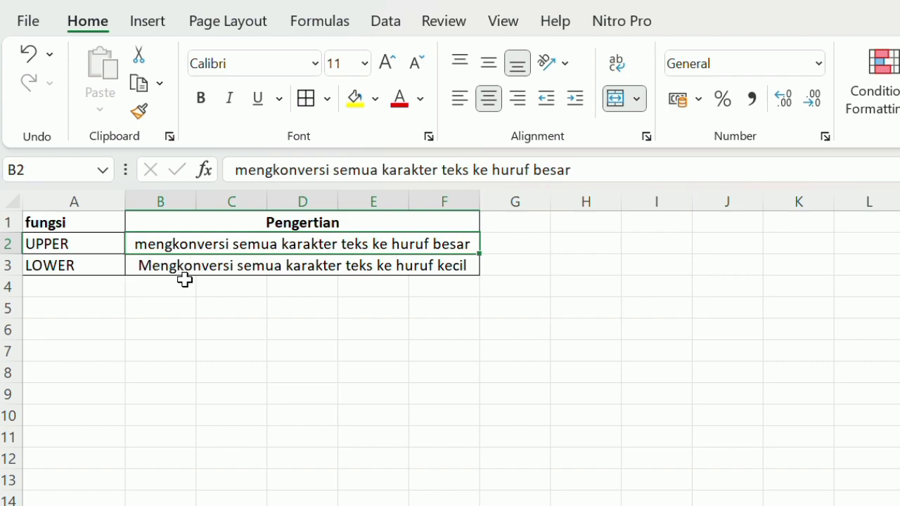
pyautogui.click(436, 274)
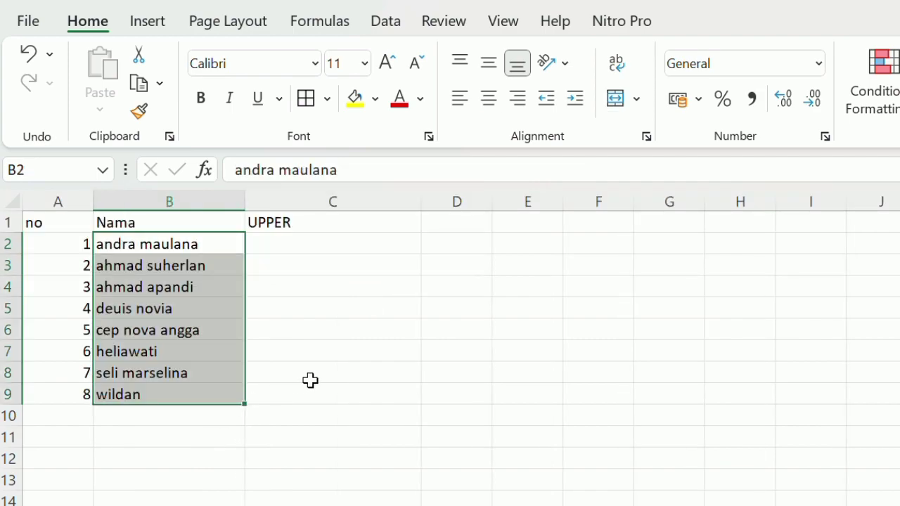
pyautogui.click(302, 252)
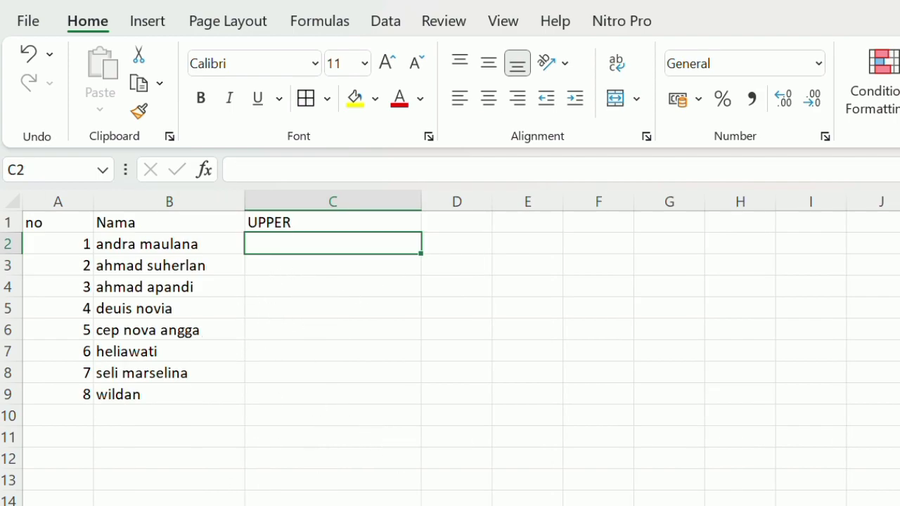
pyautogui.write('=')
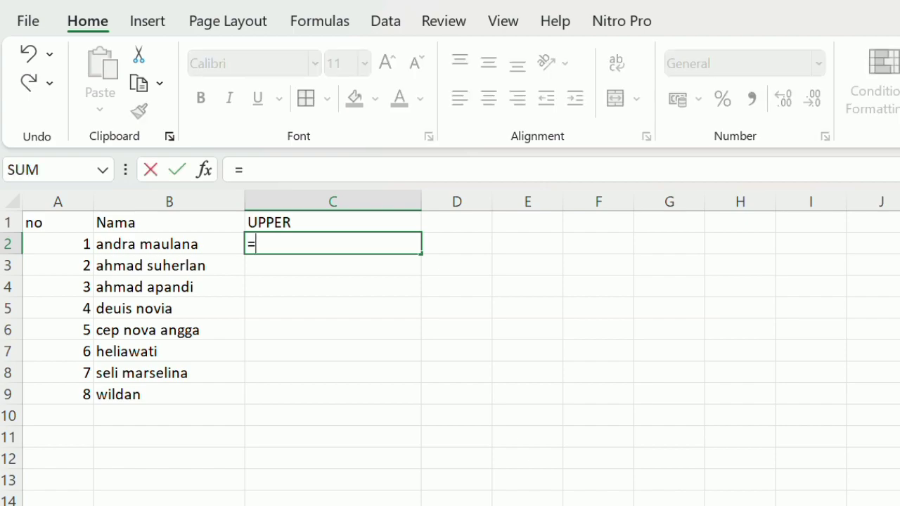
pyautogui.write('UP')
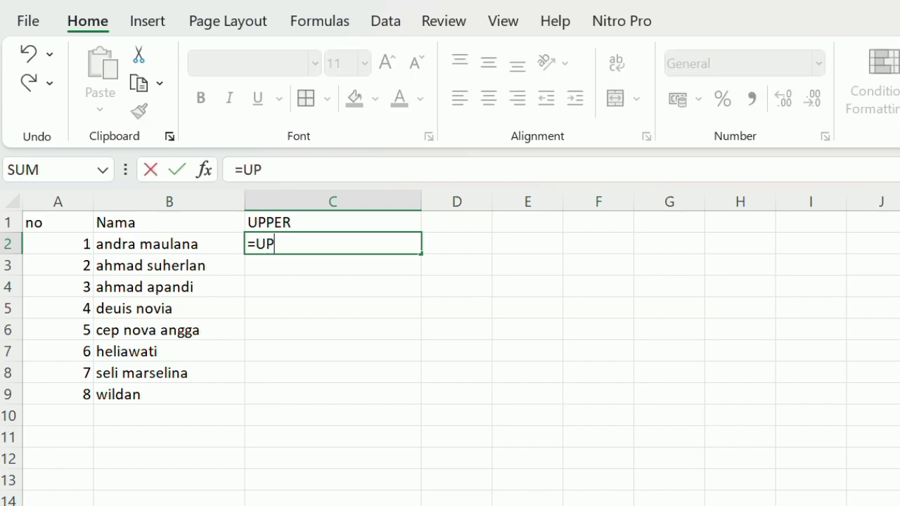
pyautogui.write('PER(')
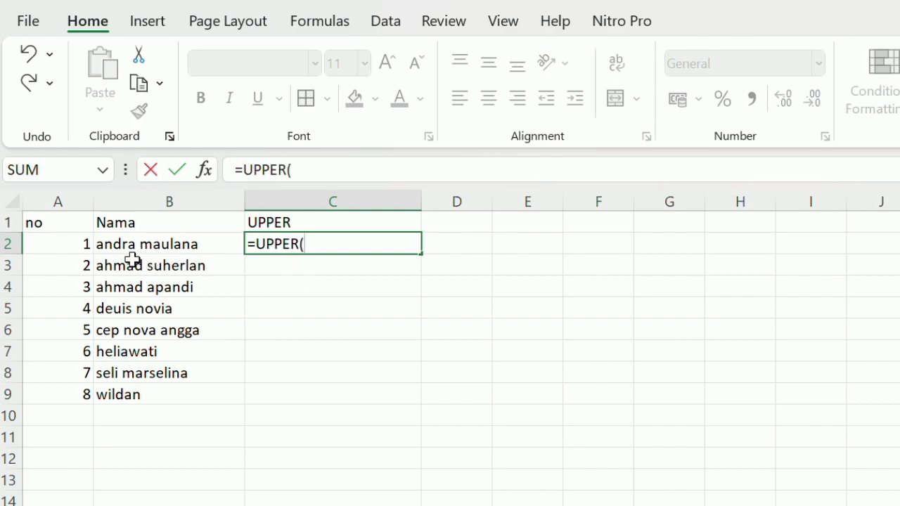
pyautogui.moveTo(136, 252); pyautogui.dragTo(147, 398)
pyautogui.write(')')
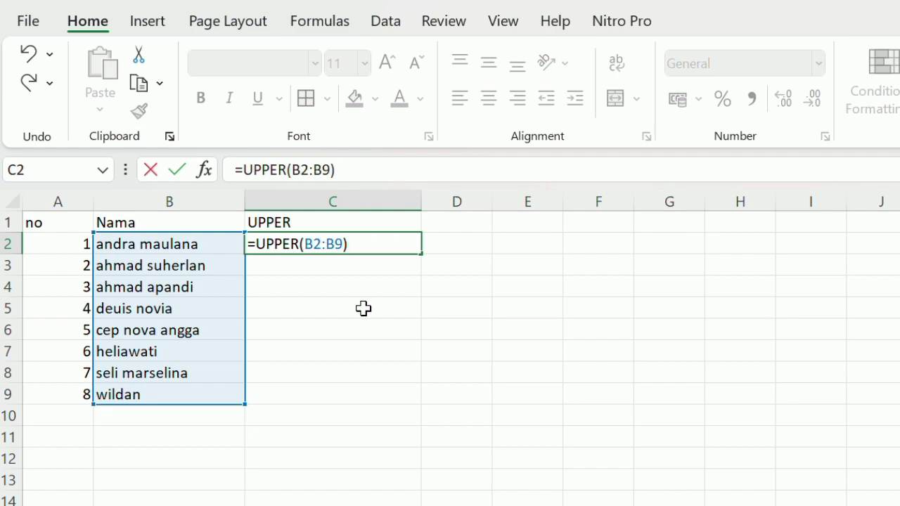
pyautogui.press('Return')
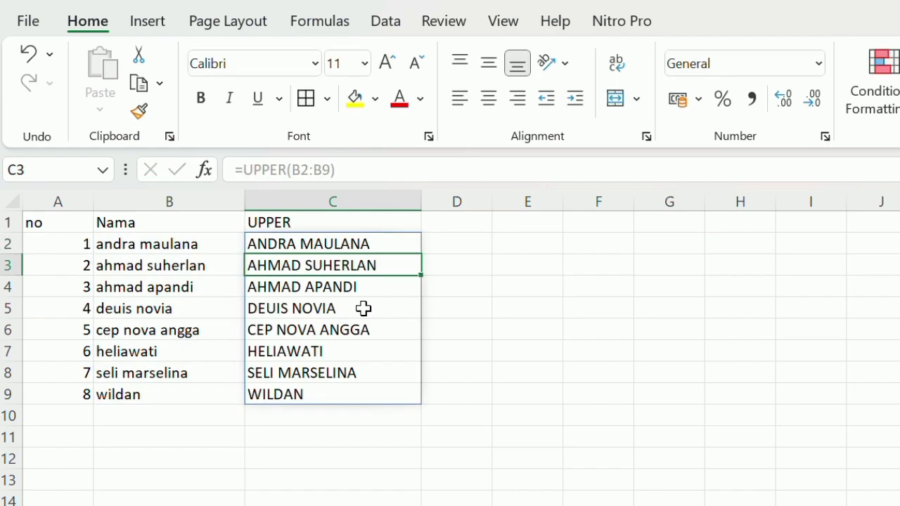
pyautogui.click(427, 294)
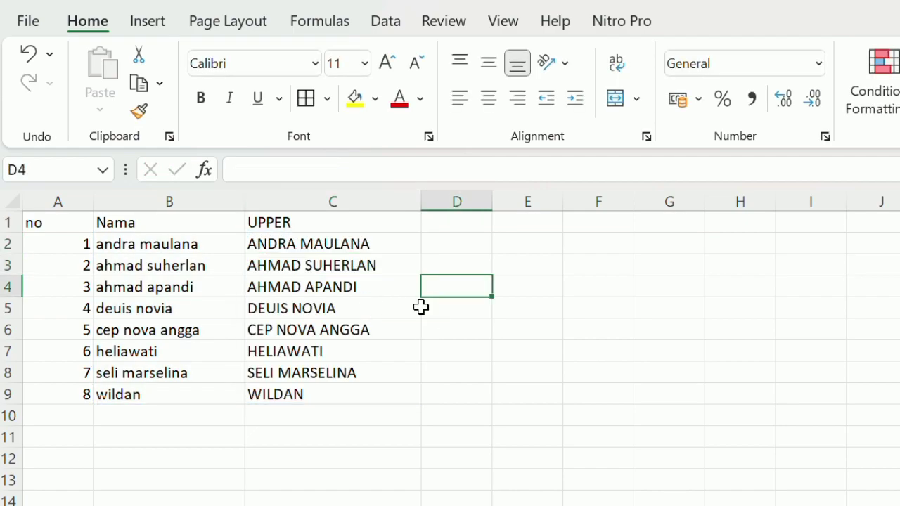
pyautogui.click(324, 253)
pyautogui.click(321, 335)
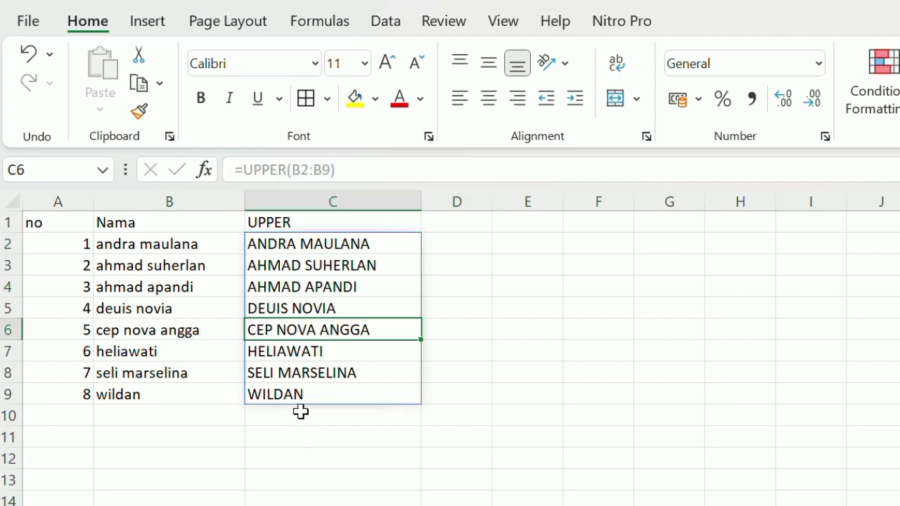
# Compare the original names in B2:B9 with their capitalised versions in the UPPER column.
pyautogui.click(301, 399)
pyautogui.click(173, 401)
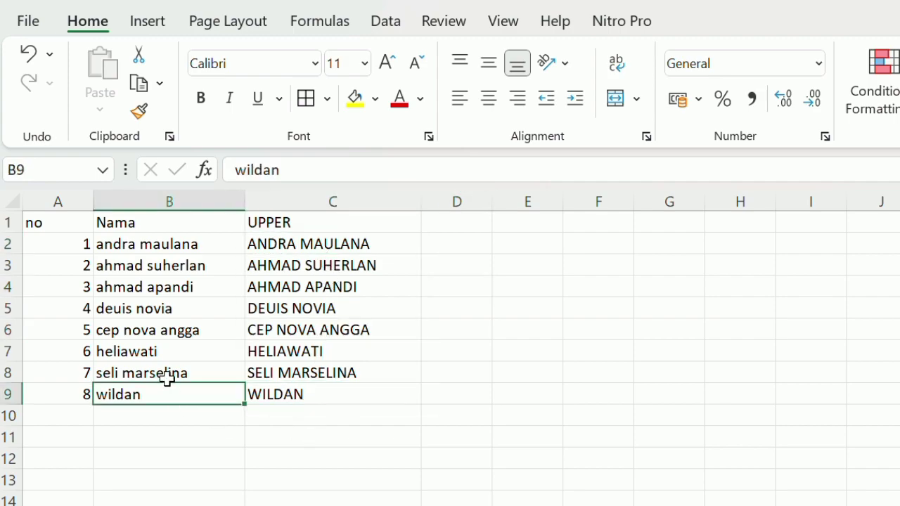
pyautogui.click(164, 382)
pyautogui.click(161, 351)
pyautogui.click(160, 330)
pyautogui.click(163, 288)
pyautogui.click(169, 244)
pyautogui.click(287, 251)
pyautogui.click(304, 335)
pyautogui.click(307, 405)
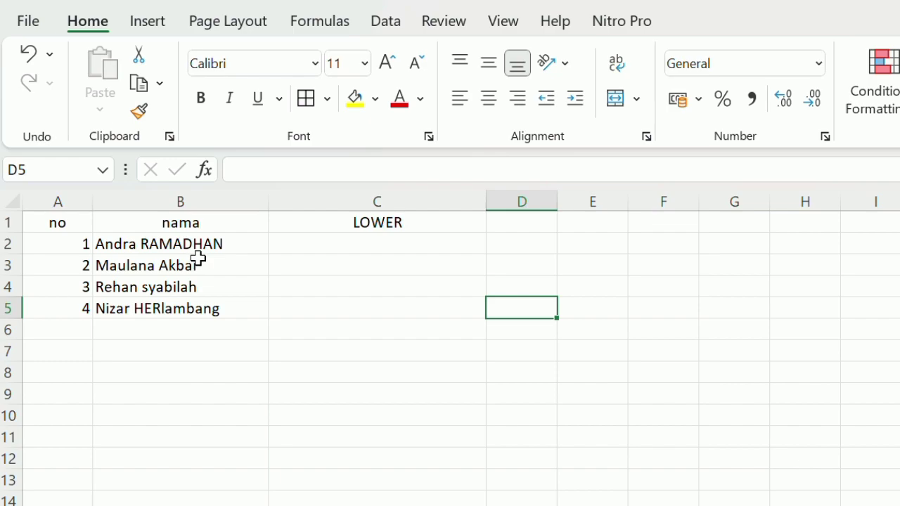
# Convert the nama list to lowercase in the LOWER column, entering =LOWER(B2:B5) in cell C2.
pyautogui.click(187, 252)
pyautogui.click(329, 257)
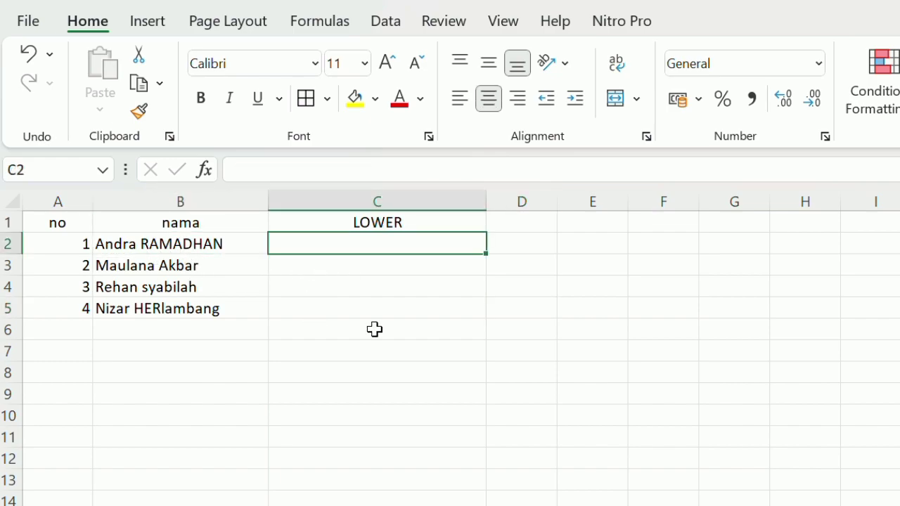
pyautogui.write('=')
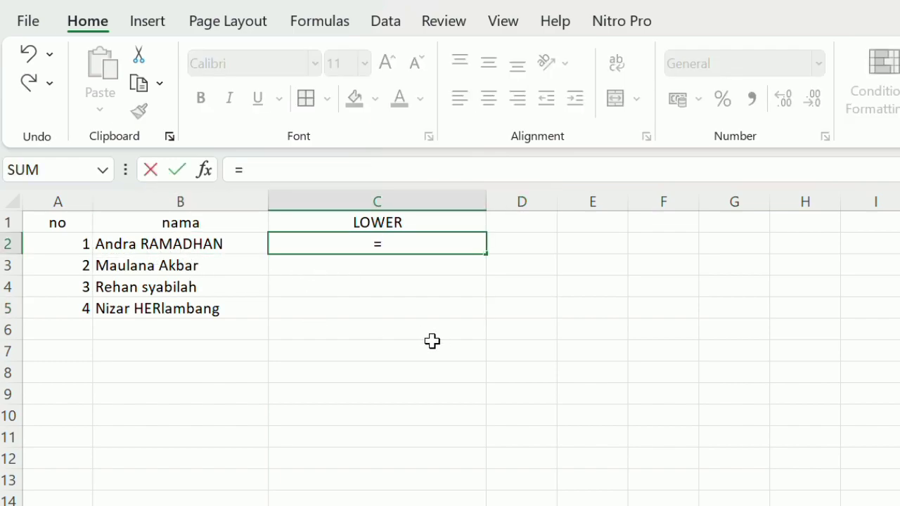
pyautogui.write('LOWE')
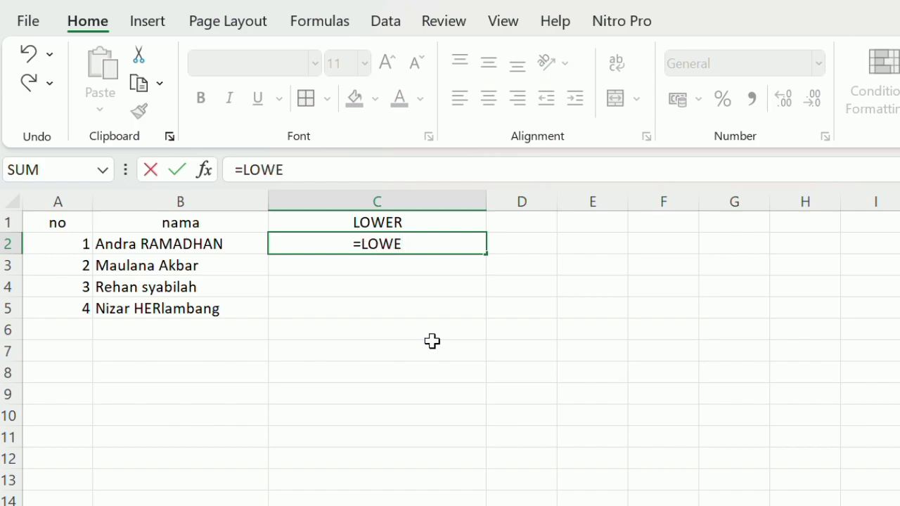
pyautogui.write('R(')
pyautogui.click(408, 269)
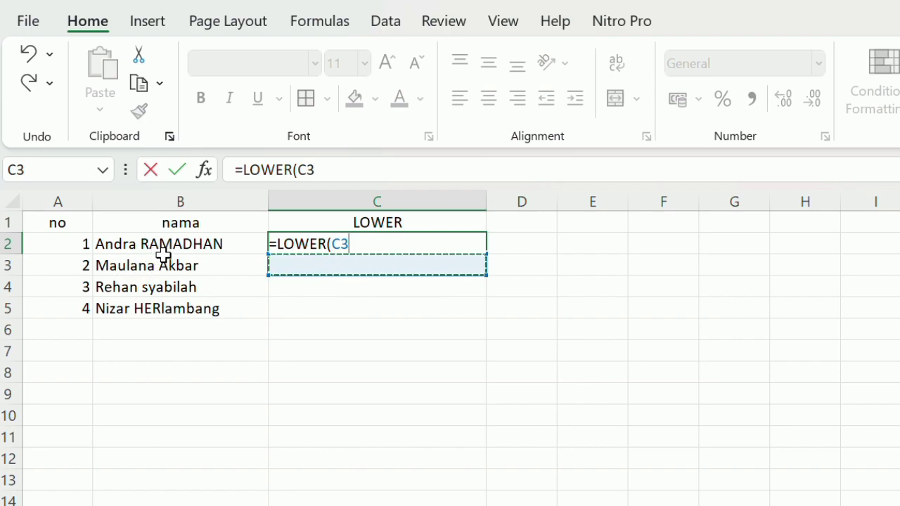
pyautogui.moveTo(130, 254); pyautogui.dragTo(146, 308)
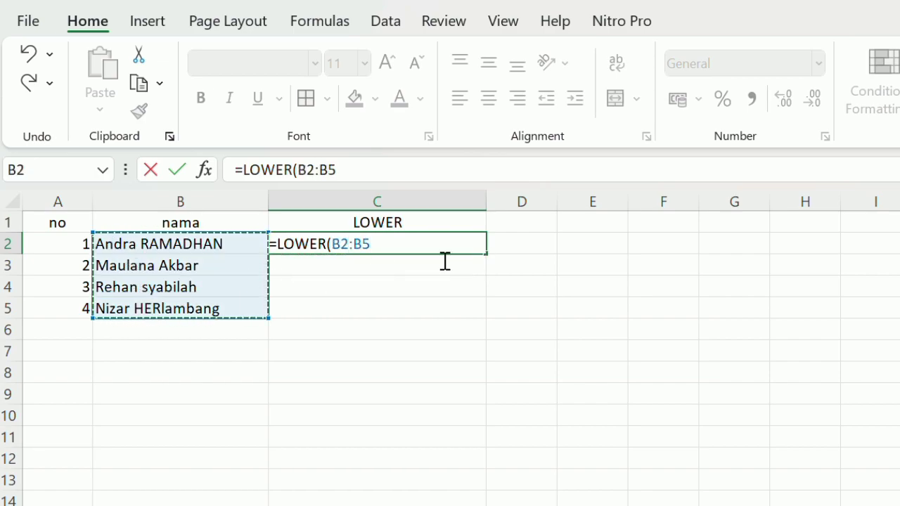
pyautogui.write(')')
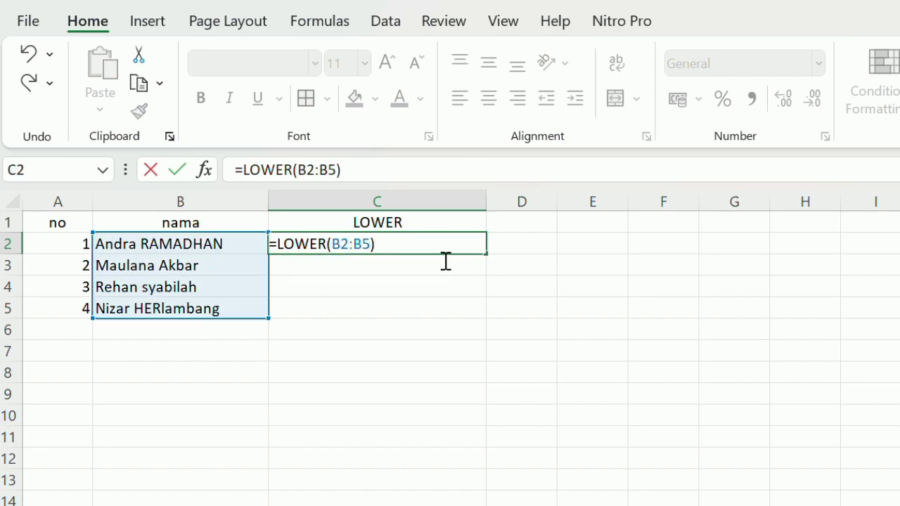
pyautogui.press('Return')
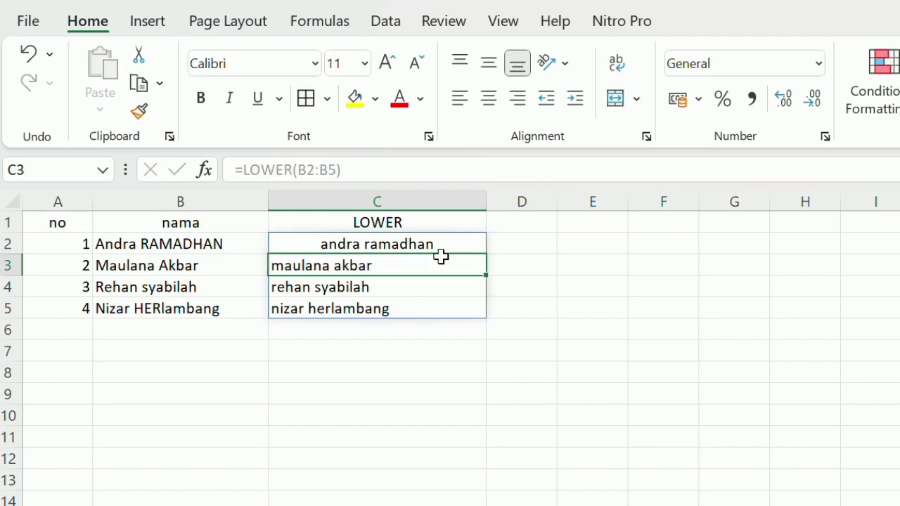
# Left-align the lowercase names in C2:C5.
pyautogui.click(441, 360)
pyautogui.moveTo(350, 248); pyautogui.dragTo(366, 317)
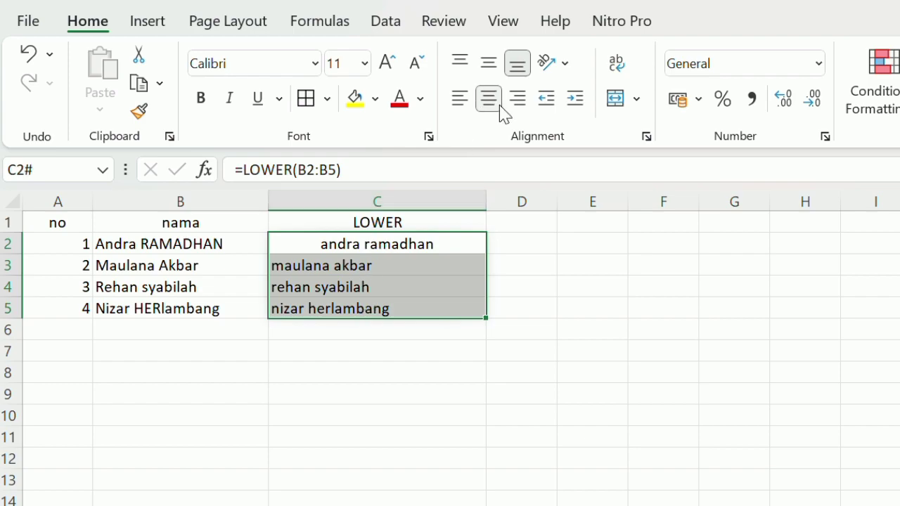
pyautogui.click(461, 102)
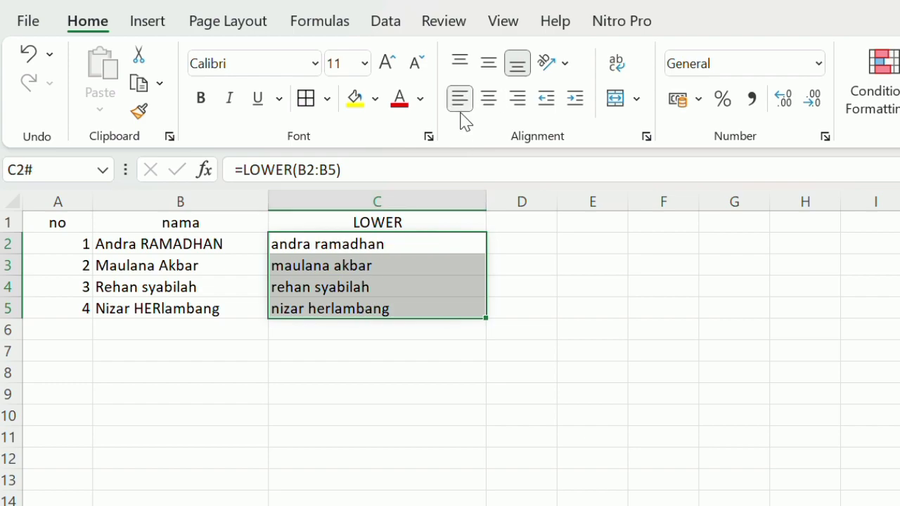
pyautogui.click(520, 315)
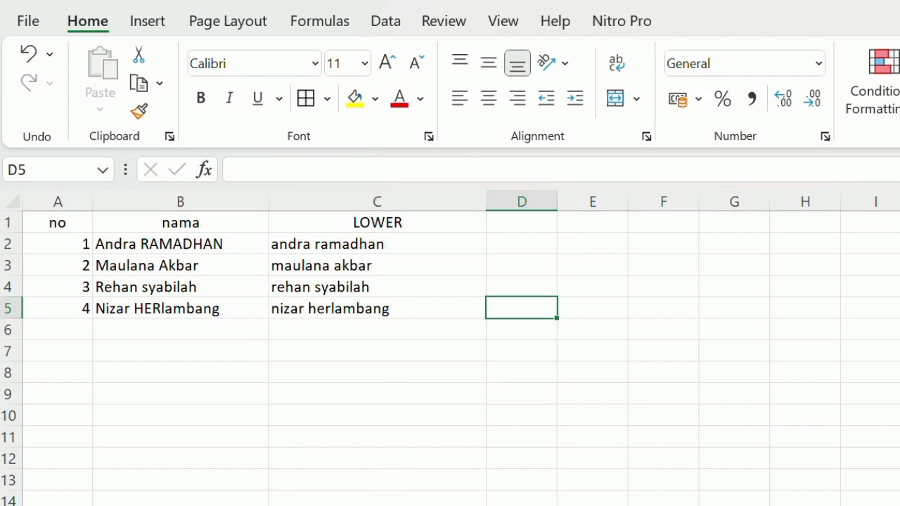
# Open the Fungsi teks worksheet and look over the Surabaya example row of its Left, Mid and Right table.
pyautogui.click(295, 505)
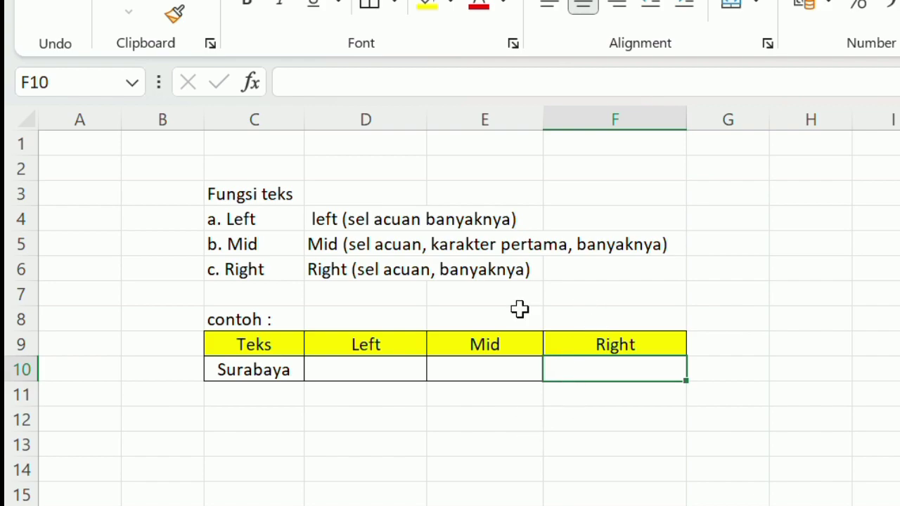
pyautogui.click(360, 371)
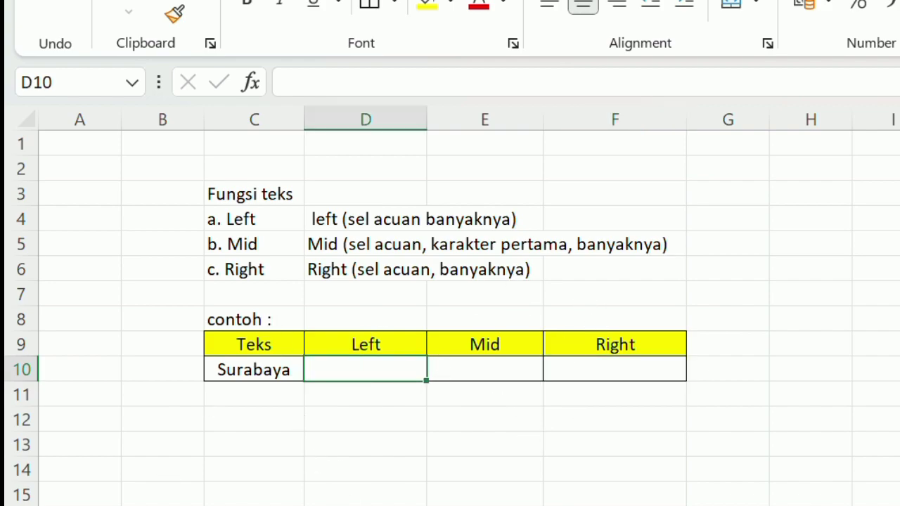
pyautogui.click(267, 377)
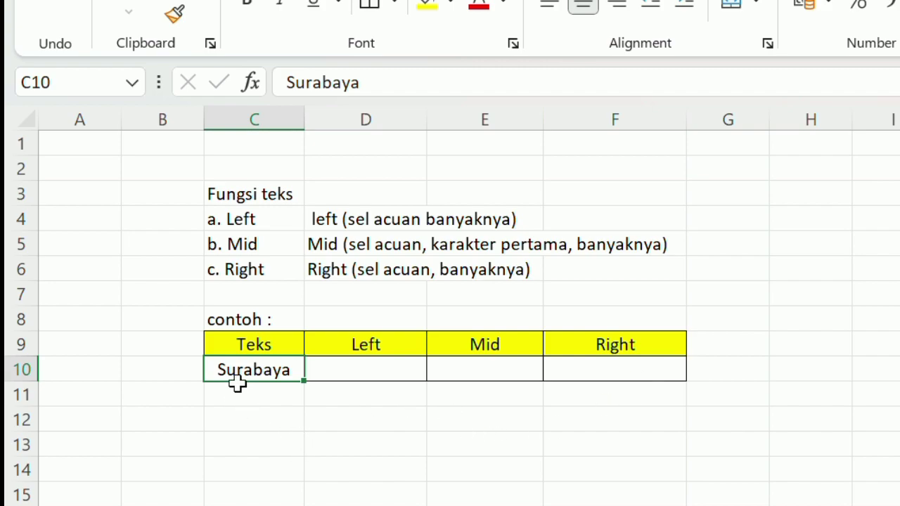
pyautogui.click(371, 373)
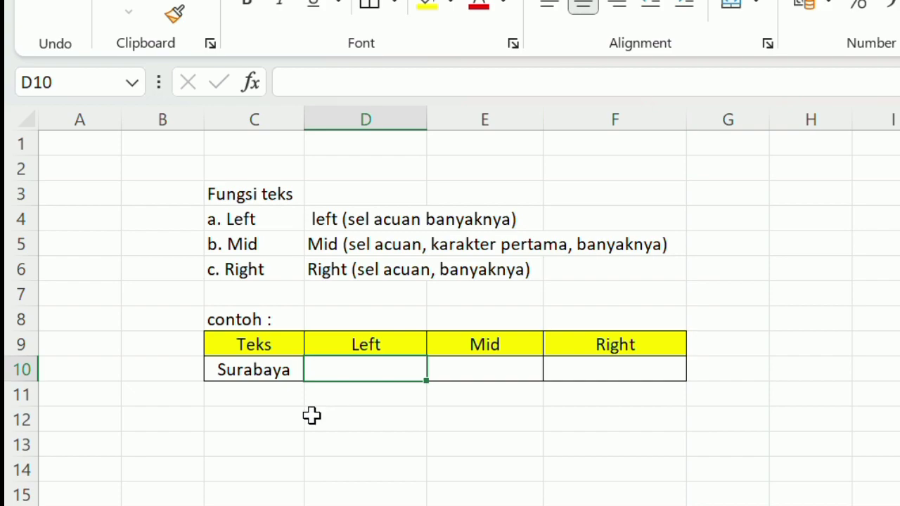
# Extract the last four characters of Surabaya in the Right column, entering =RIGHT(C10;4) in cell F10.
pyautogui.click(576, 377)
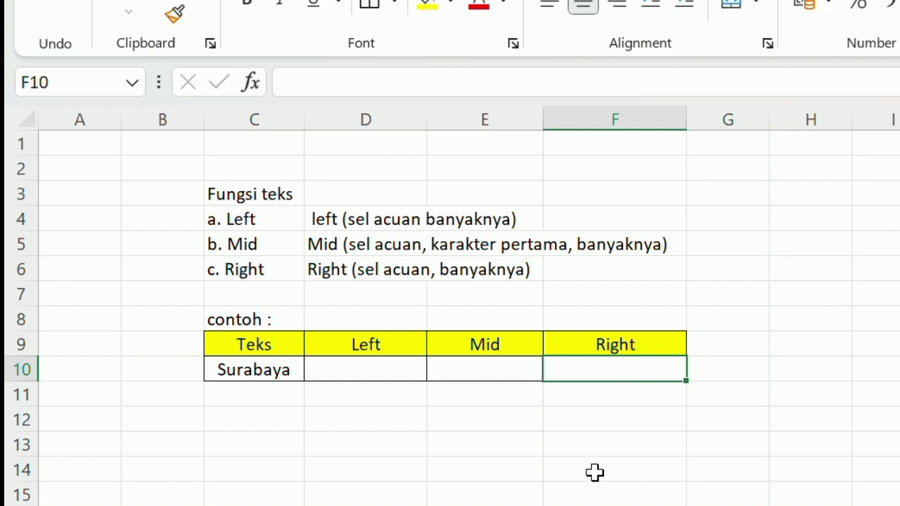
pyautogui.write('=')
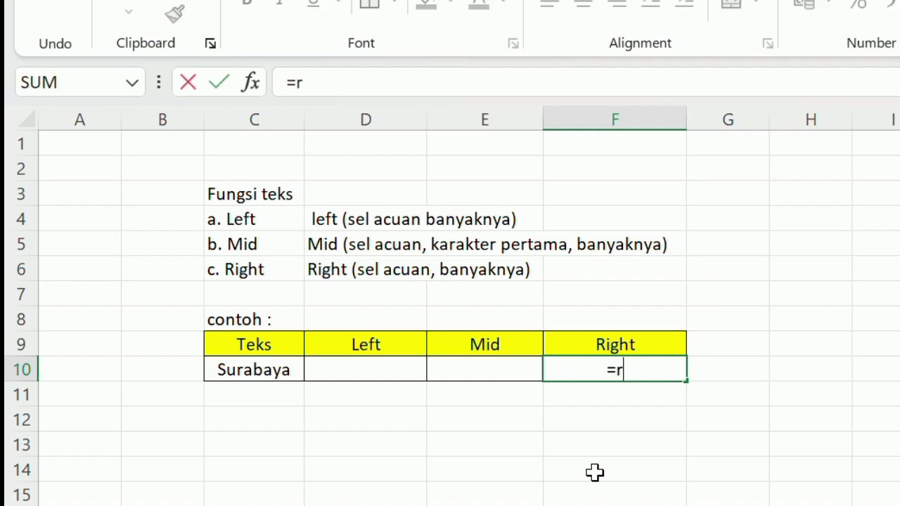
pyautogui.write('right')
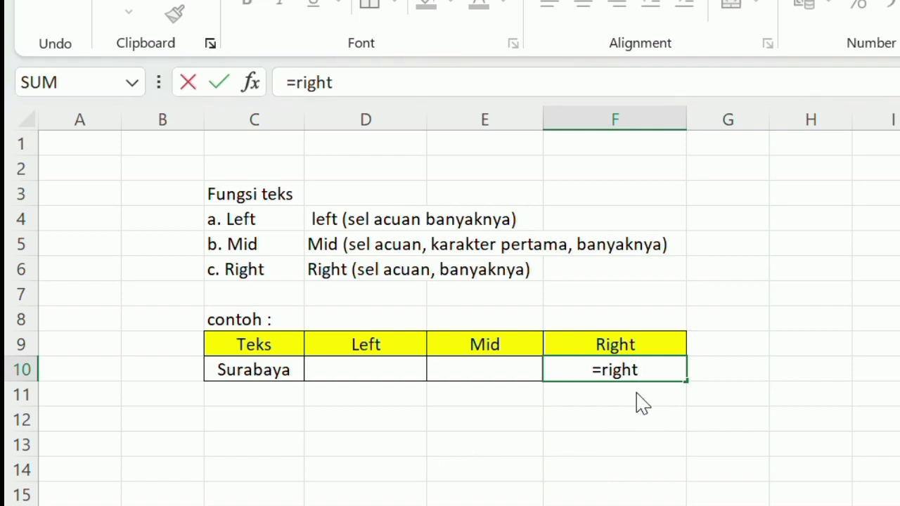
pyautogui.press('Tab')
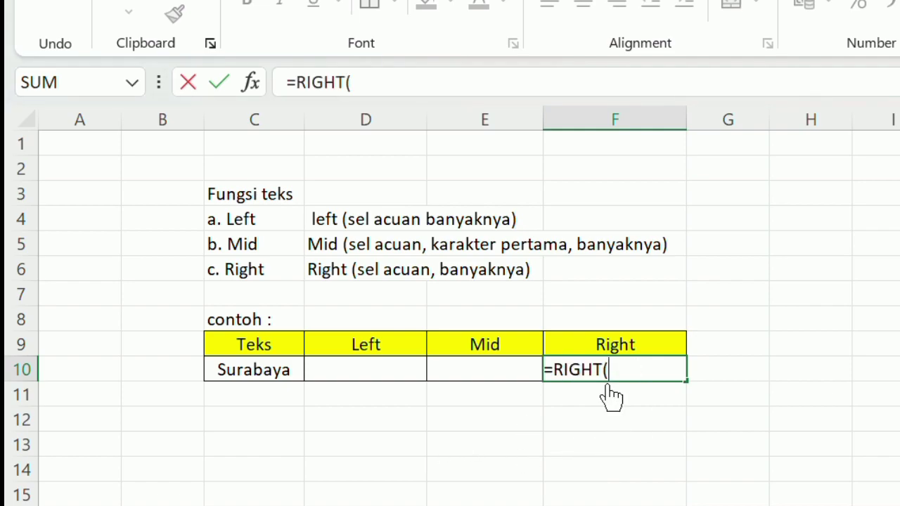
pyautogui.click(269, 380)
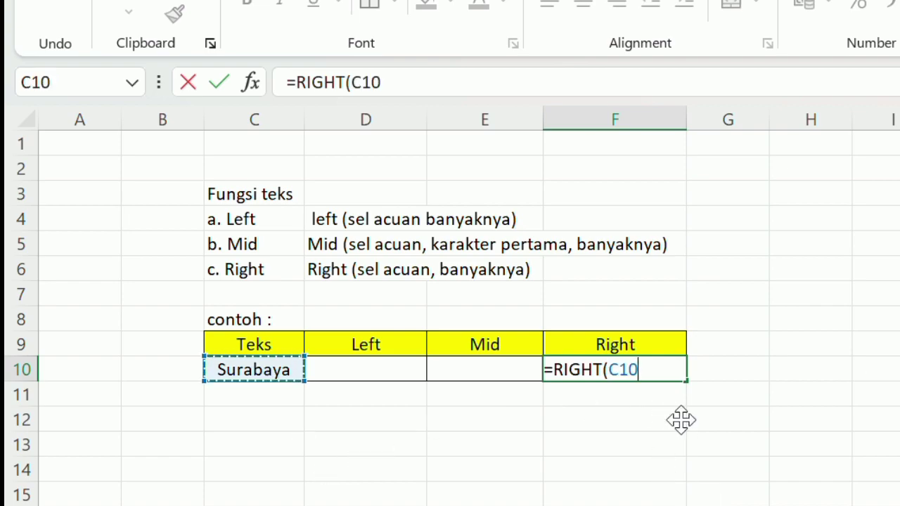
pyautogui.write(';4')
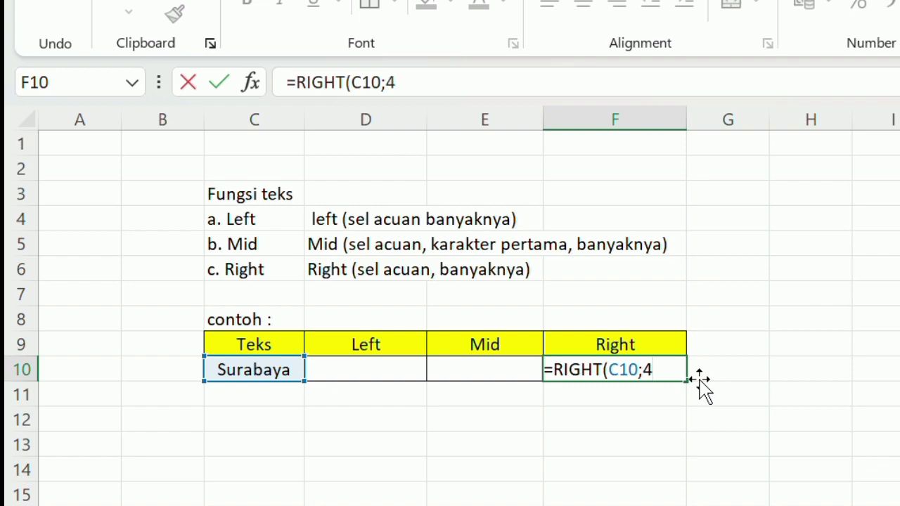
pyautogui.press('Return')
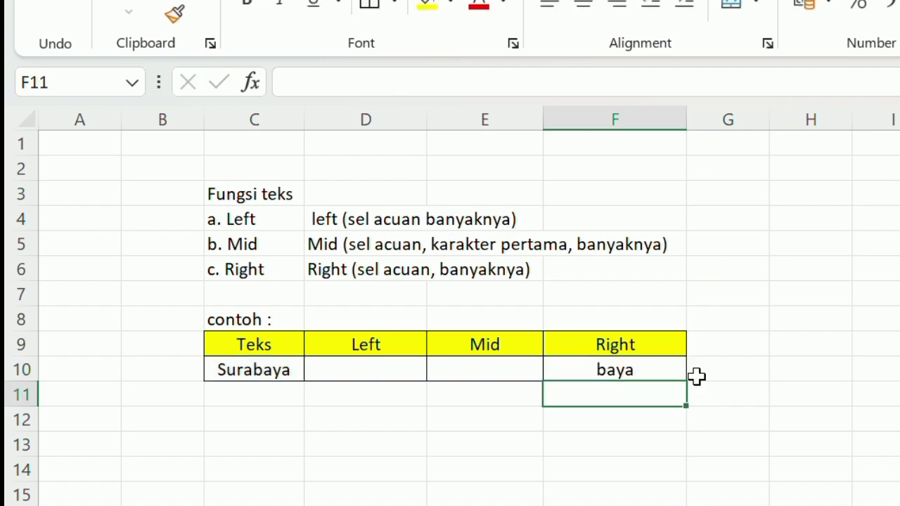
# Extract the first four characters of Surabaya in the Left column, entering =LEFT(C10;4) in cell D10.
pyautogui.click(512, 373)
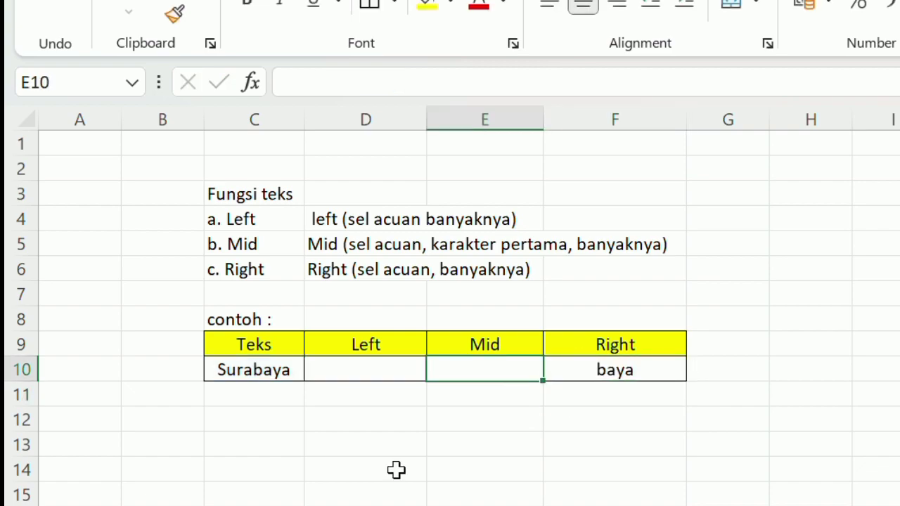
pyautogui.click(351, 375)
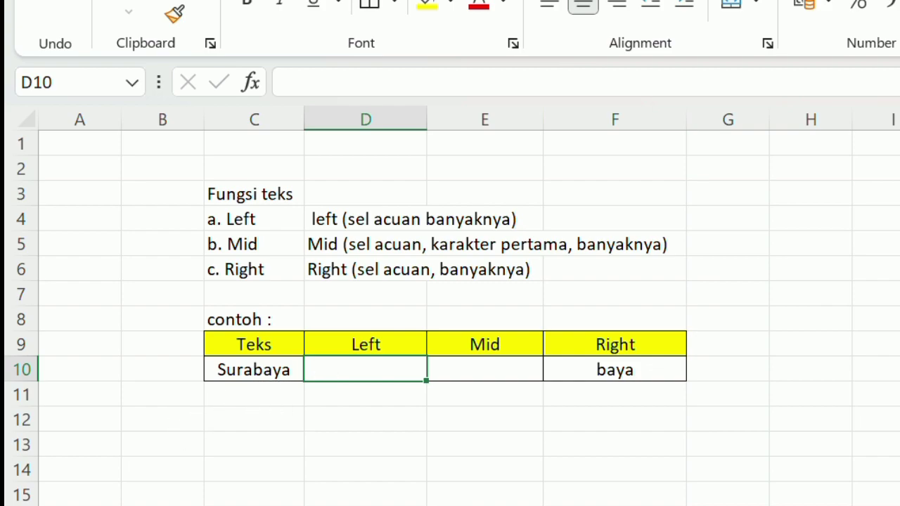
pyautogui.write('=')
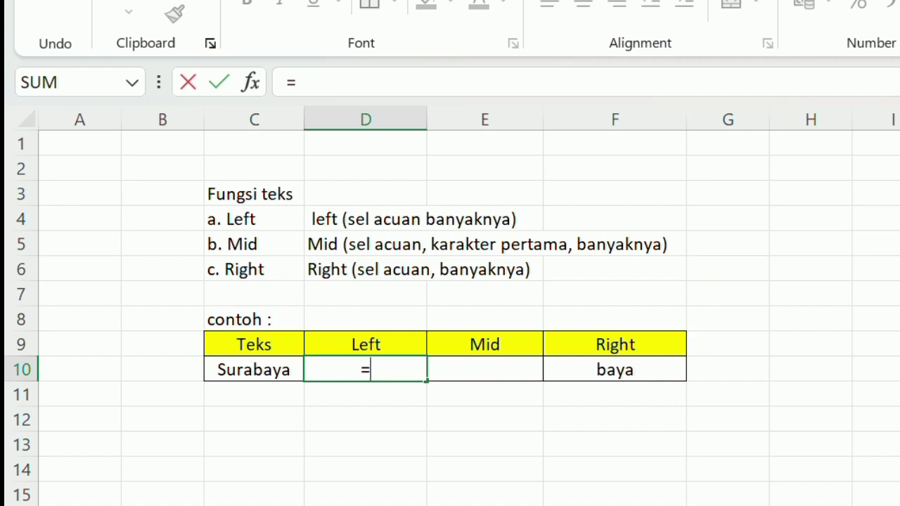
pyautogui.write('left')
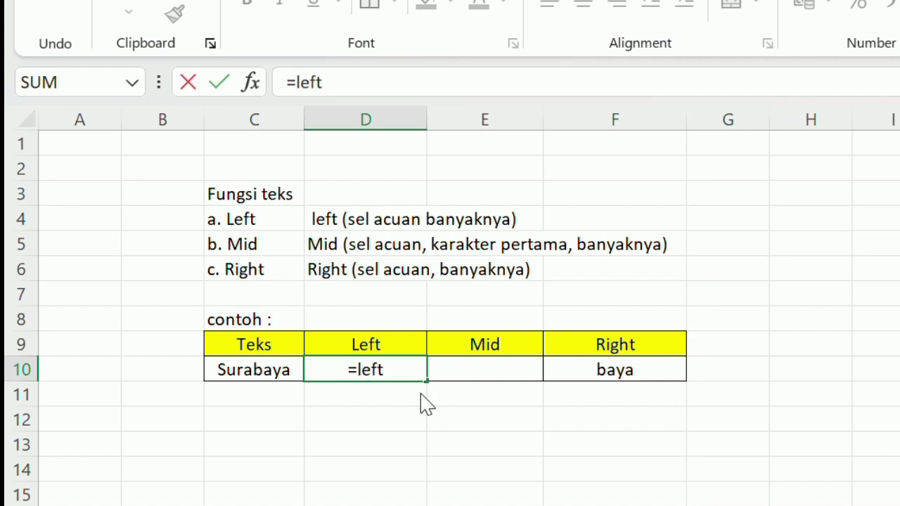
pyautogui.press('Tab')
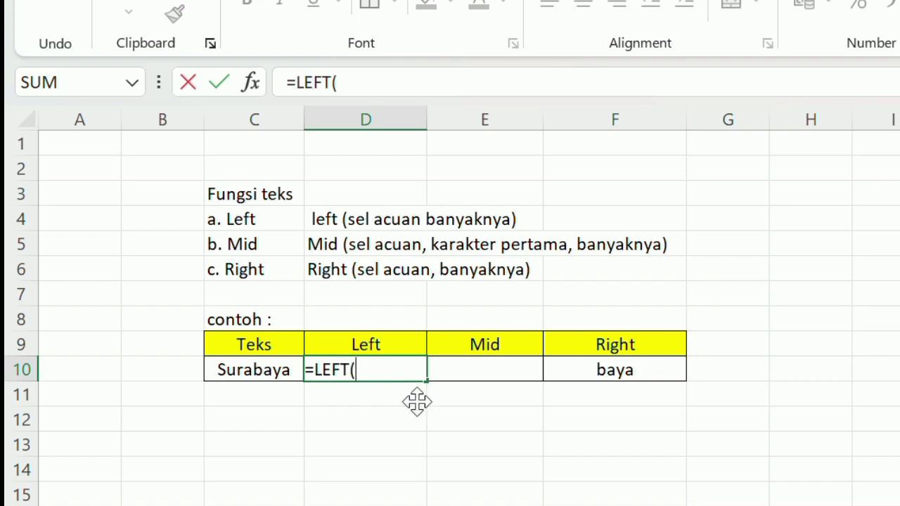
pyautogui.click(244, 379)
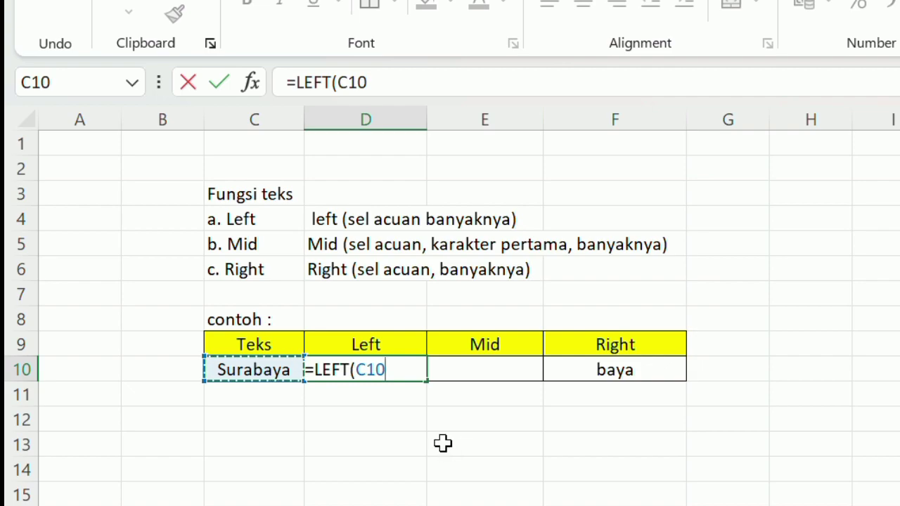
pyautogui.write(';')
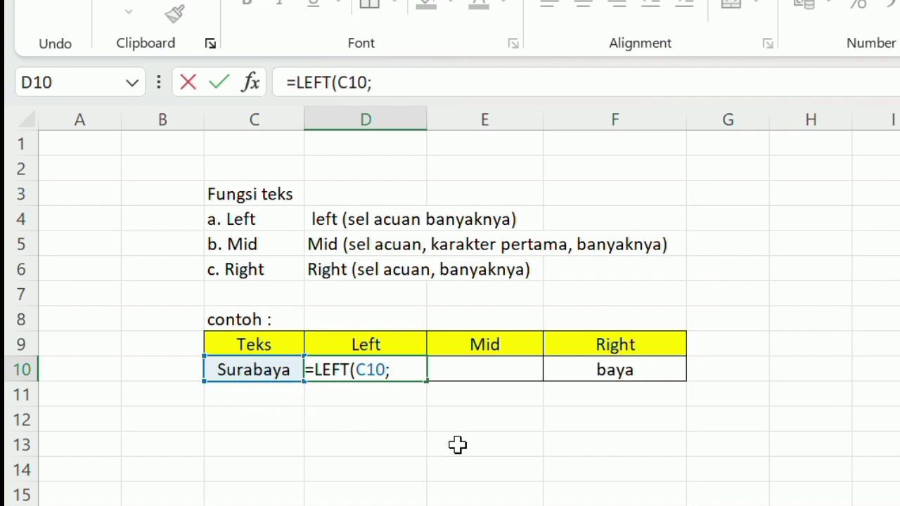
pyautogui.write('4')
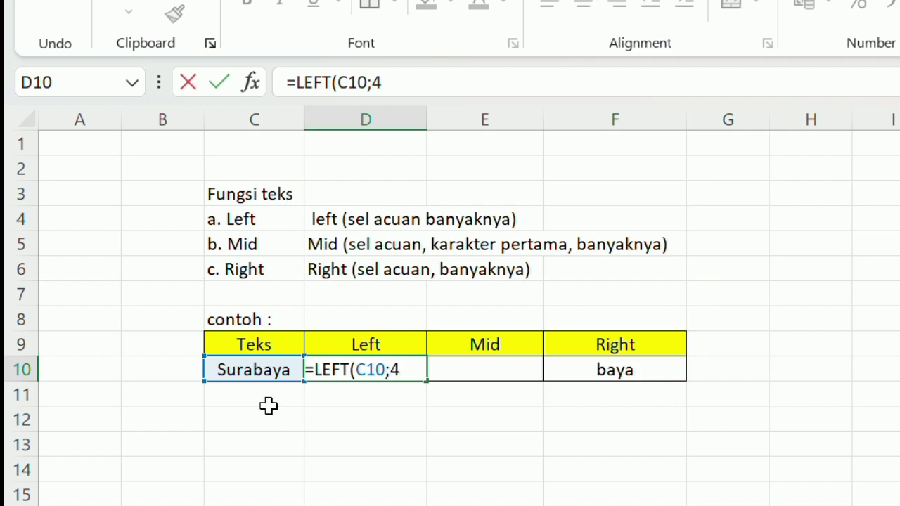
pyautogui.write(')')
pyautogui.press('Return')
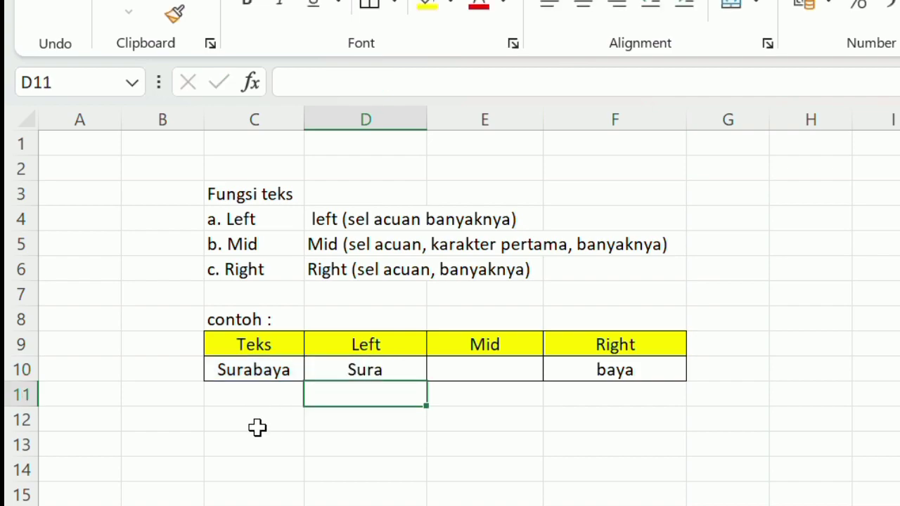
# Extract four characters of Surabaya starting from the third in the Mid column, using the MID function on C10 in cell E10.
pyautogui.click(502, 368)
pyautogui.hotkey('shift', 'Up')
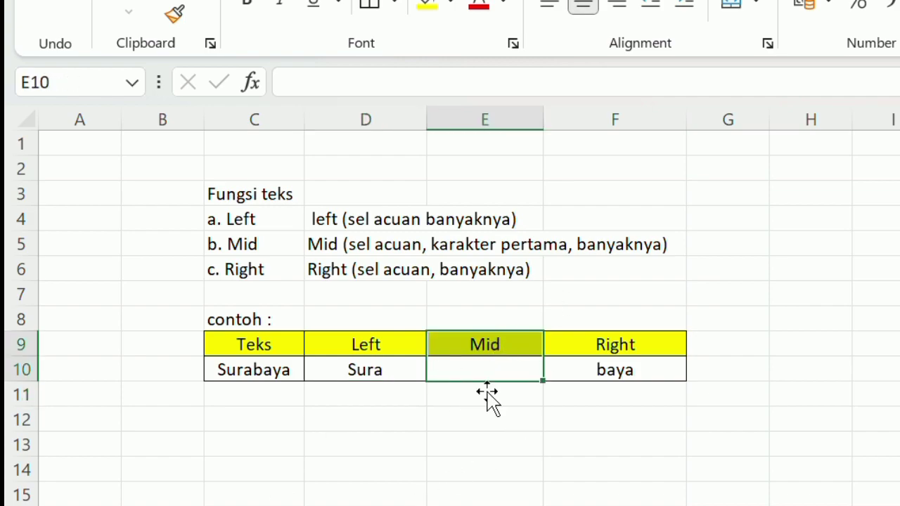
pyautogui.click(467, 418)
pyautogui.hotkey('shift', 'Up')
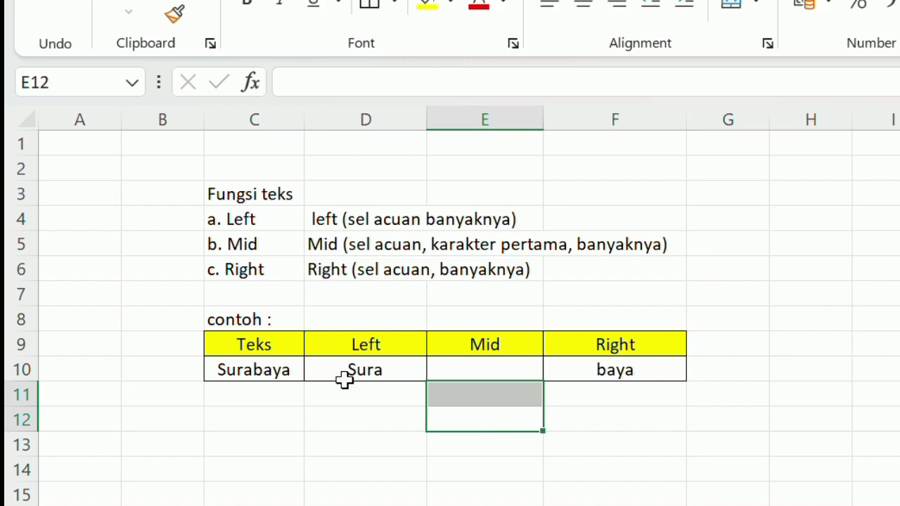
pyautogui.click(494, 373)
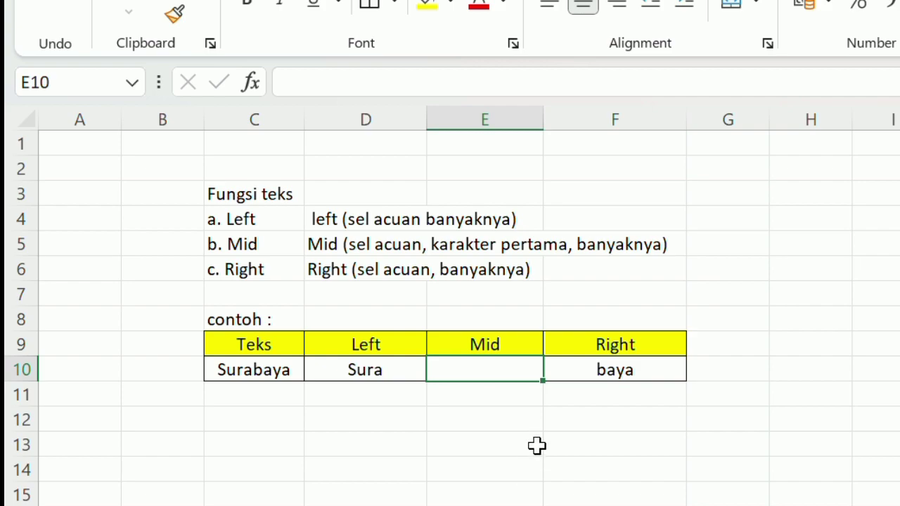
pyautogui.write('=')
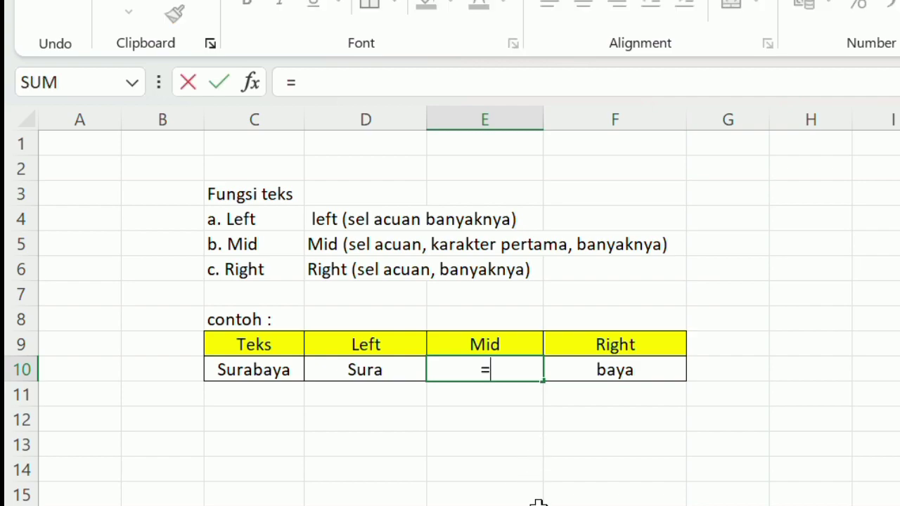
pyautogui.write('mid')
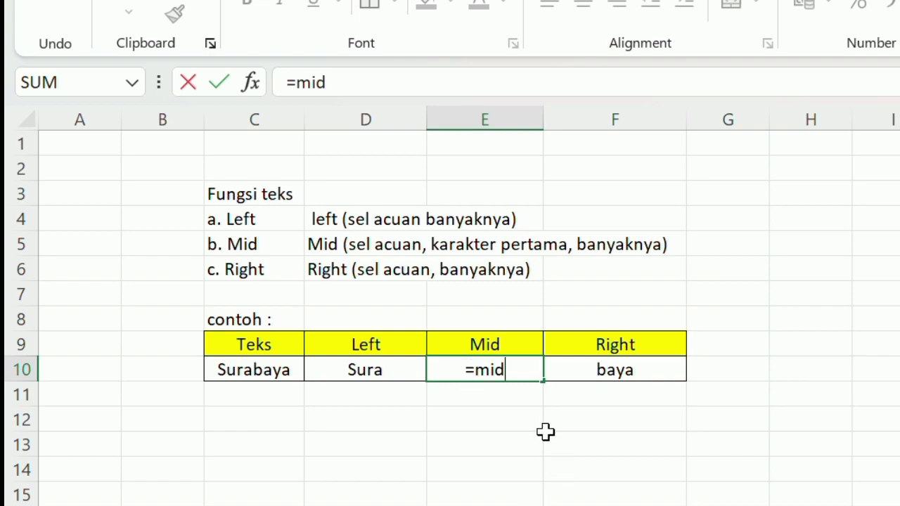
pyautogui.press('Tab')
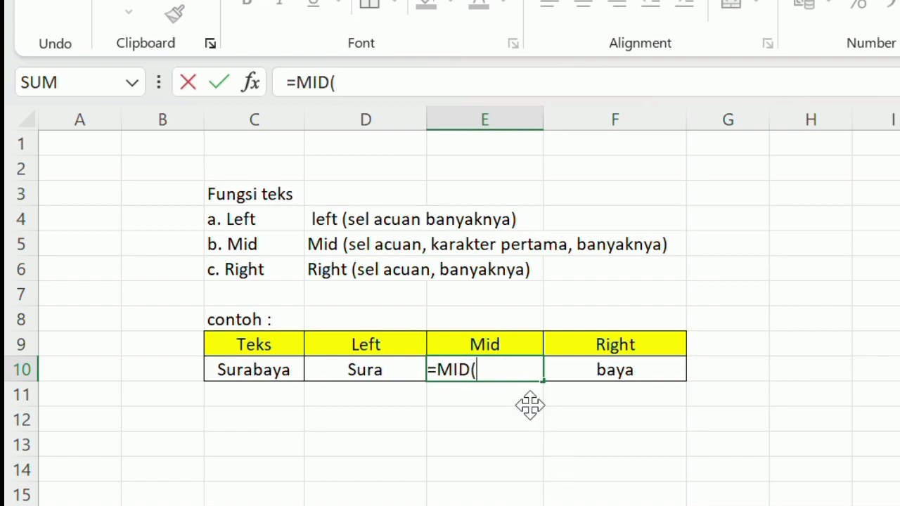
pyautogui.click(255, 376)
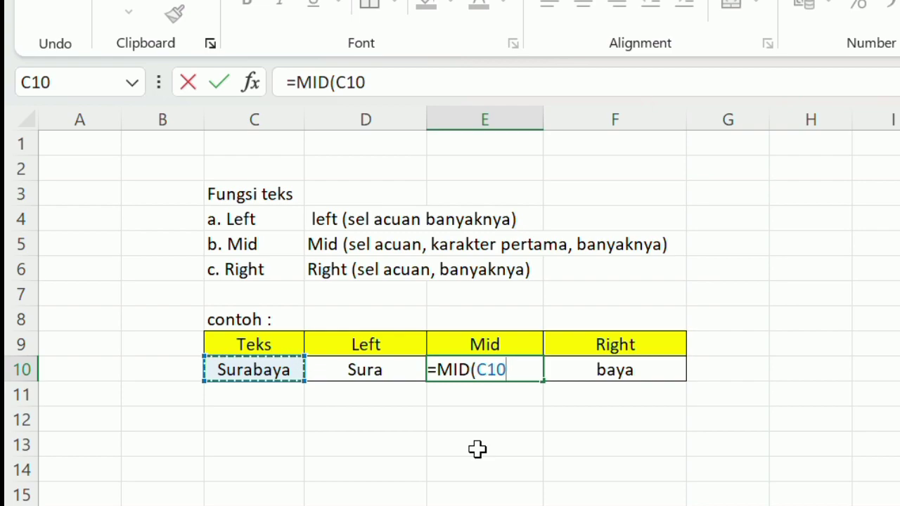
pyautogui.write('3')
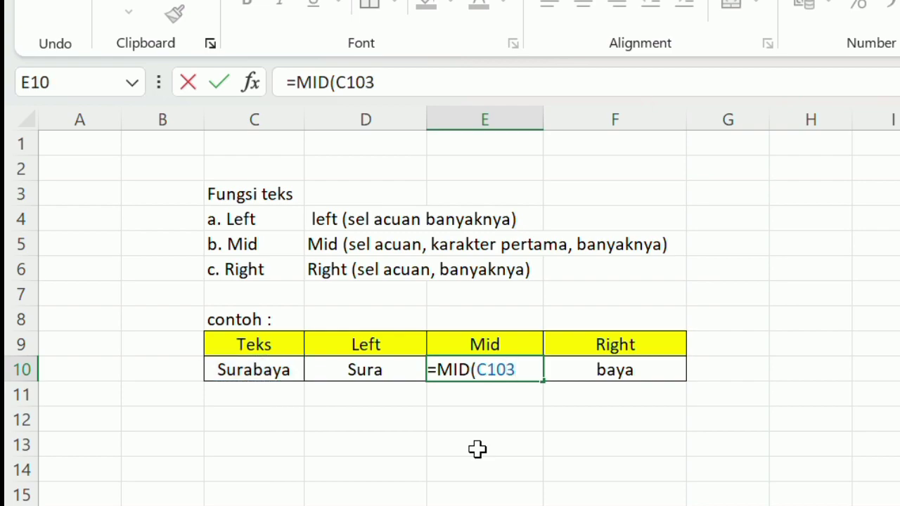
pyautogui.press('BackSpace')
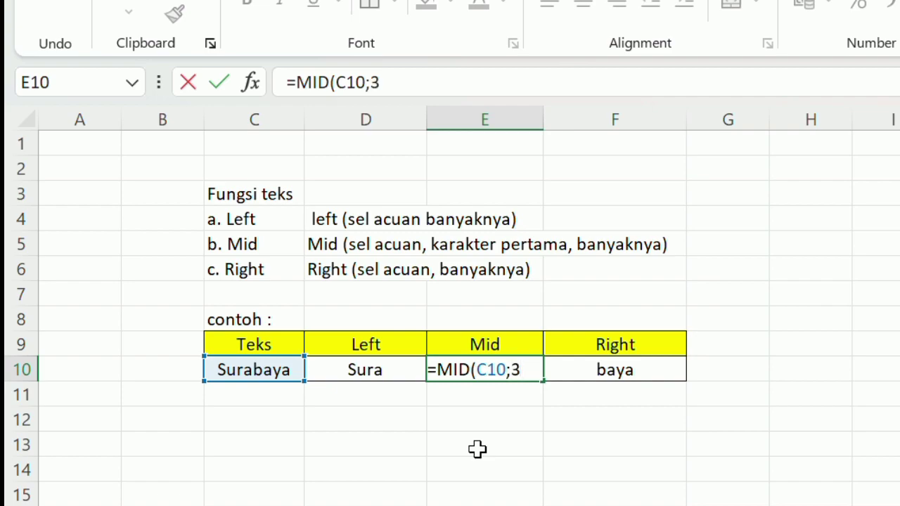
pyautogui.press('Return')
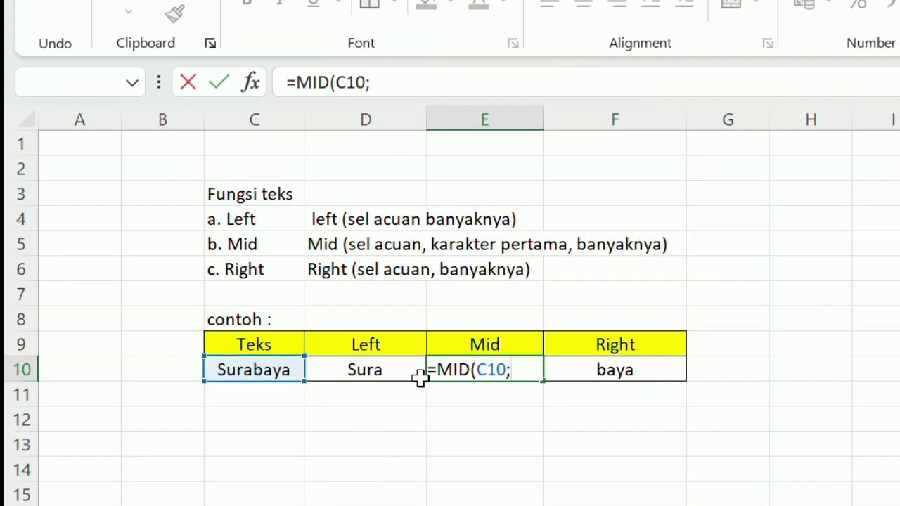
pyautogui.click(529, 394)
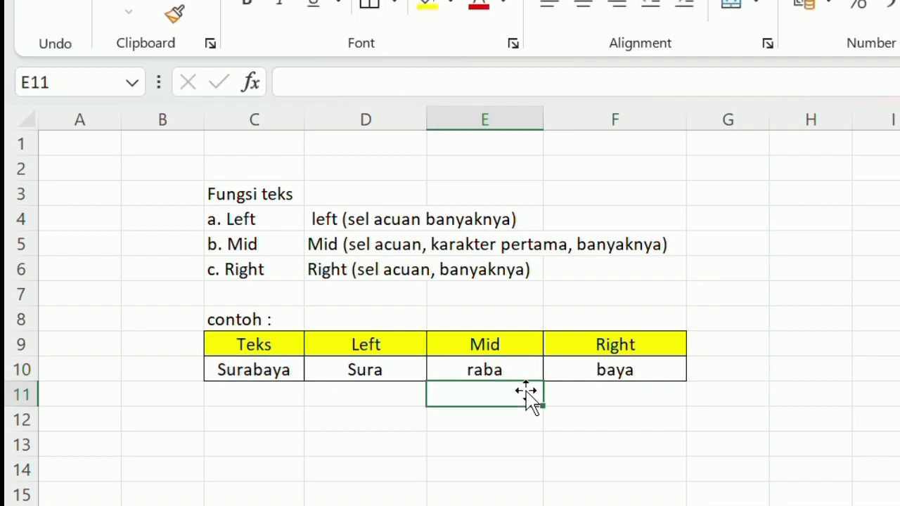
pyautogui.click(645, 402)
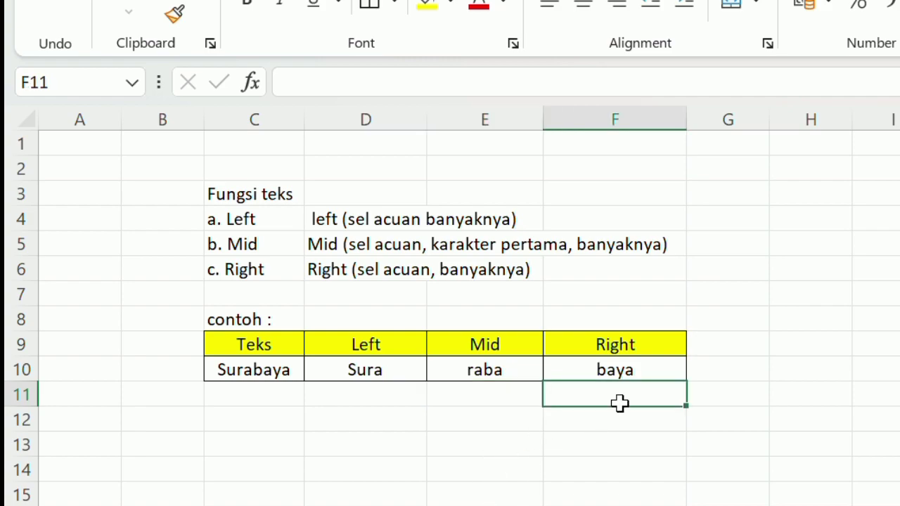
pyautogui.click(502, 380)
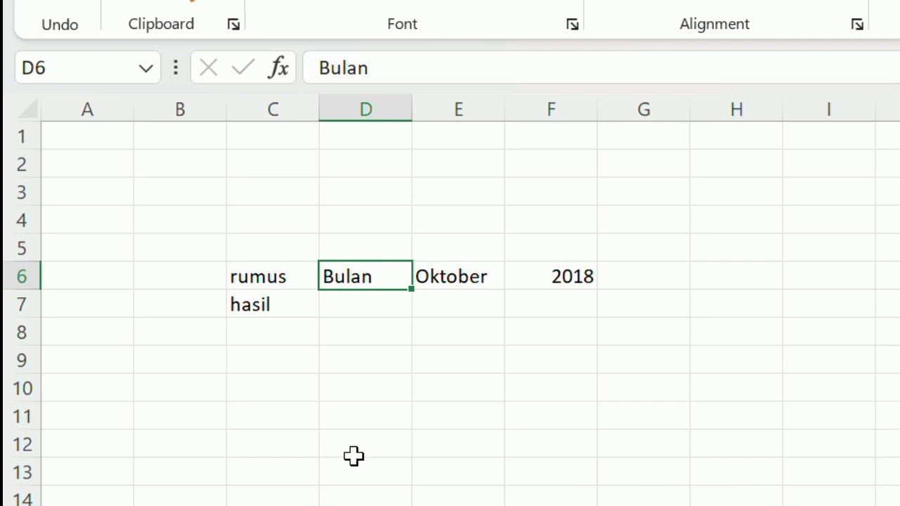
# Examine the rumus row on the concatenation worksheet, with its separate cells for Bulan, Oktober and 2018.
pyautogui.click(252, 281)
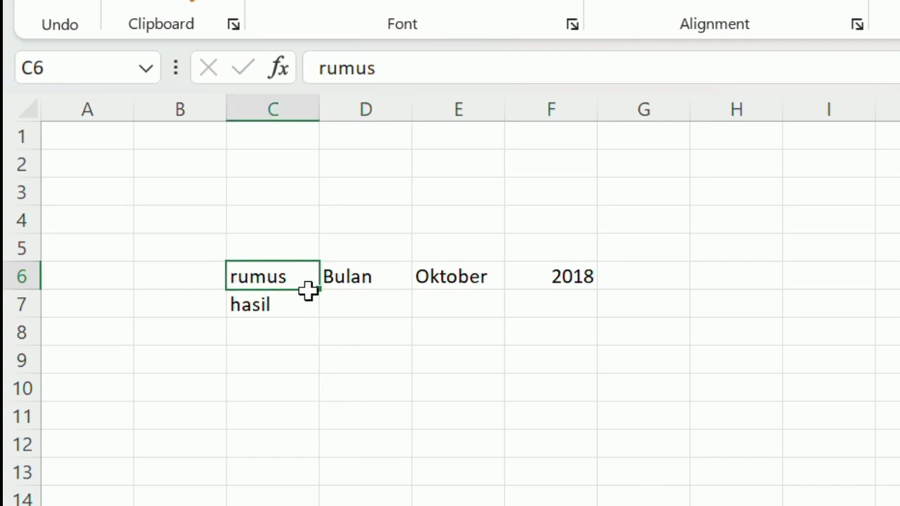
pyautogui.click(353, 286)
pyautogui.click(288, 285)
pyautogui.click(357, 290)
pyautogui.click(472, 292)
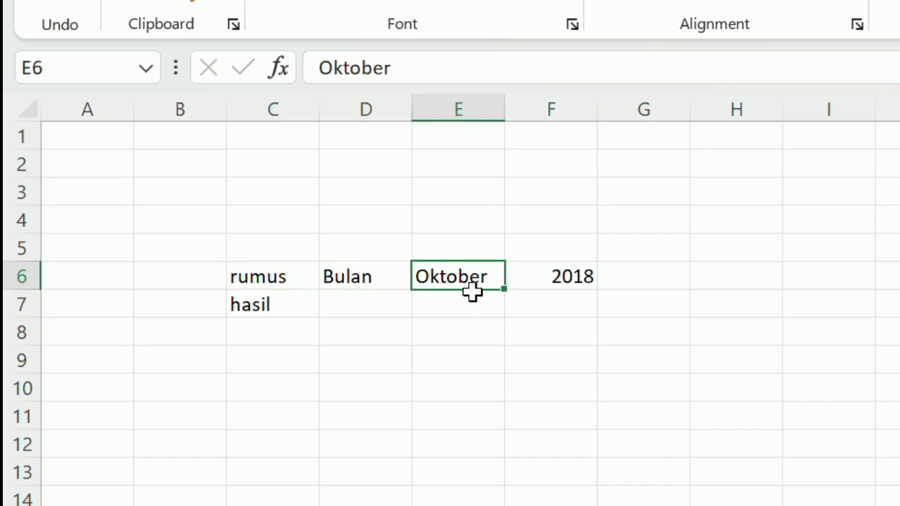
pyautogui.click(339, 294)
pyautogui.click(287, 285)
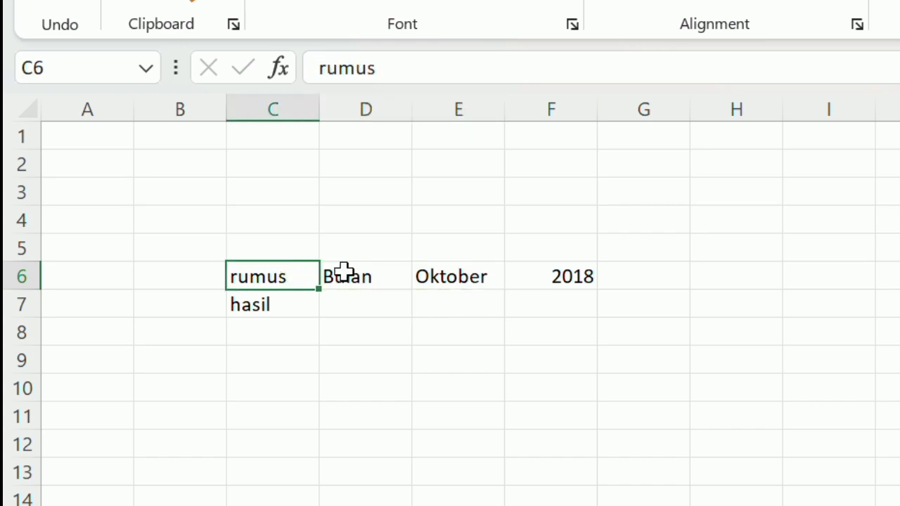
pyautogui.click(344, 290)
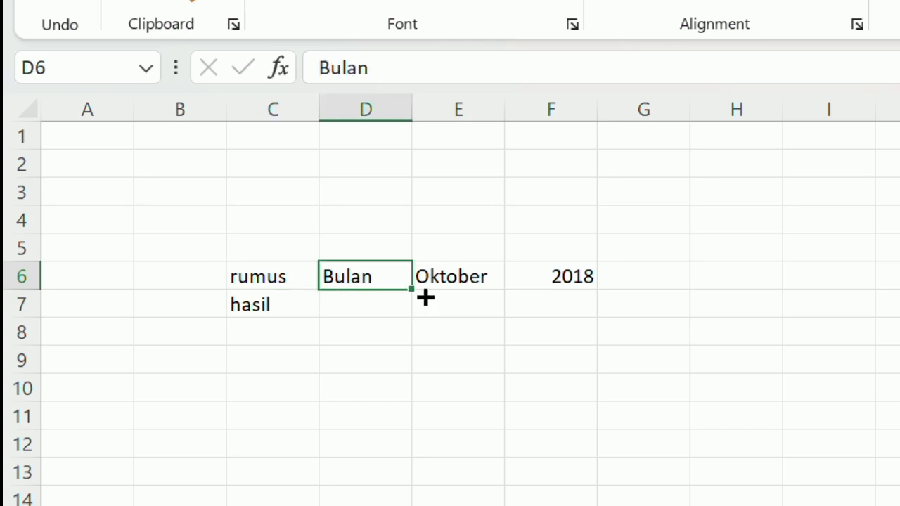
pyautogui.click(474, 287)
pyautogui.click(359, 284)
pyautogui.click(457, 285)
pyautogui.click(562, 294)
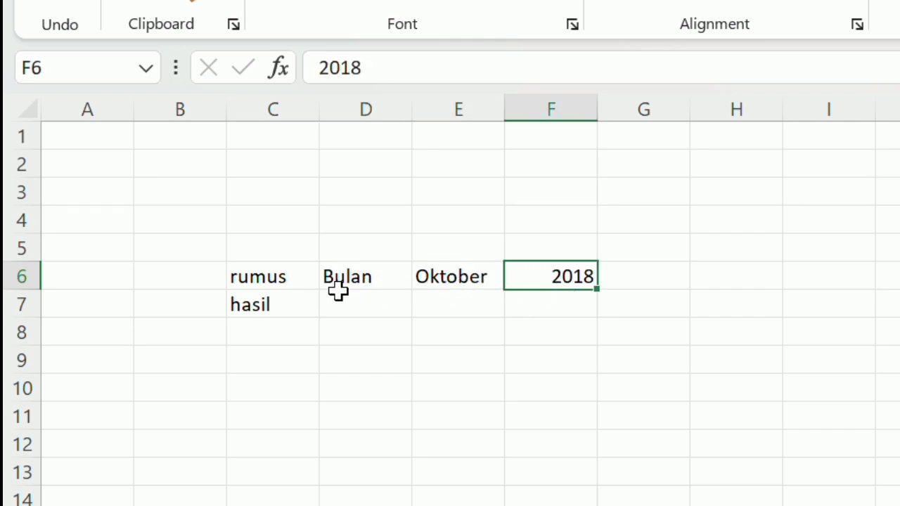
# Join D6, E6 and F6 with spaces between them in the hasil row, entering =CONCATENATE(D6;" ";E6;" ";F6) in cell D7.
pyautogui.click(378, 318)
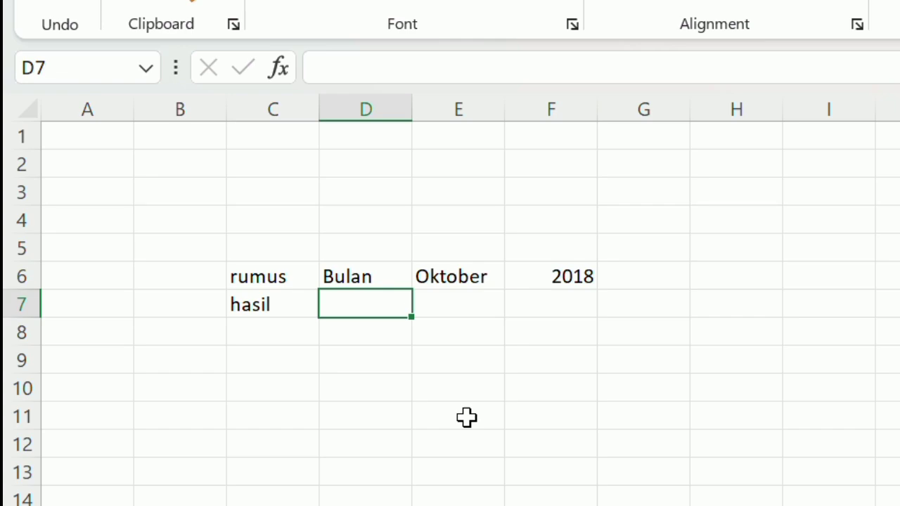
pyautogui.write('=')
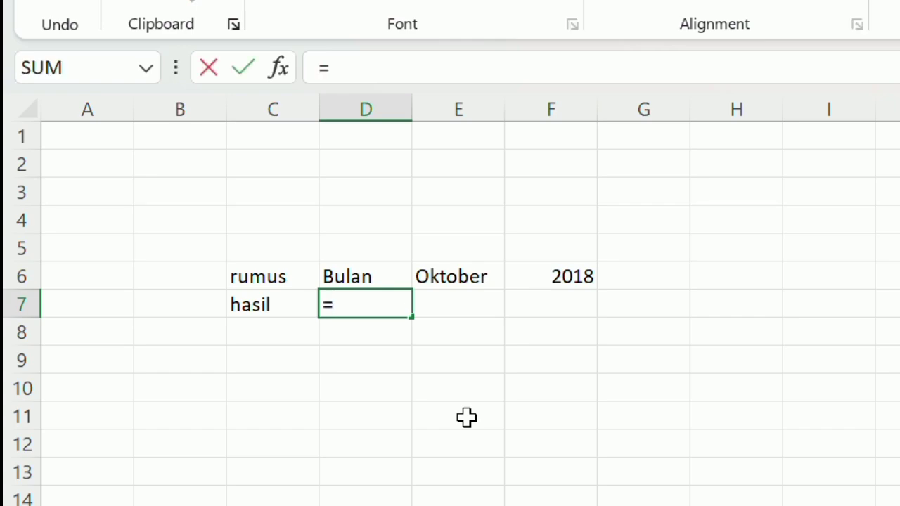
pyautogui.write('c')
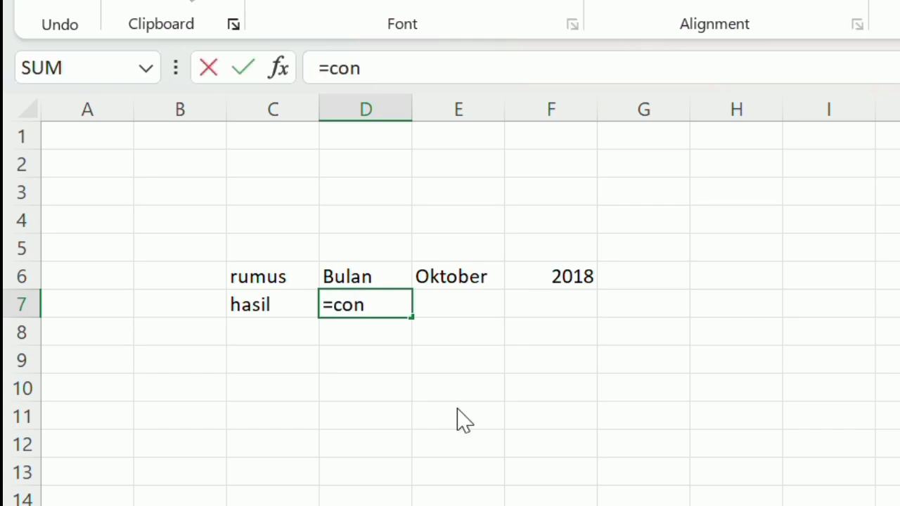
pyautogui.write('onc')
pyautogui.press('Tab')
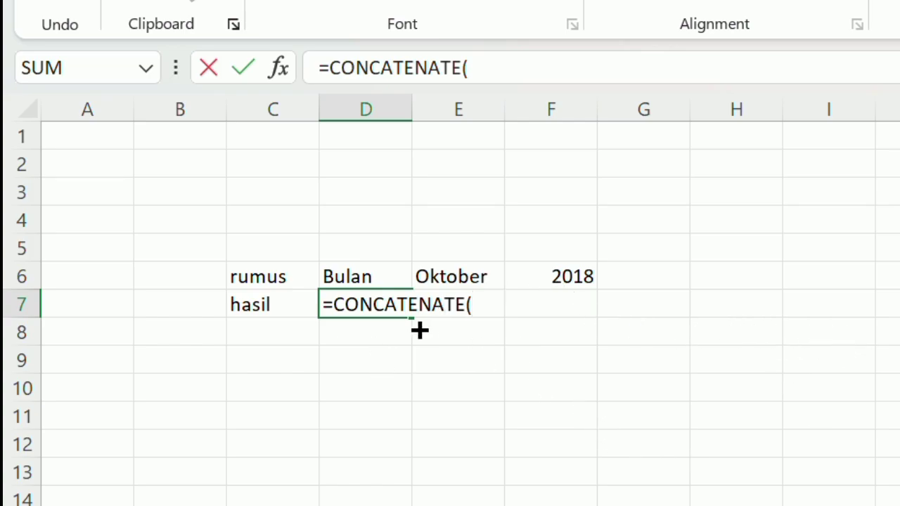
pyautogui.click(361, 285)
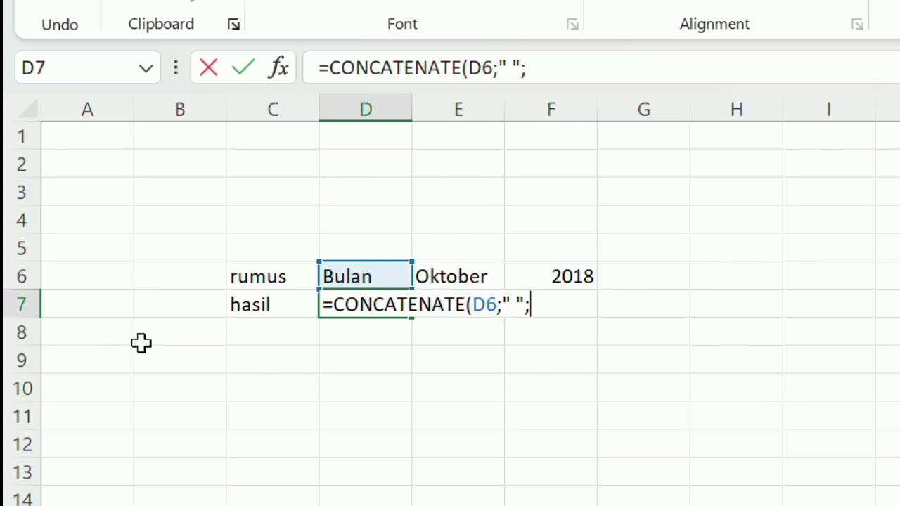
pyautogui.click(461, 289)
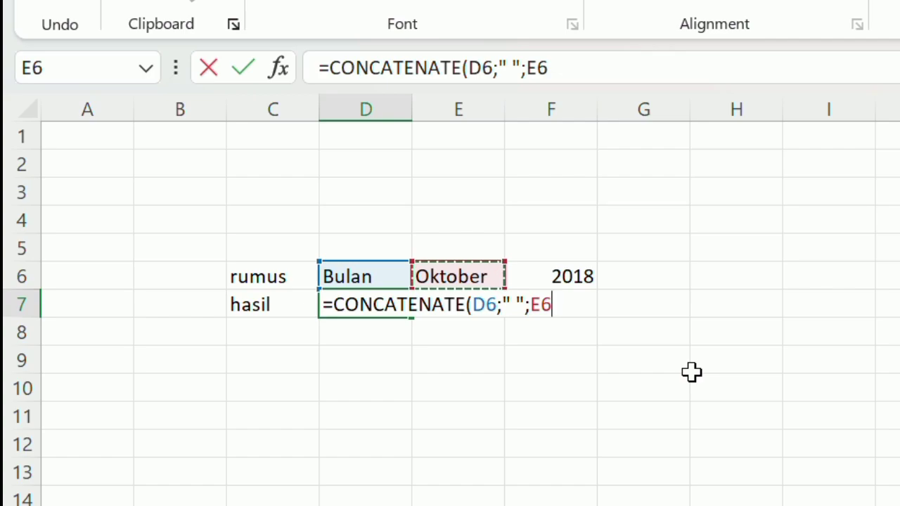
pyautogui.write(';" ";')
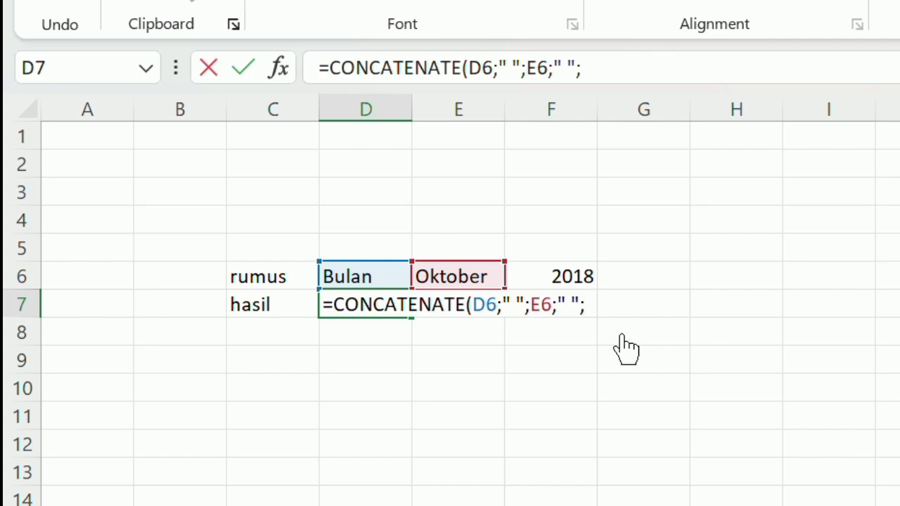
pyautogui.click(572, 286)
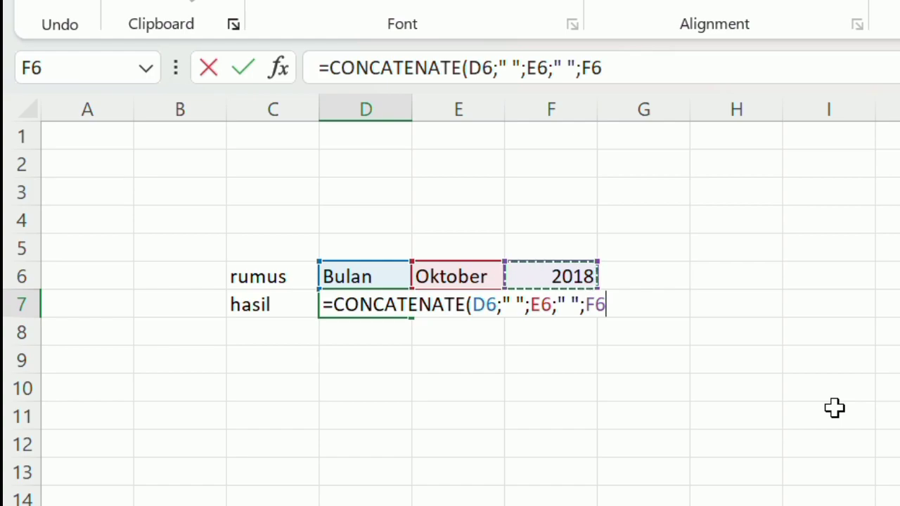
pyautogui.write(')')
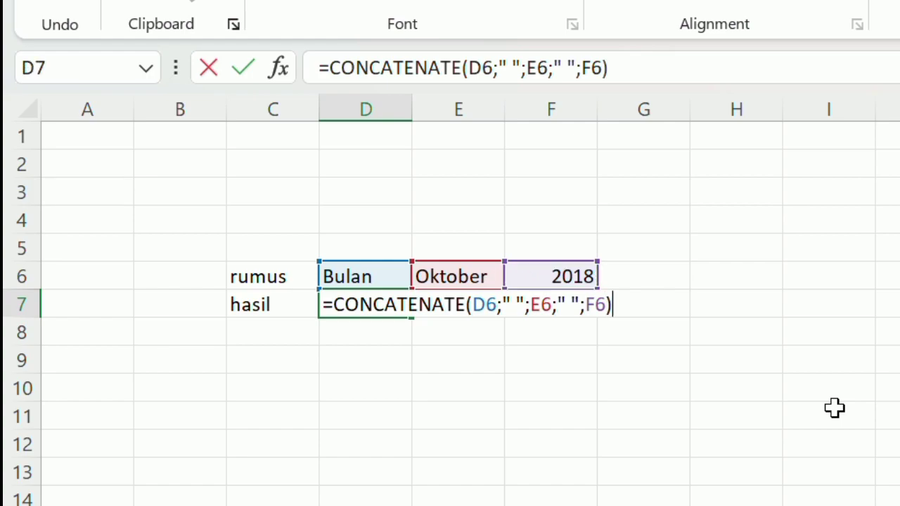
pyautogui.press('Return')
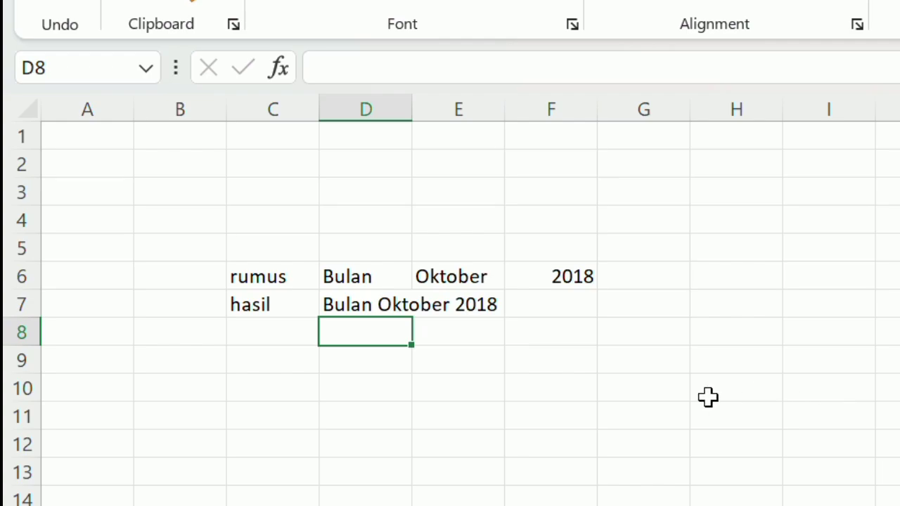
# Merge and center the joined text across cells D7:F7.
pyautogui.click(410, 303)
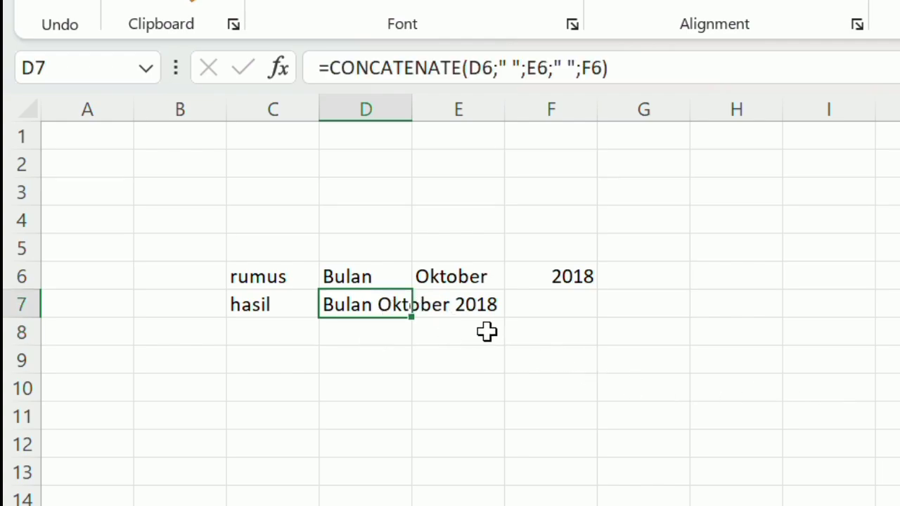
pyautogui.click(473, 316)
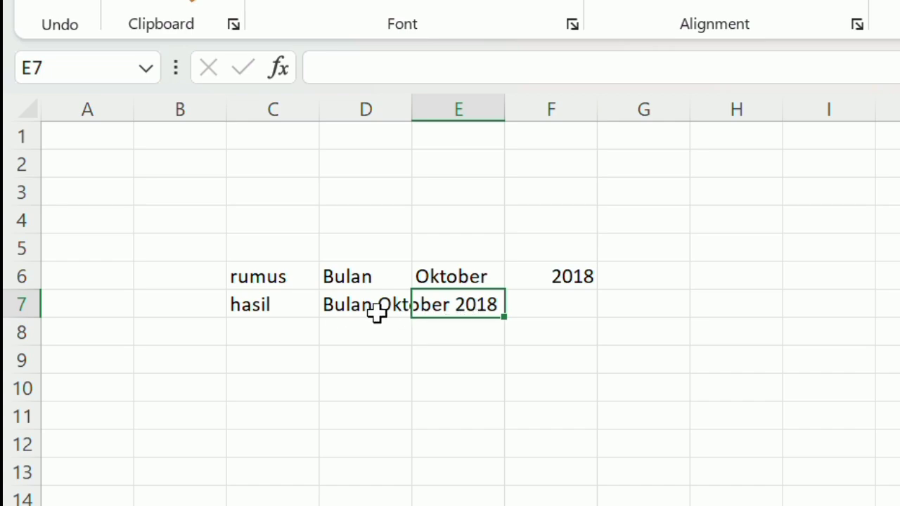
pyautogui.click(377, 313)
pyautogui.click(526, 320)
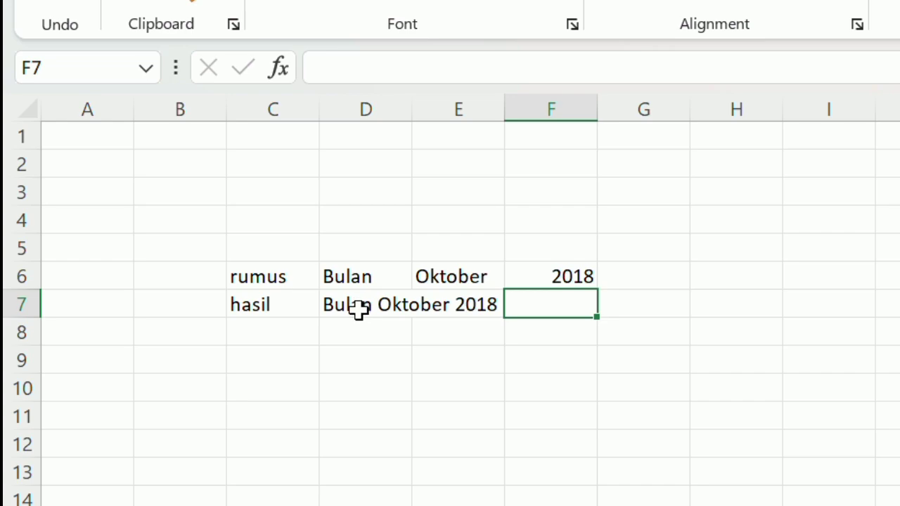
pyautogui.moveTo(358, 311); pyautogui.dragTo(540, 318)
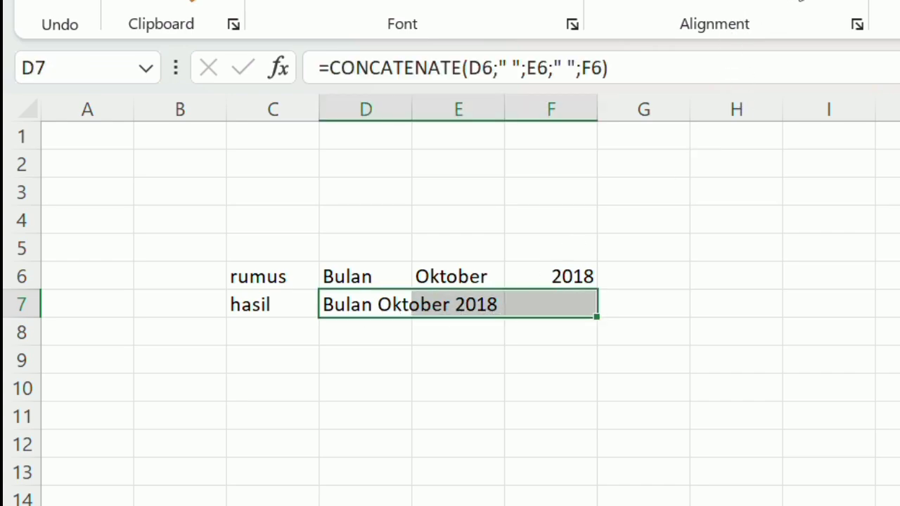
pyautogui.click(807, 2)
pyautogui.click(590, 398)
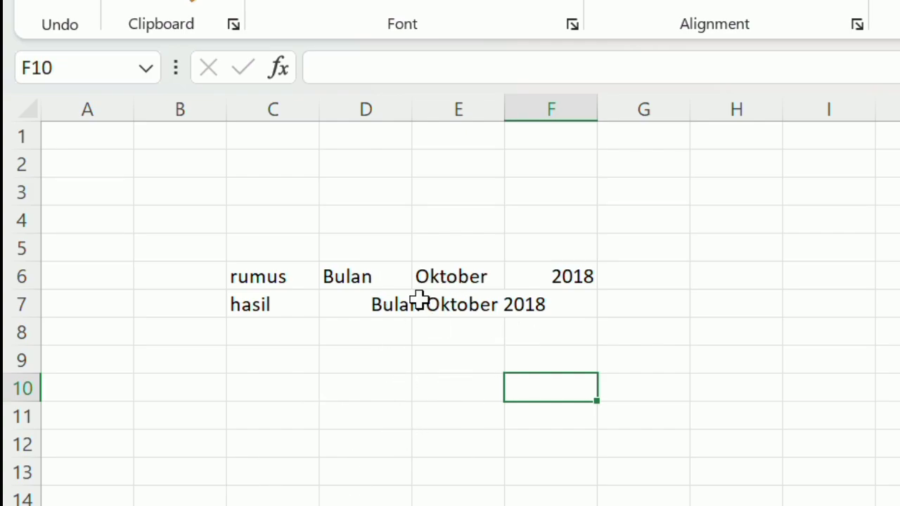
pyautogui.click(430, 312)
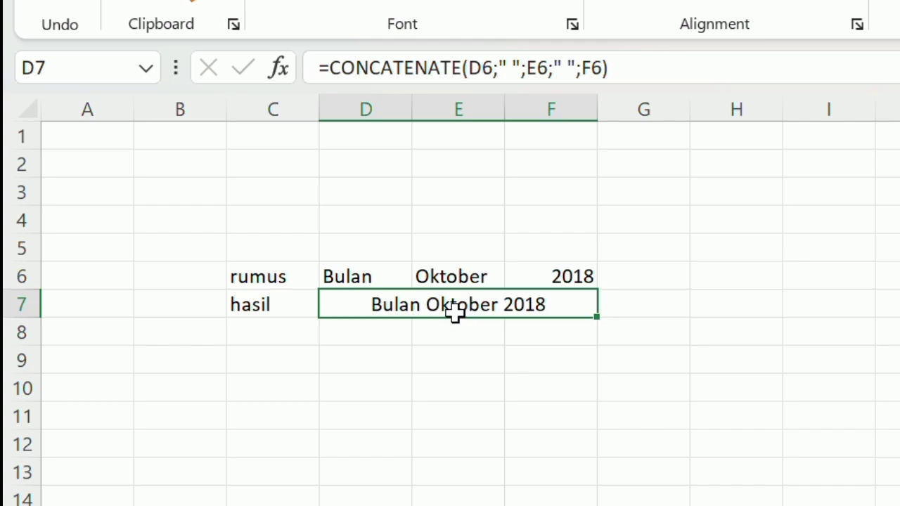
pyautogui.moveTo(535, 360); pyautogui.dragTo(528, 383)
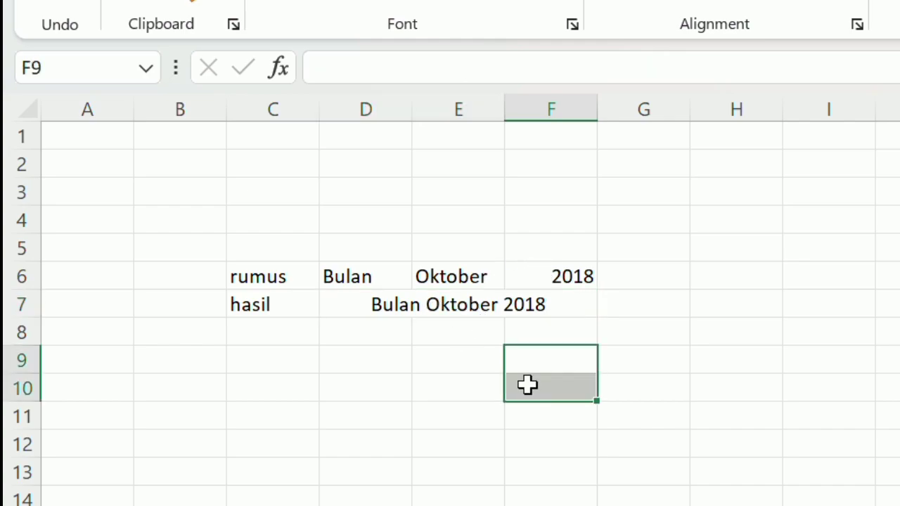
pyautogui.click(219, 366)
pyautogui.click(224, 338)
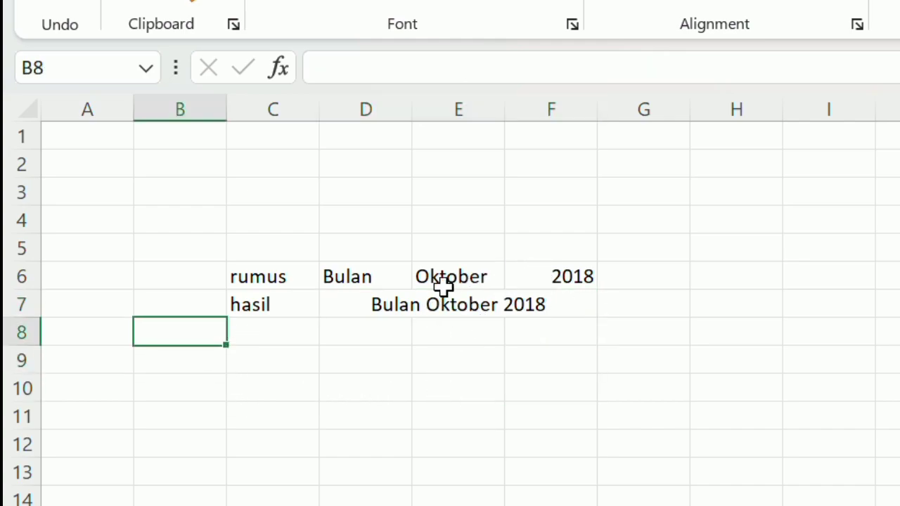
pyautogui.click(255, 283)
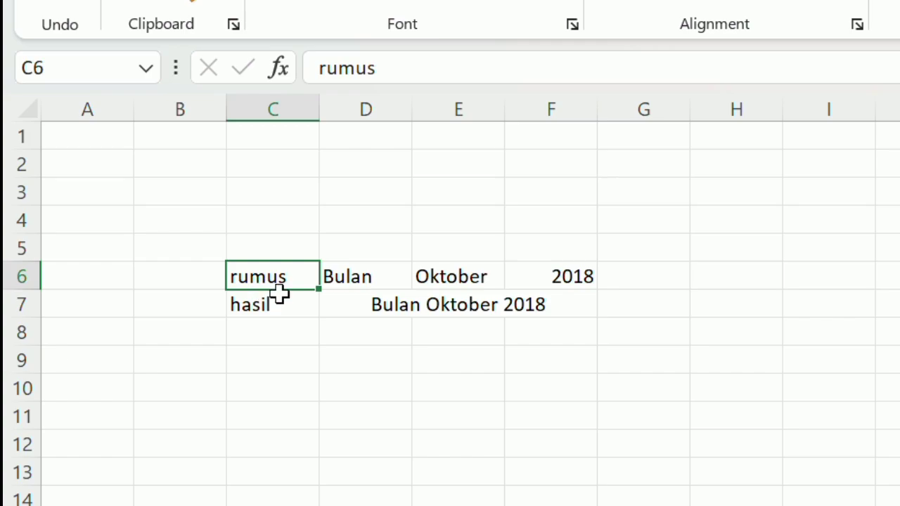
pyautogui.click(626, 342)
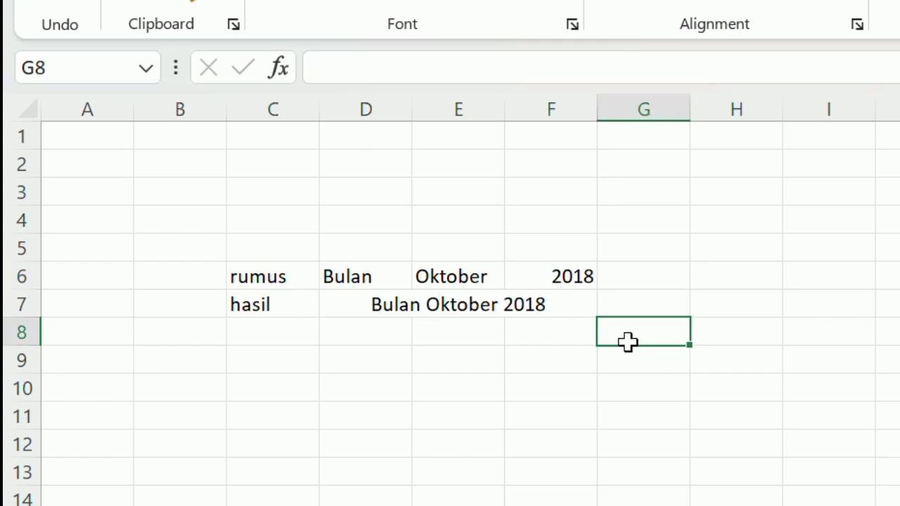